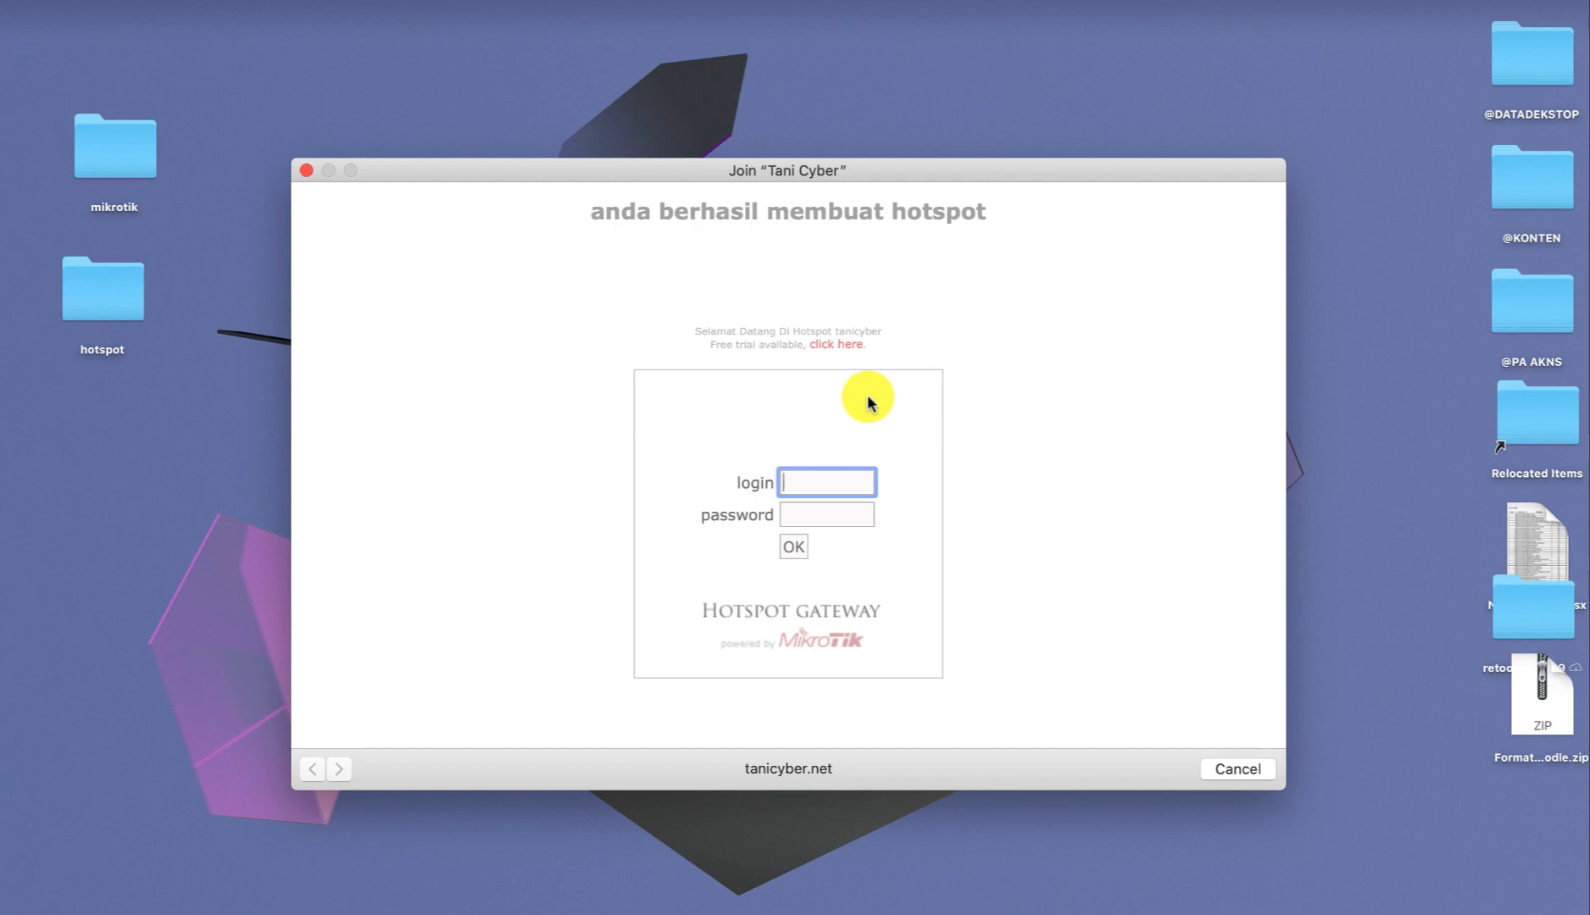
Close the old 'Tani Cyber' captive portal login window.
click(304, 169)
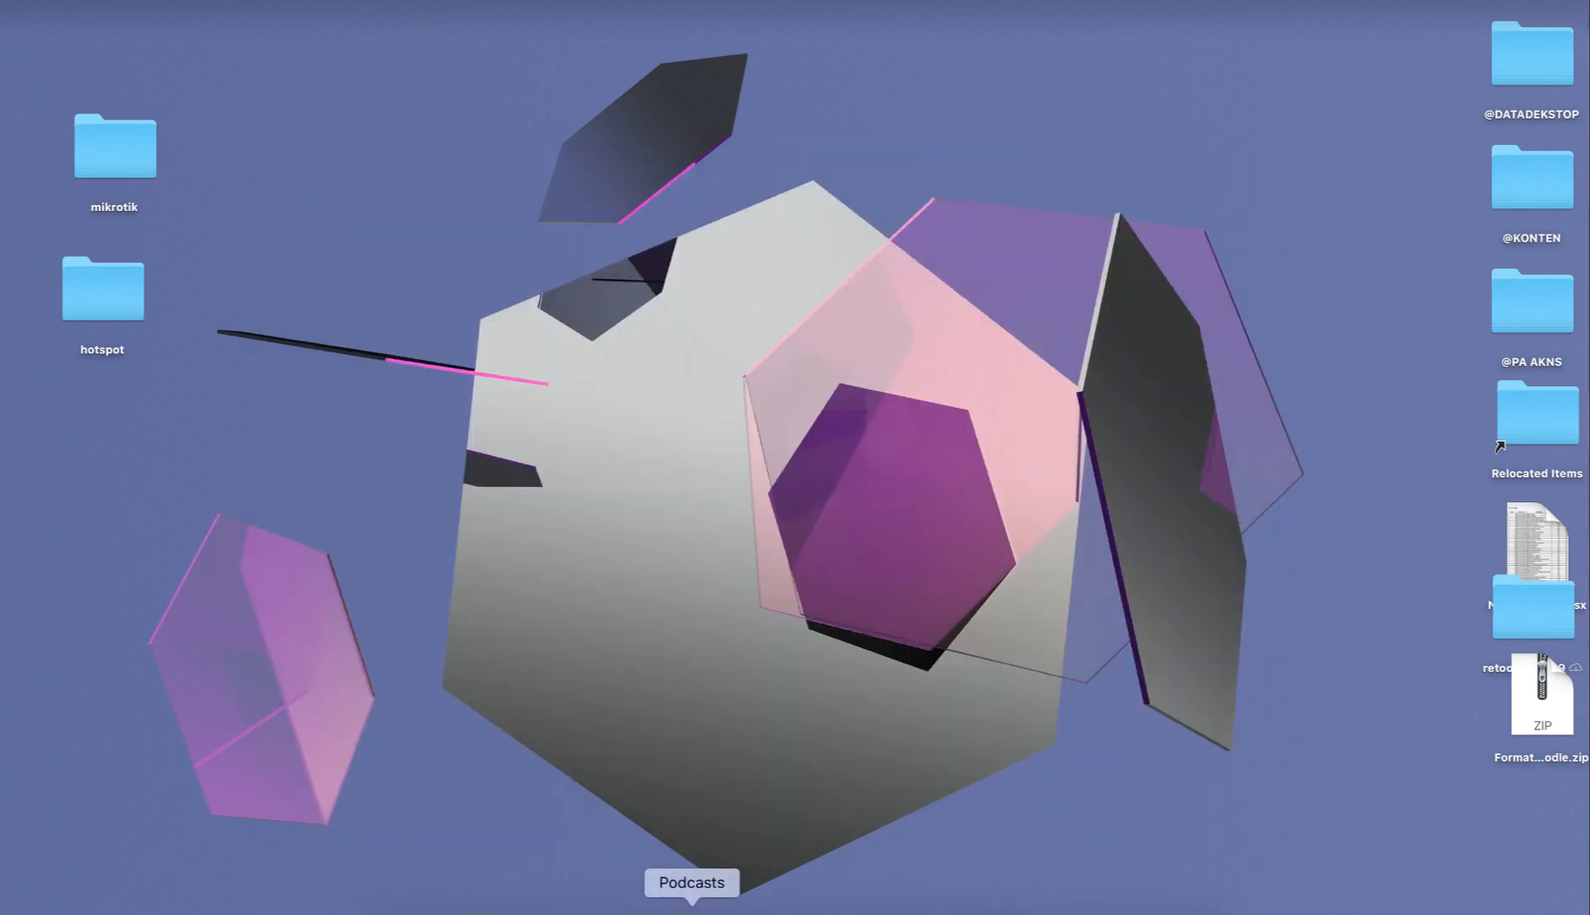
Launch Winbox4Mac from its page in Launchpad.
click(439, 912)
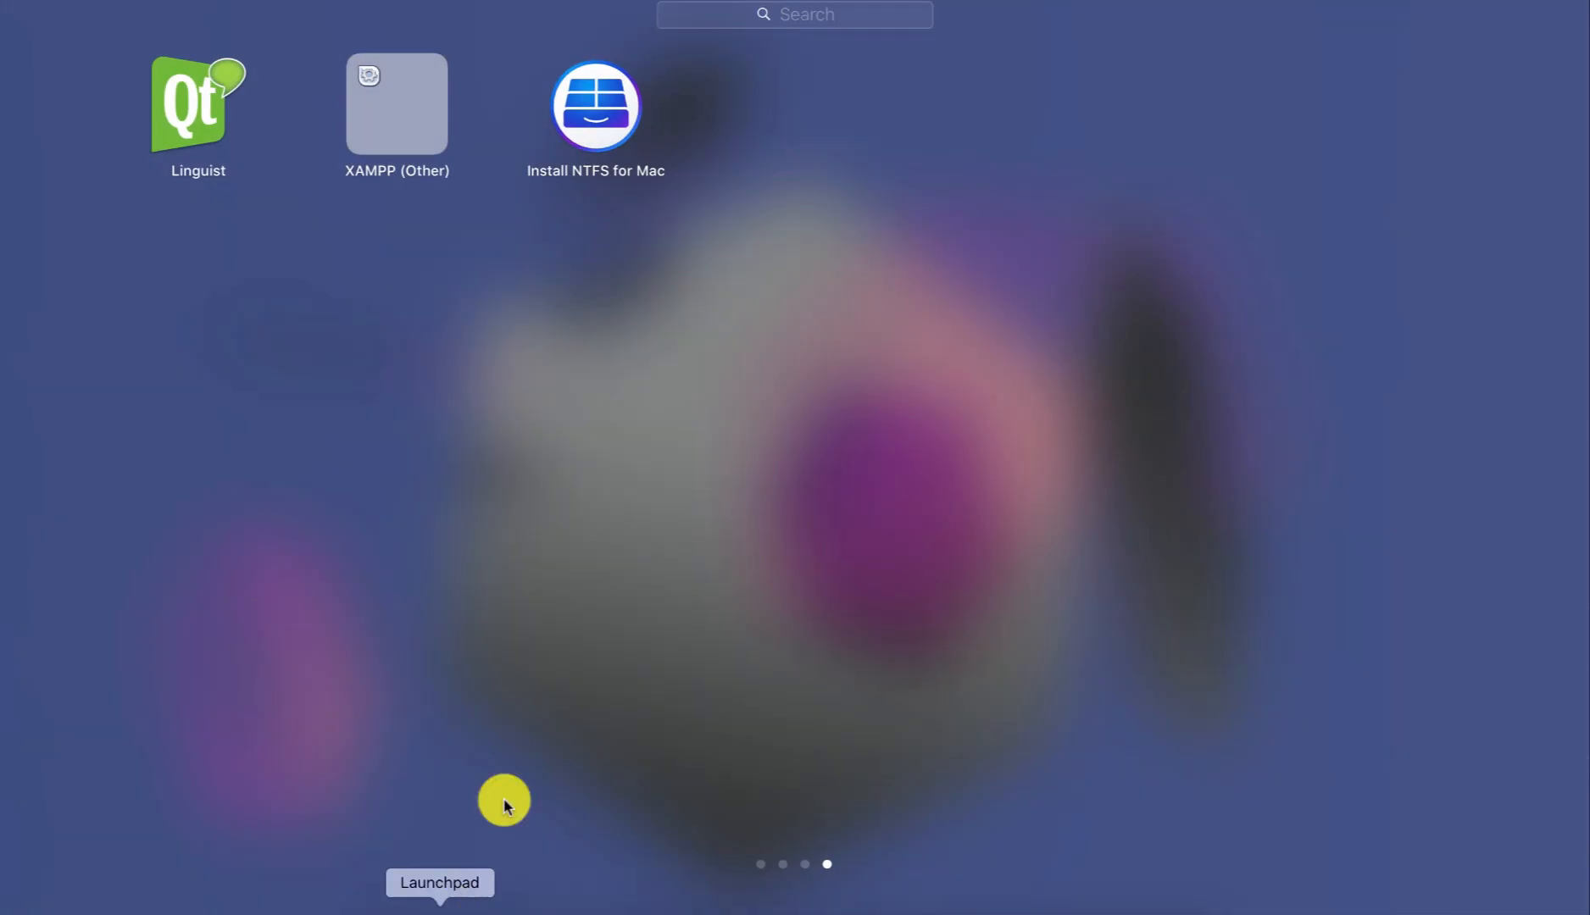
scroll(631, 373, left, 3)
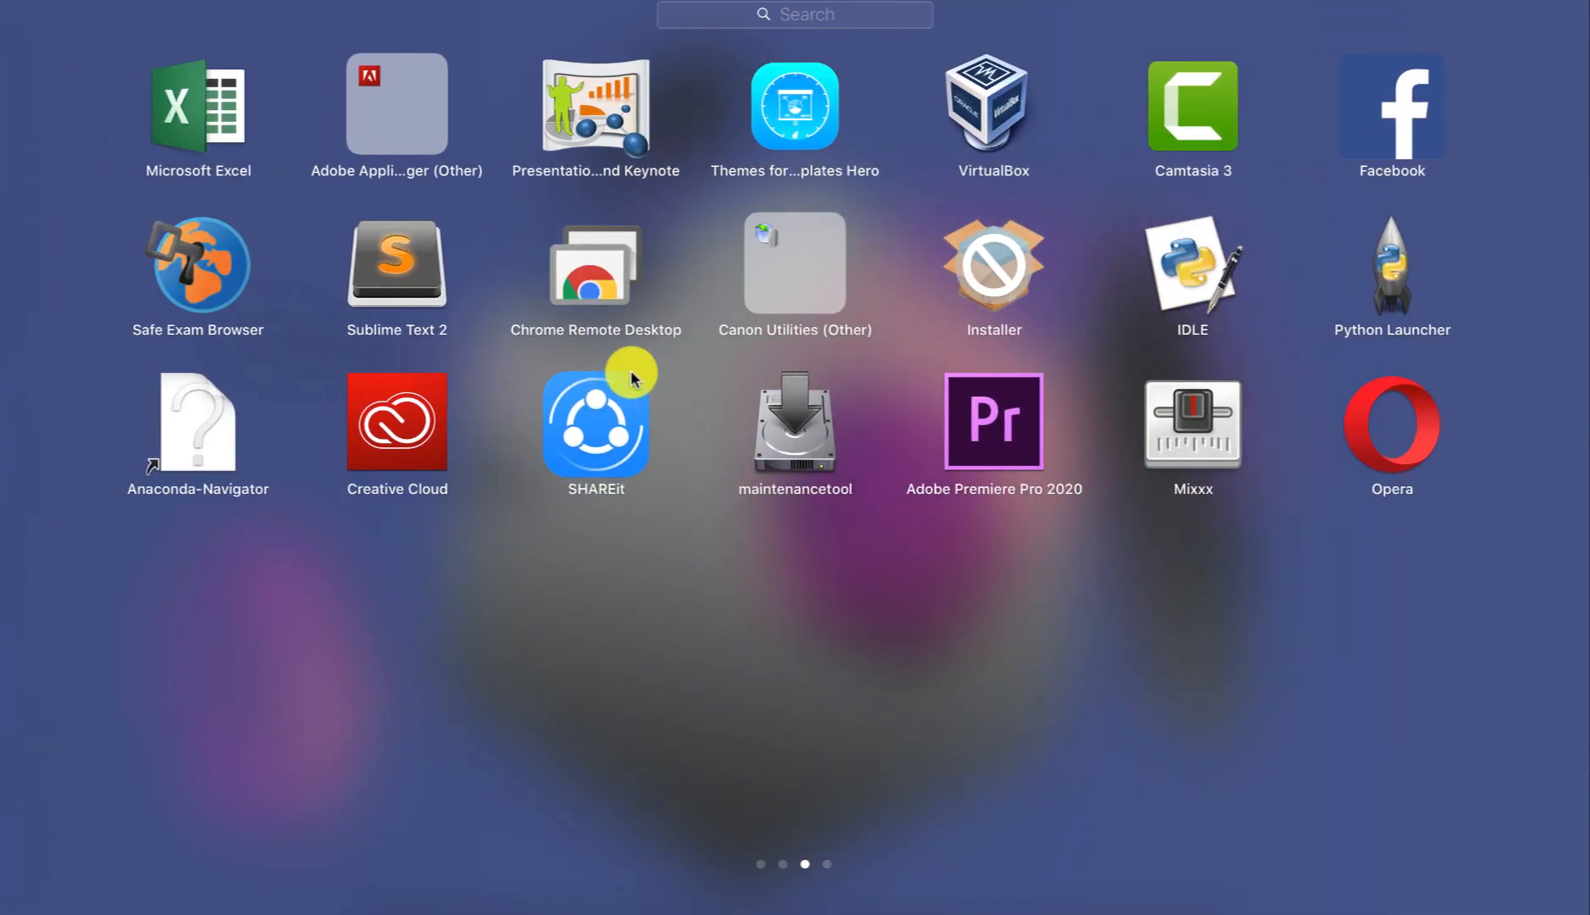
scroll(631, 373, left, 3)
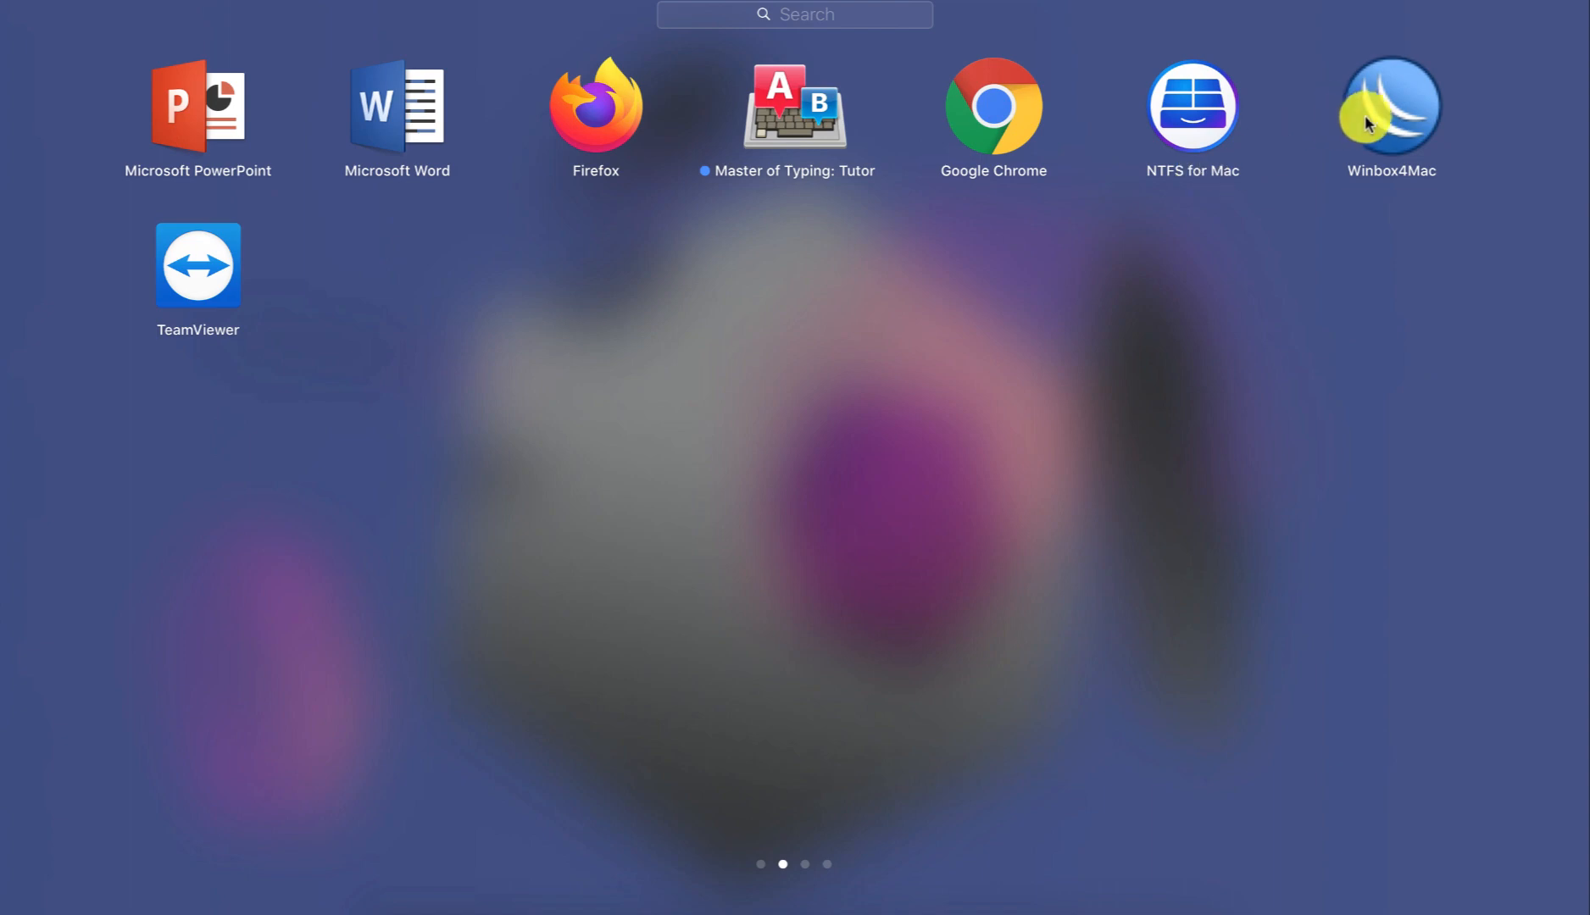
click(1374, 126)
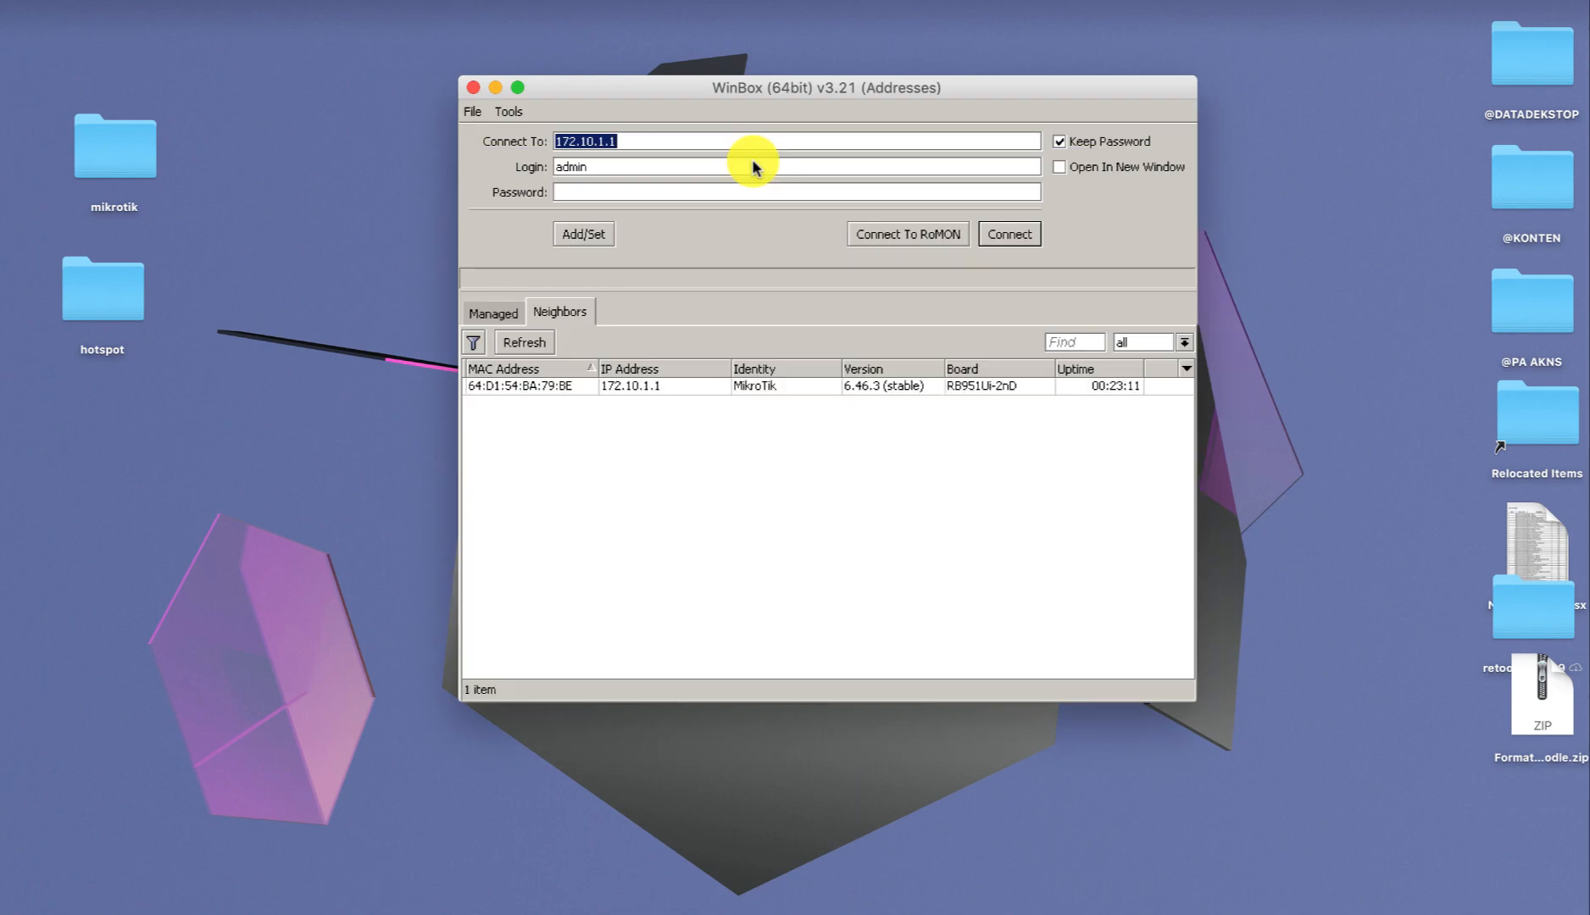
Connect WinBox to the router at 172.10.1.1 and show its File List.
click(1011, 240)
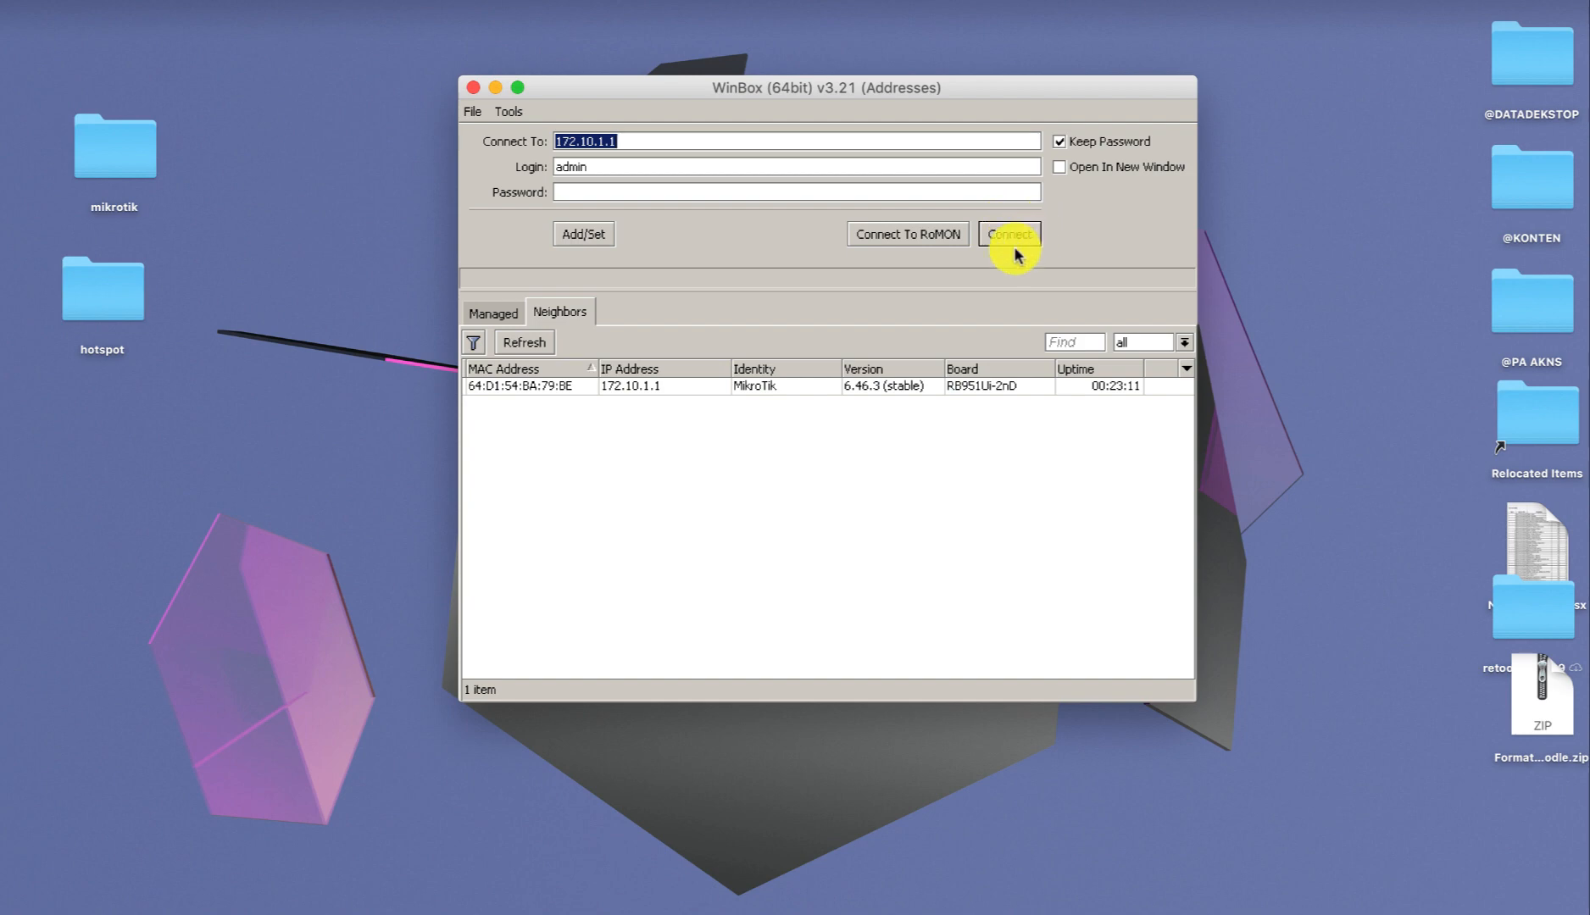
click(1013, 235)
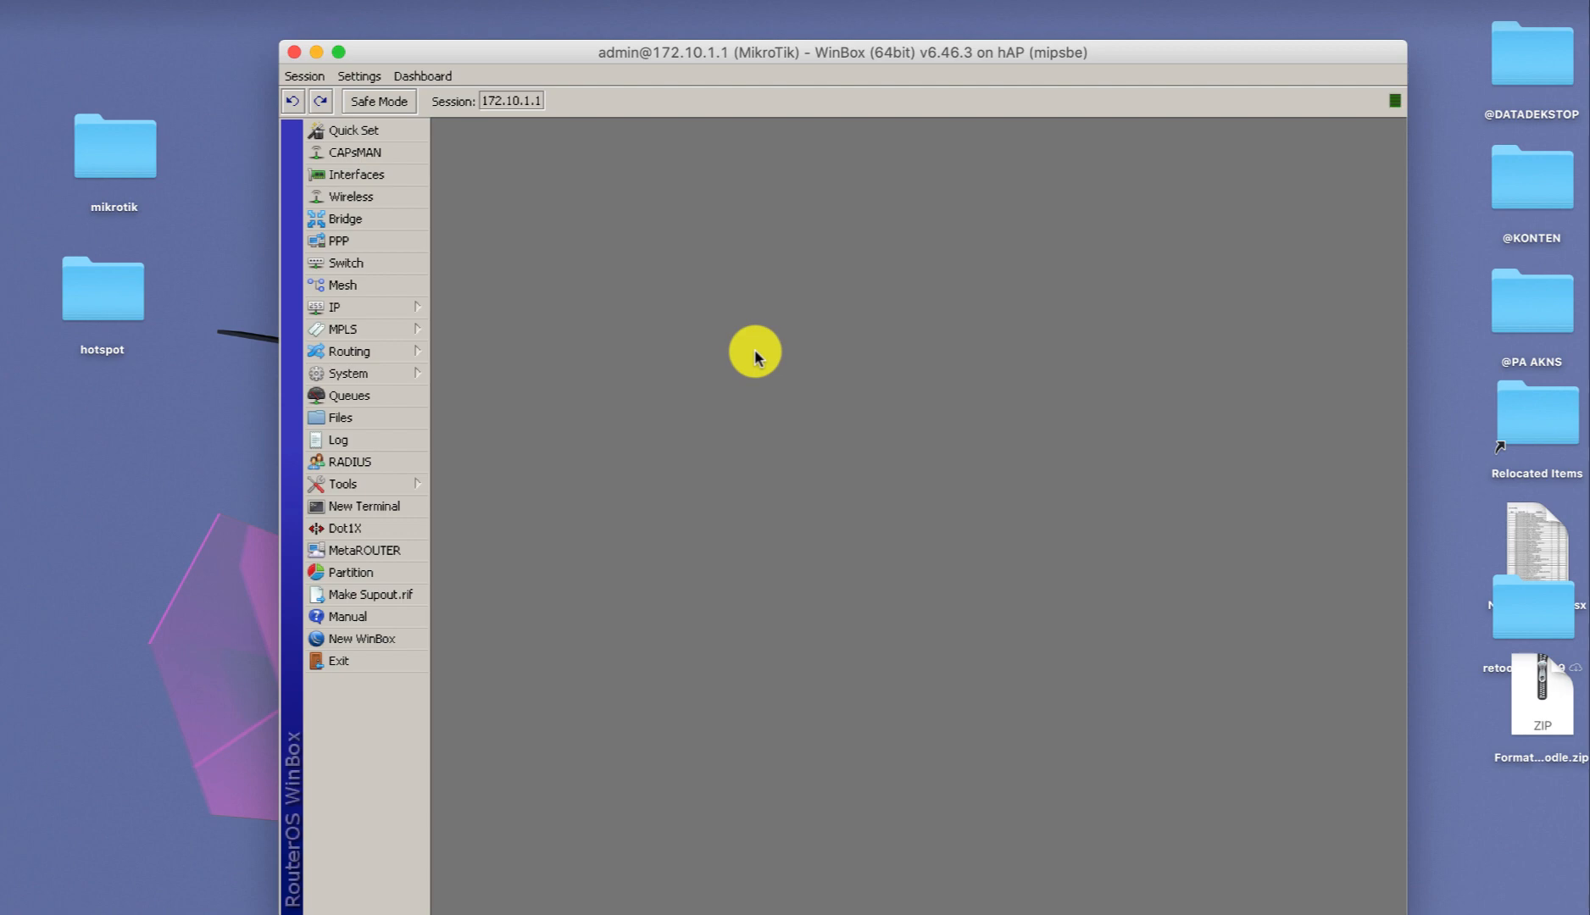
click(393, 418)
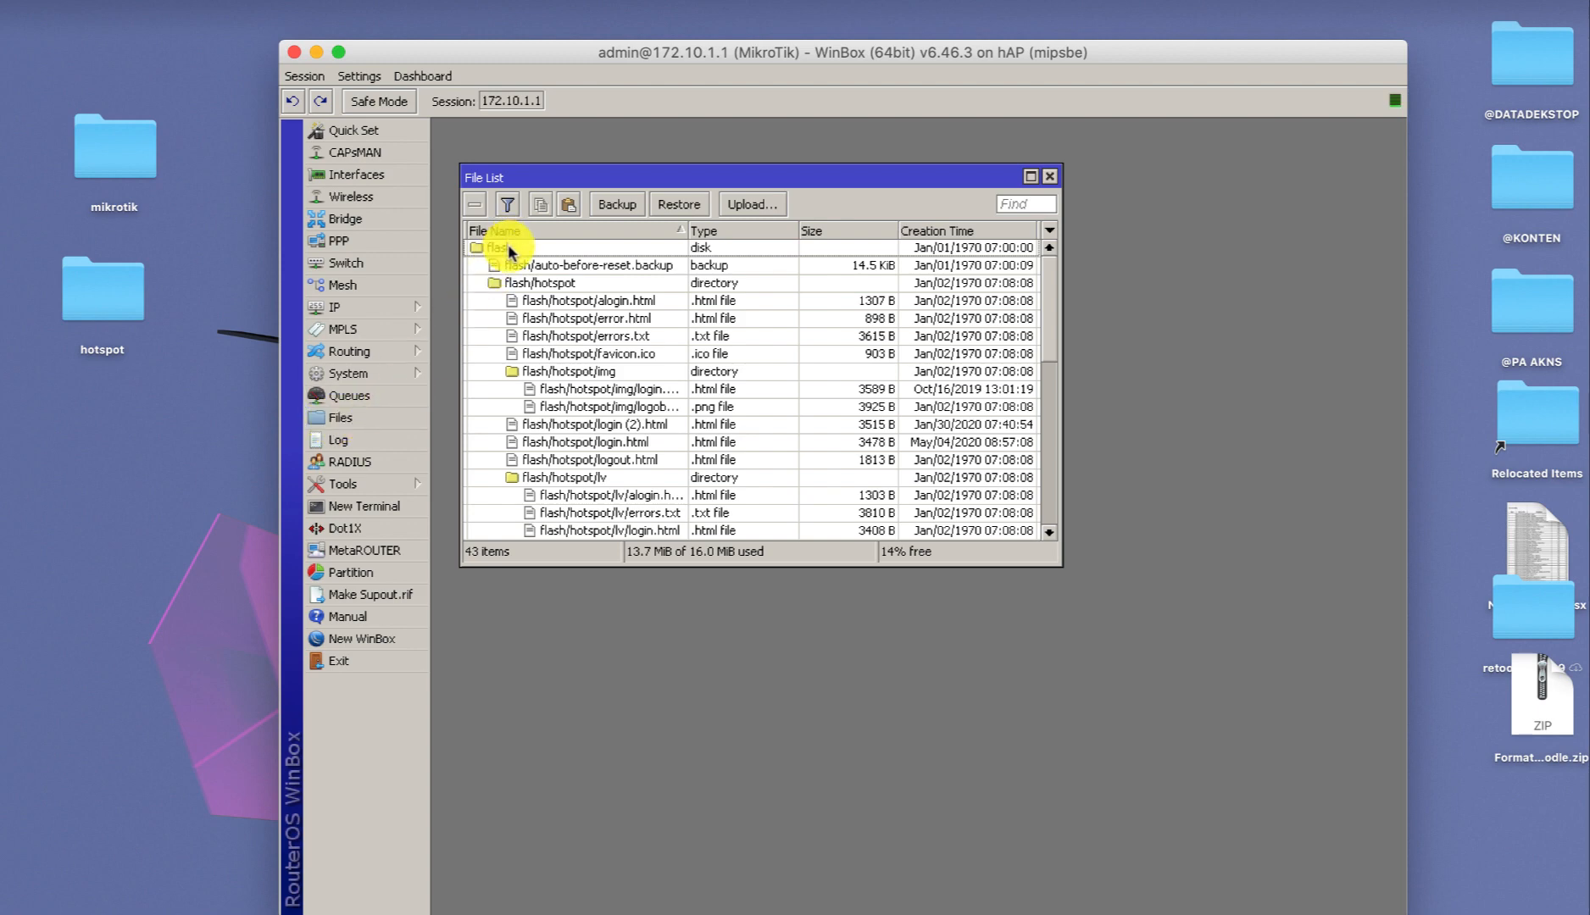
Review Hotspot users, servers and server profiles, confirming hsprof1 uses flash/hotspot, then raise the File List.
click(408, 307)
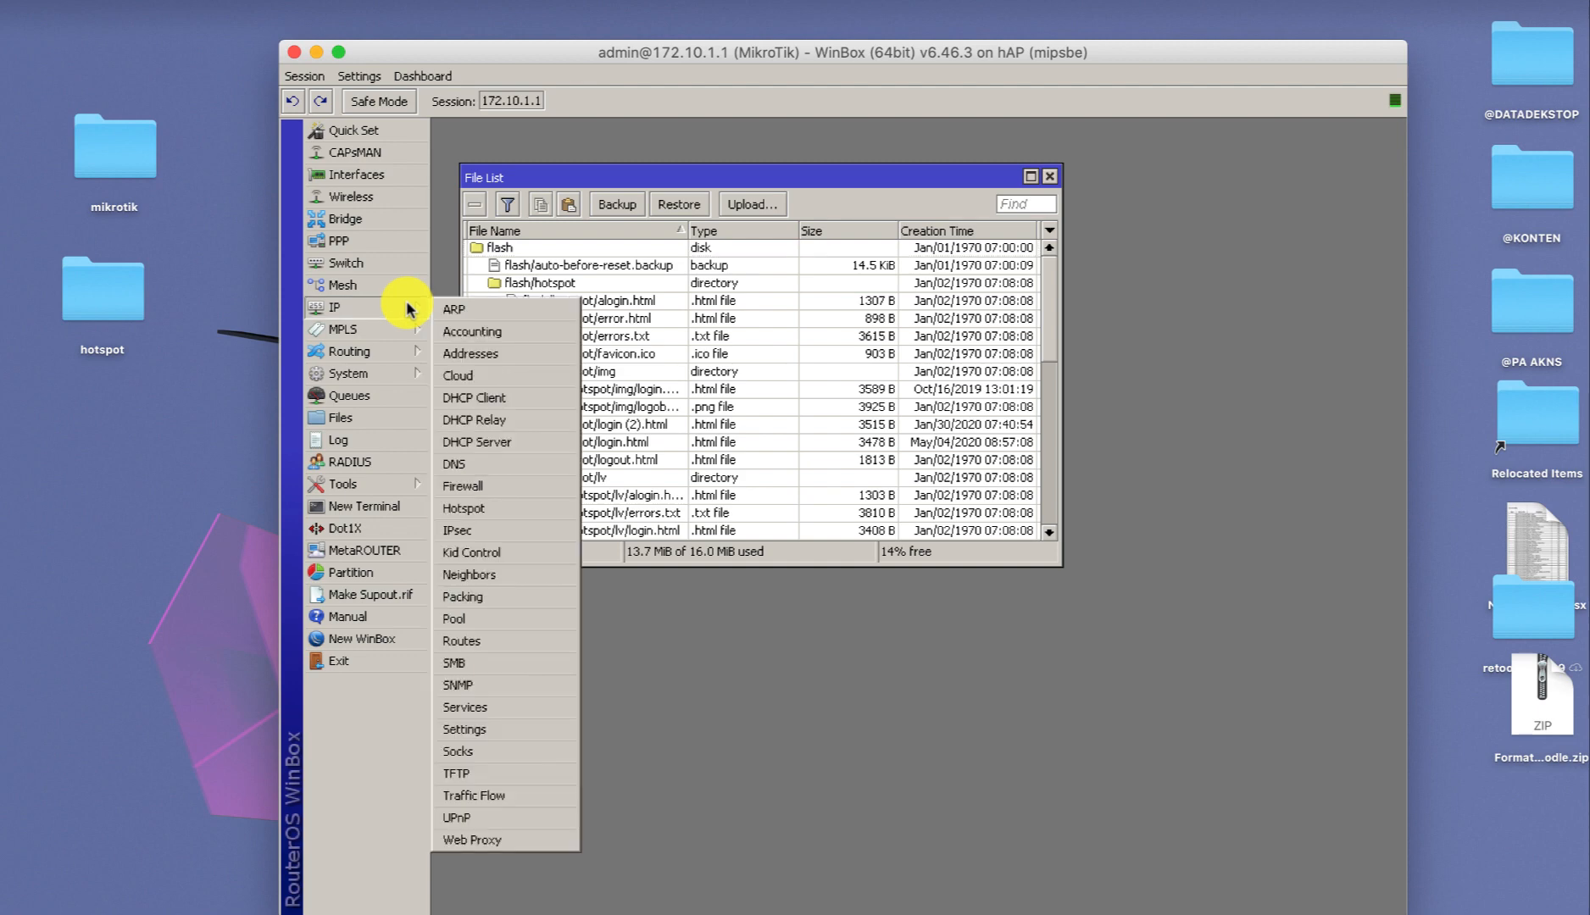
click(489, 508)
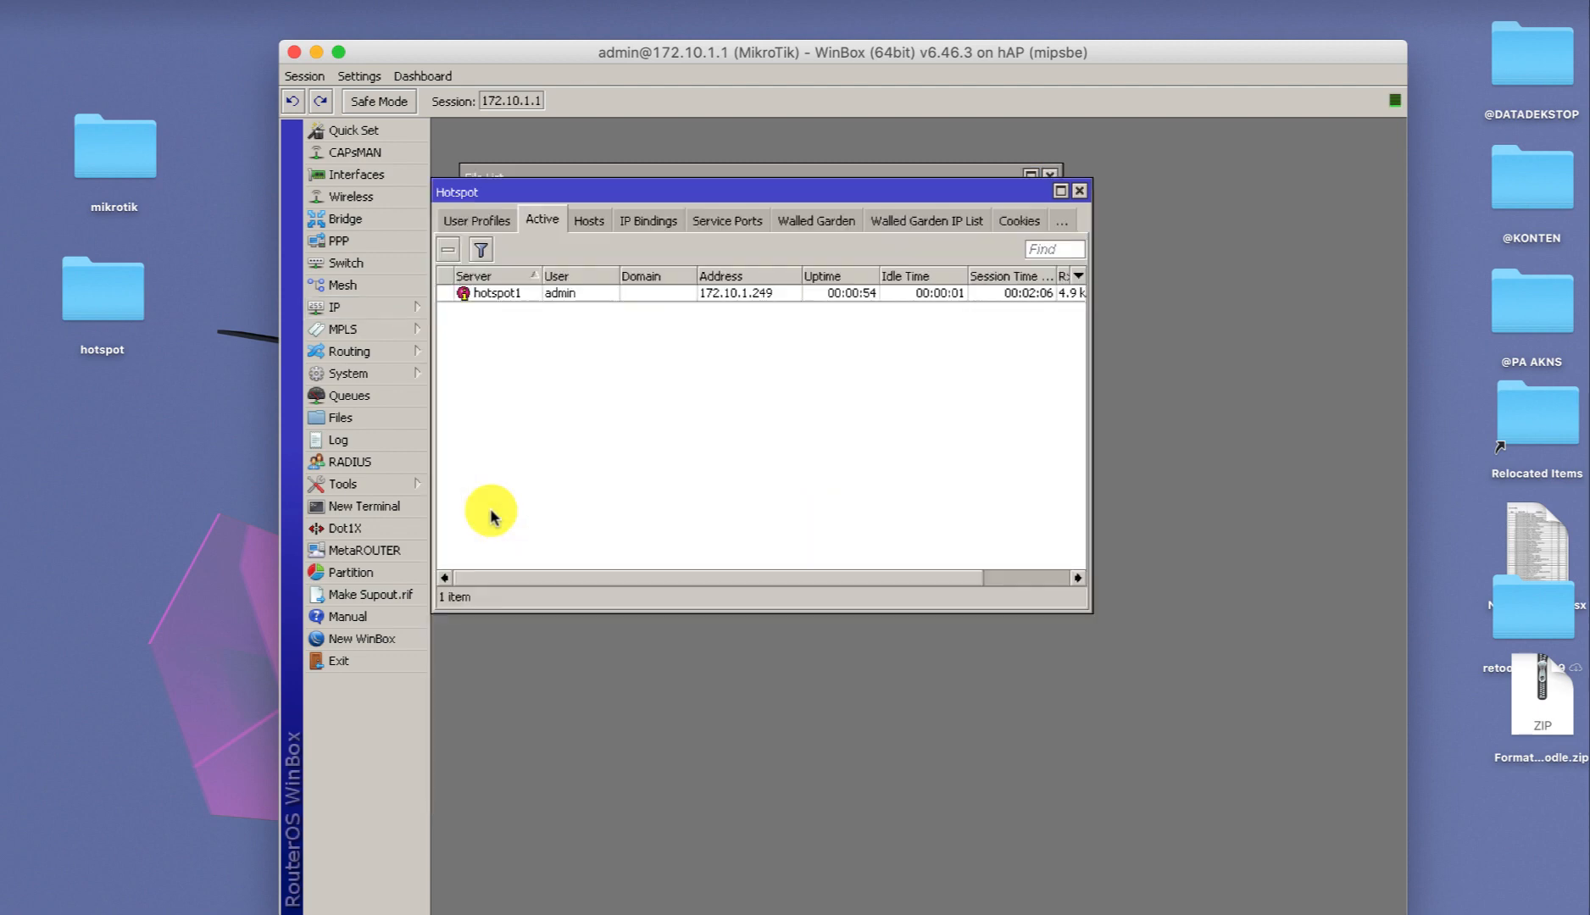
click(479, 220)
click(460, 222)
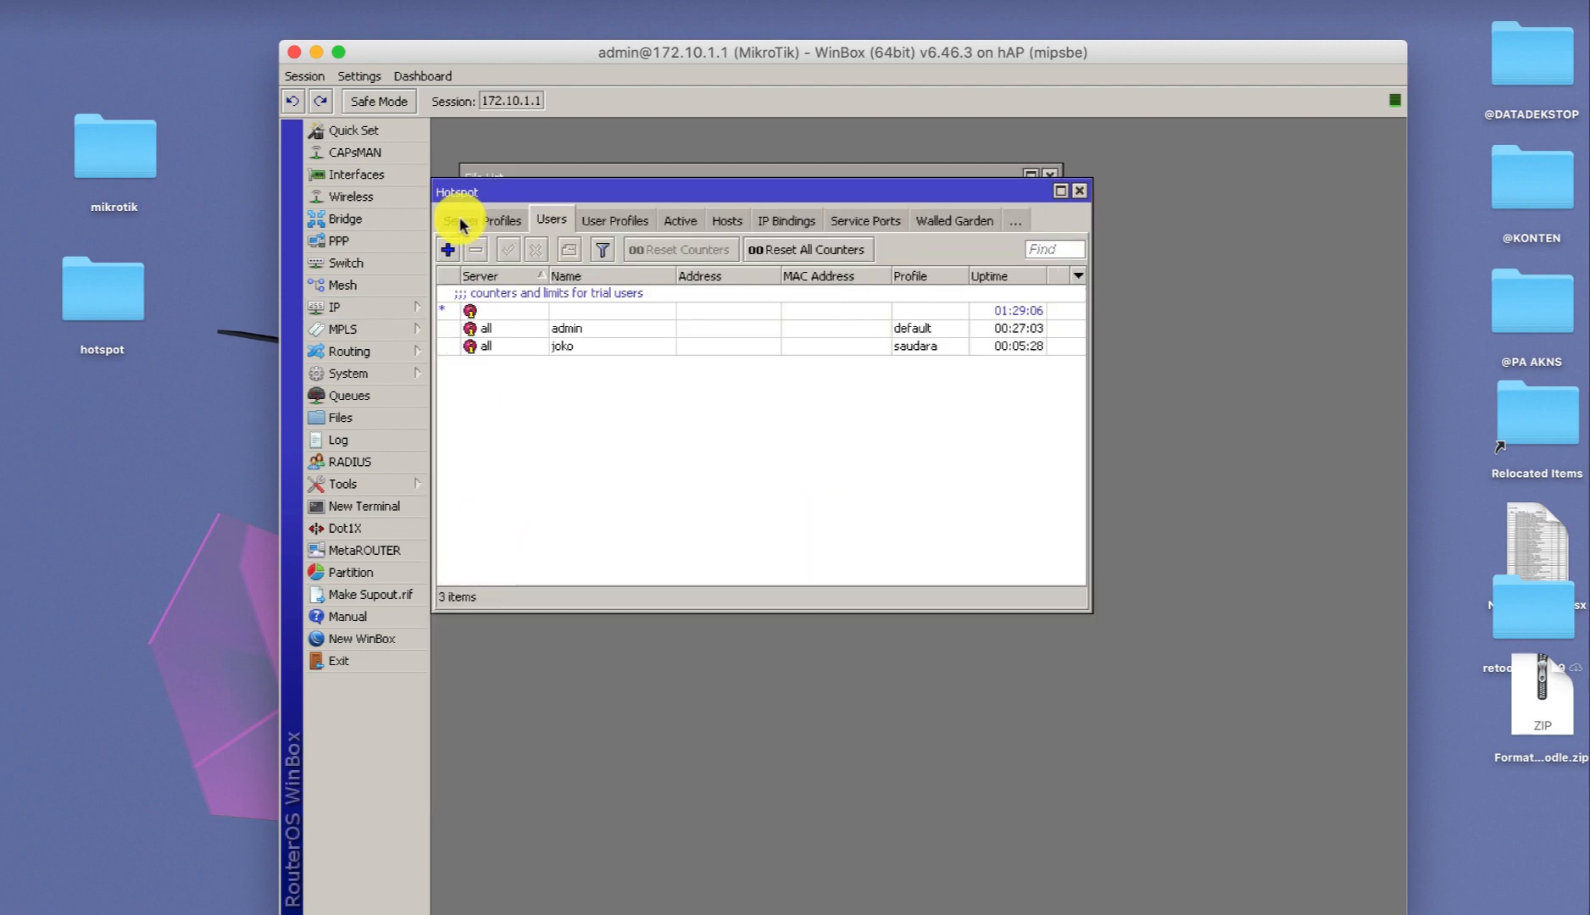
click(462, 223)
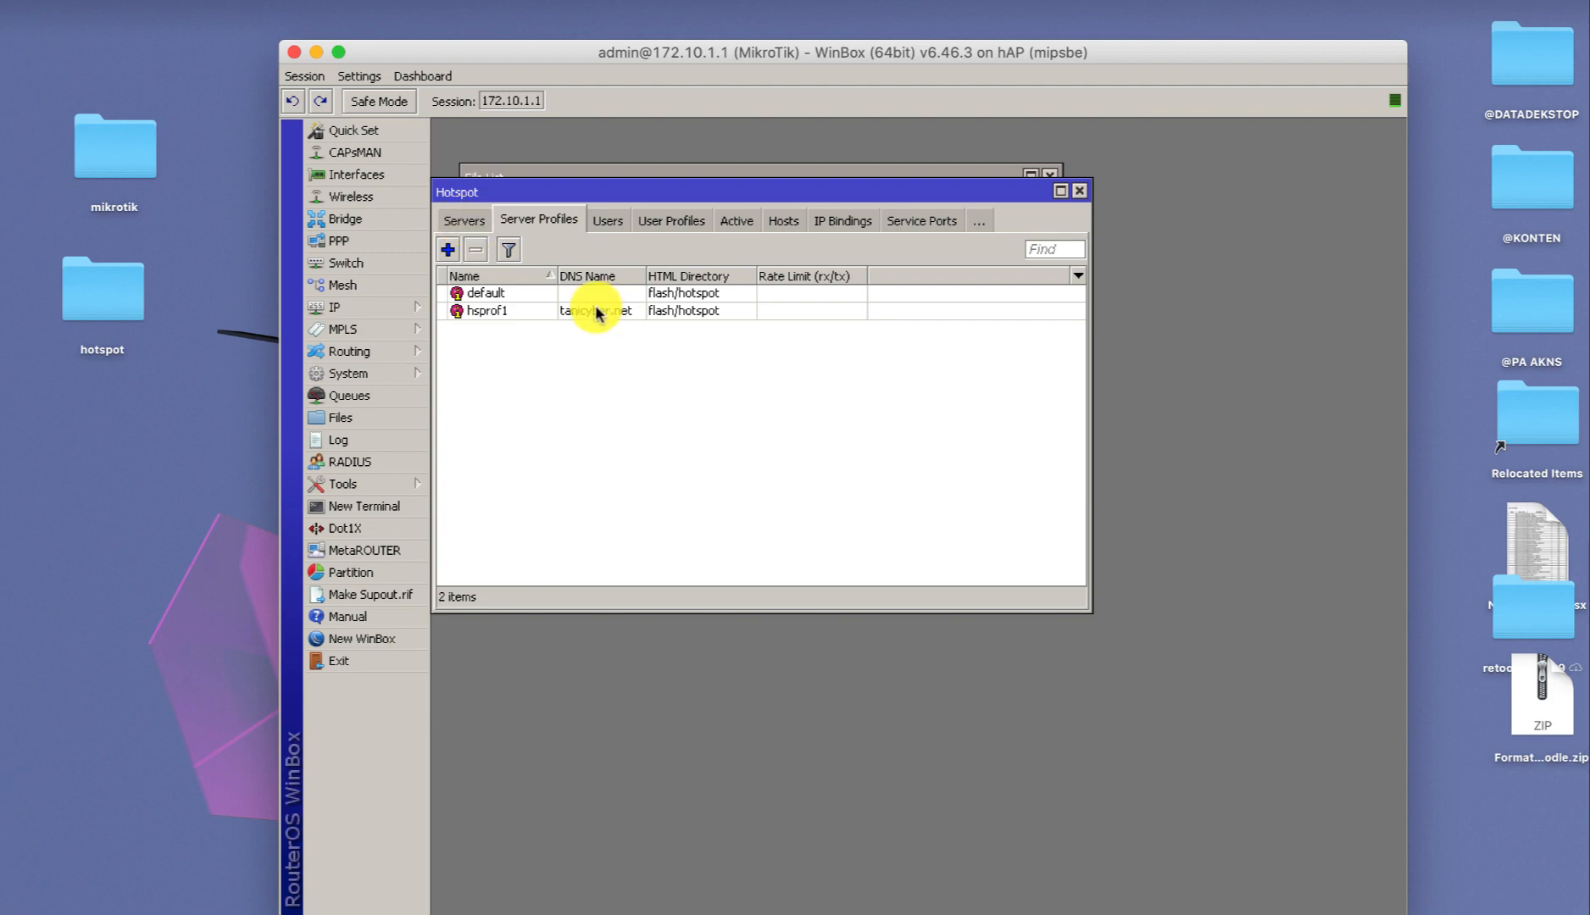
click(469, 220)
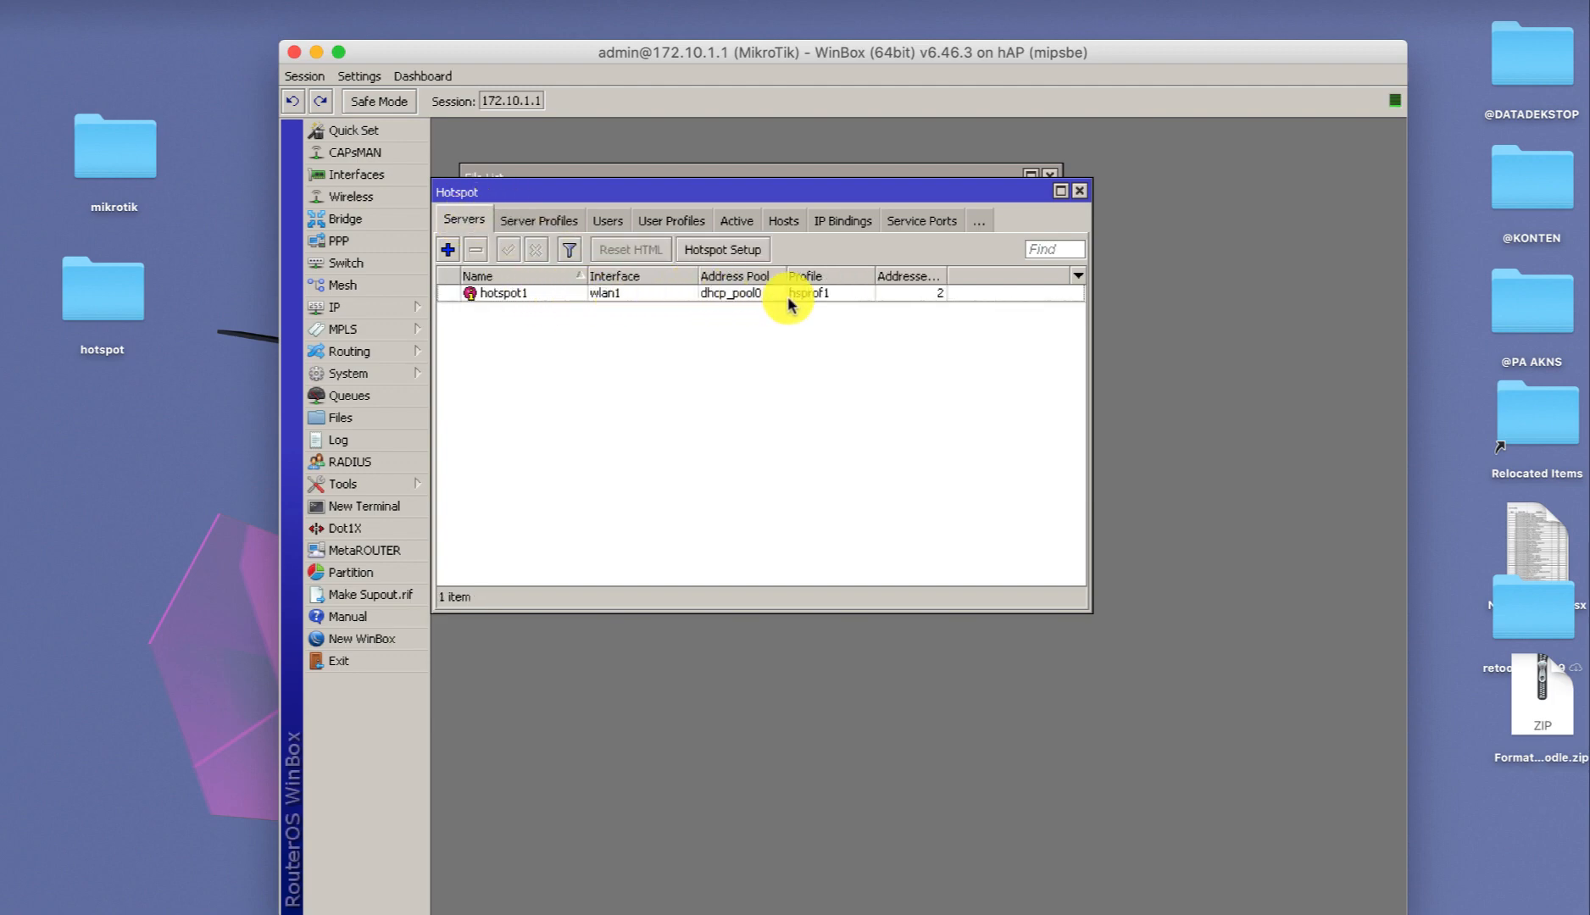
click(551, 220)
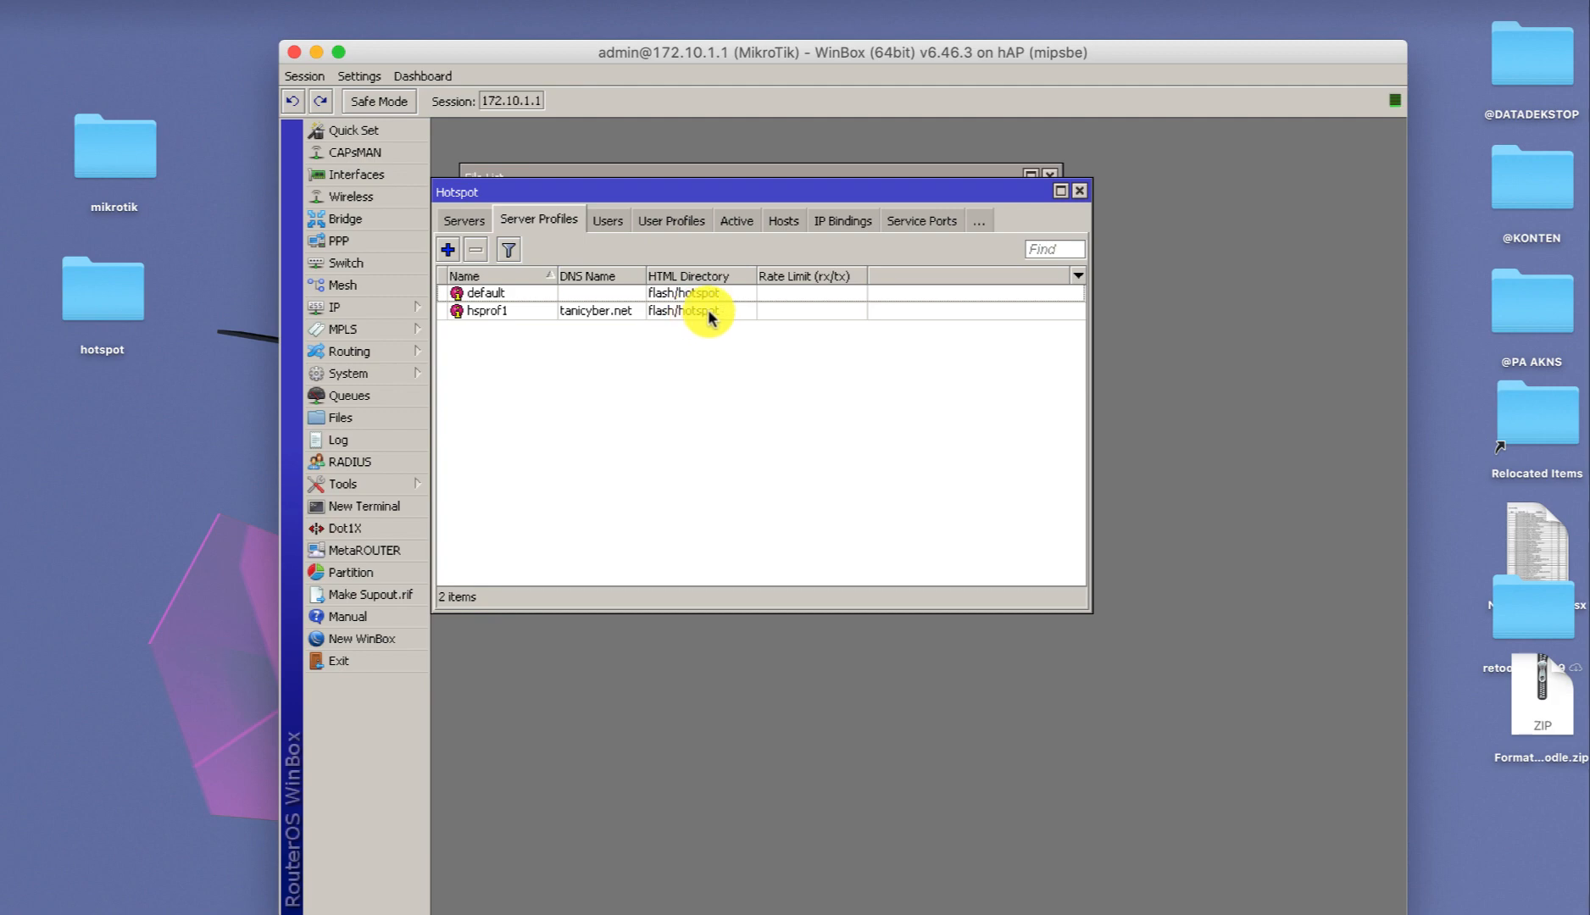
click(412, 419)
Place the File List below the server profiles and select the flash/hotspot directory.
drag(756, 180, 830, 389)
click(576, 468)
scroll(639, 586, down, 3)
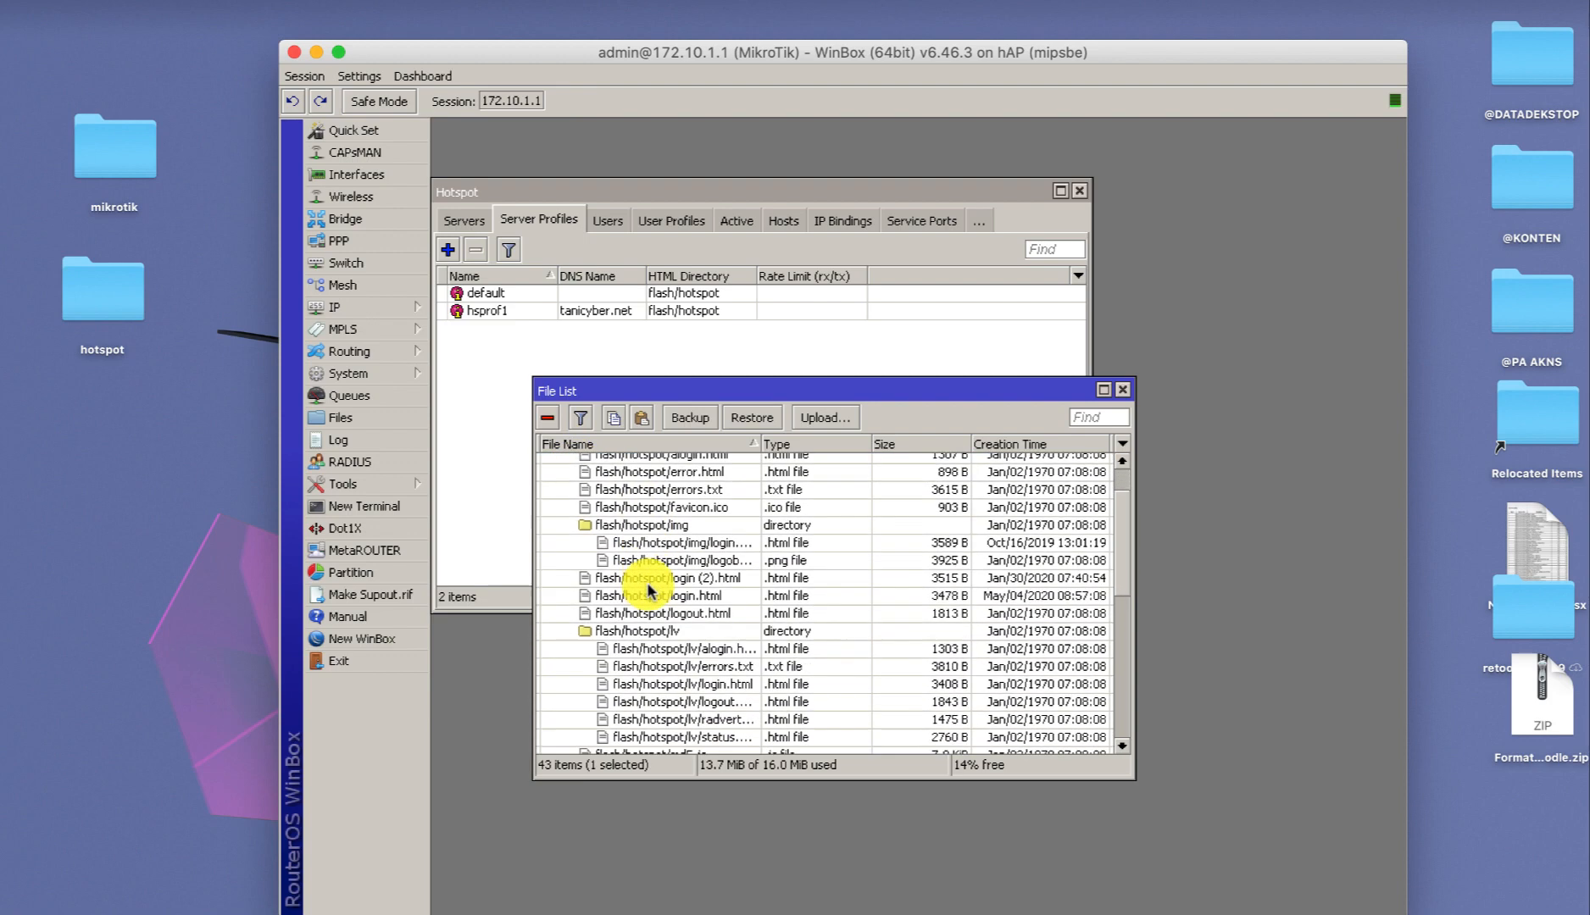
click(662, 524)
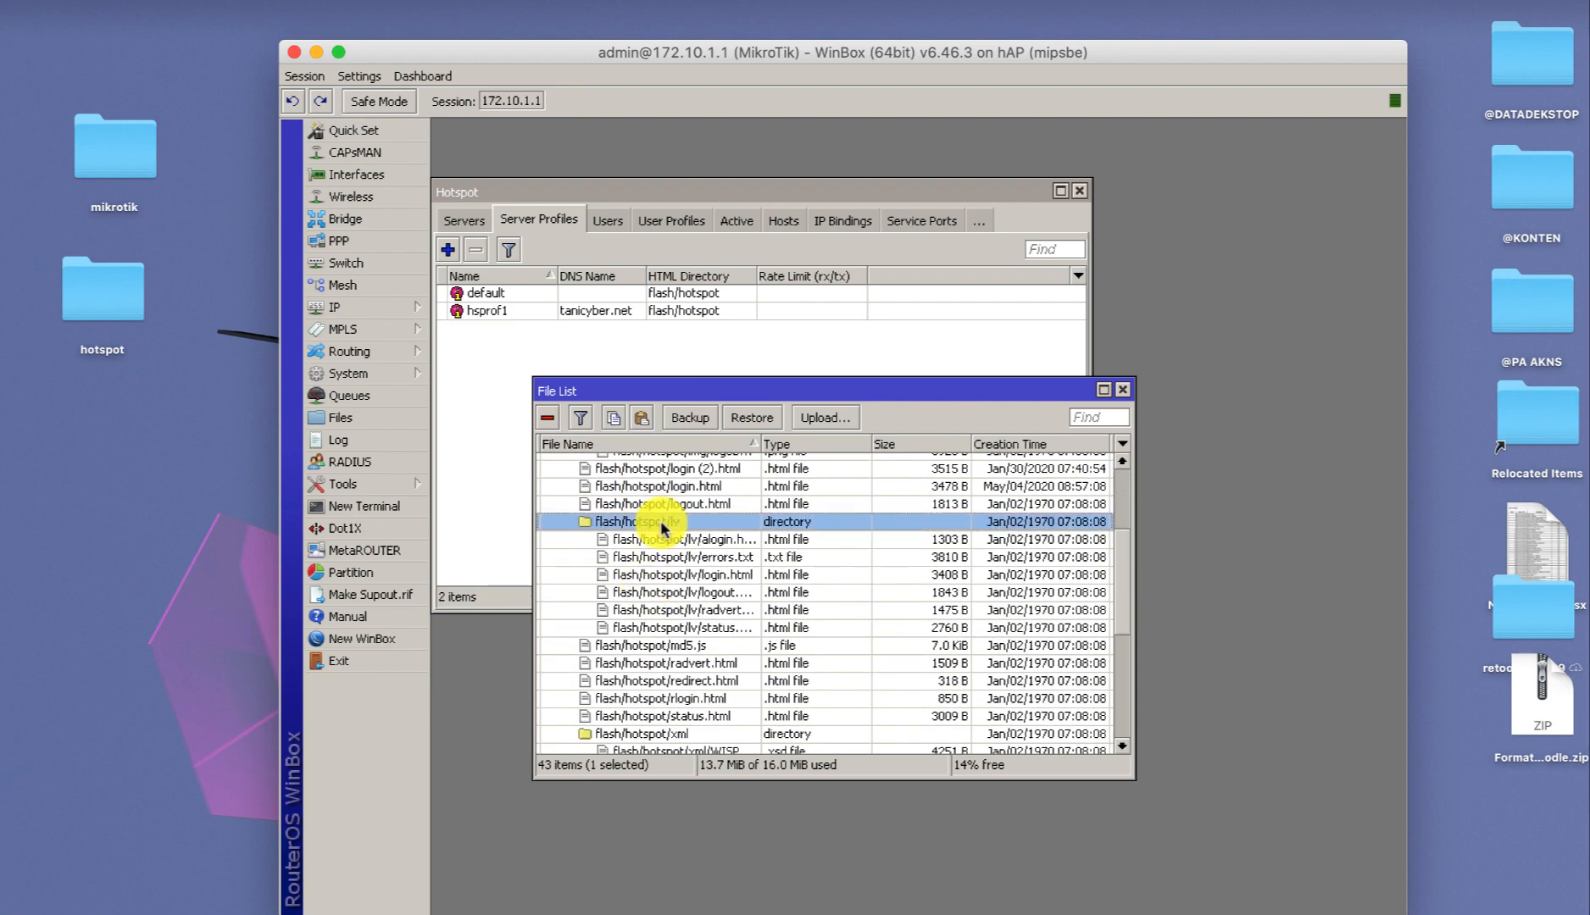
scroll(662, 527, up, 2)
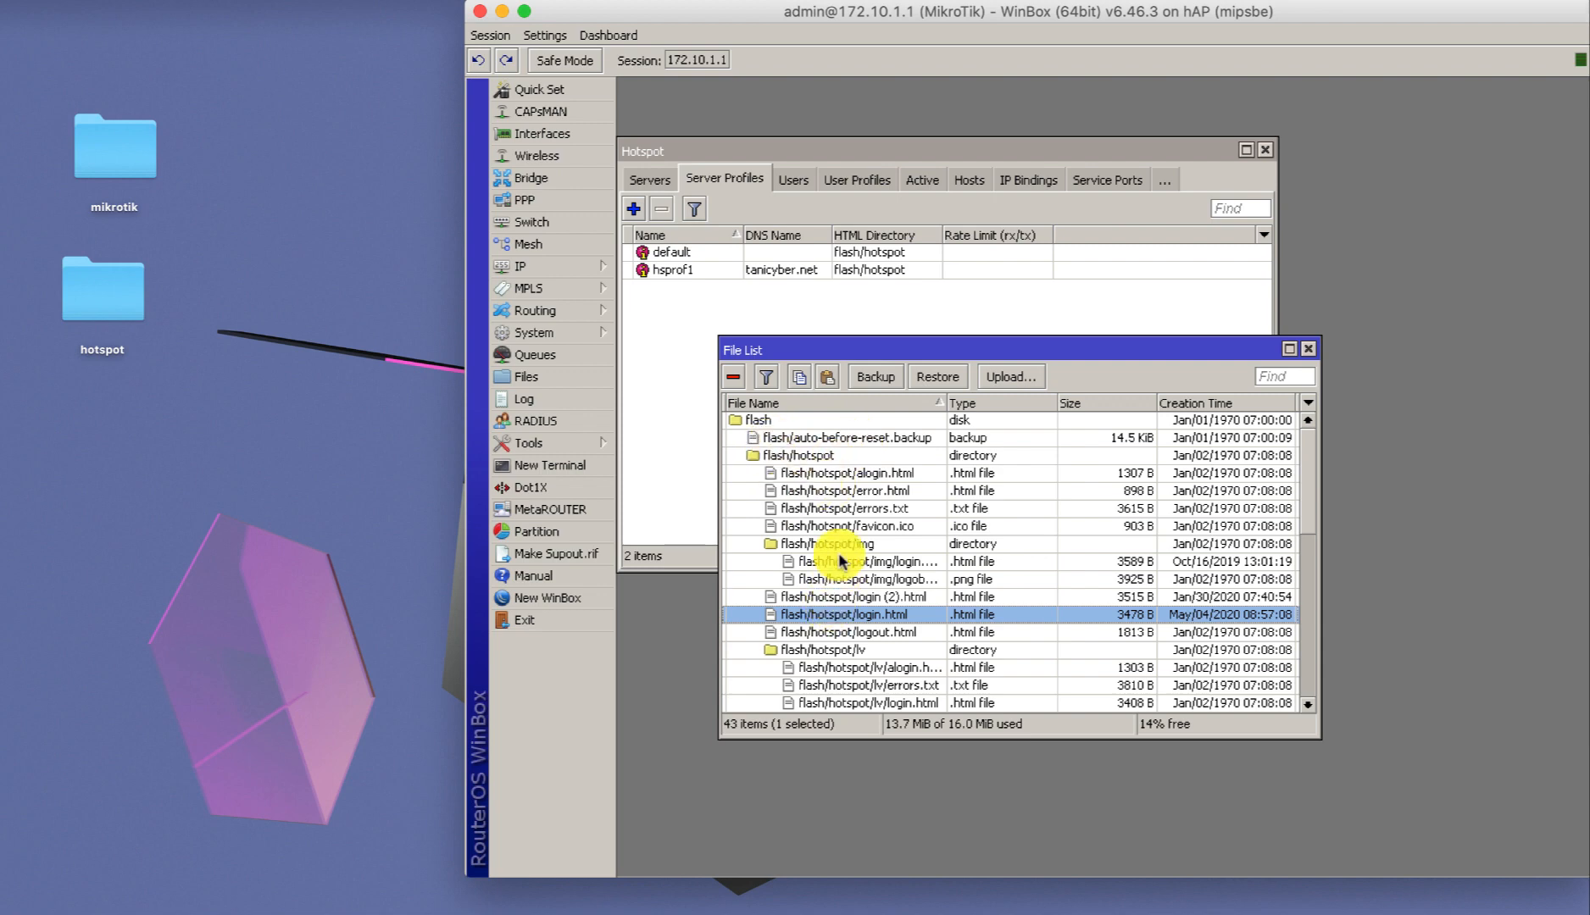
click(821, 458)
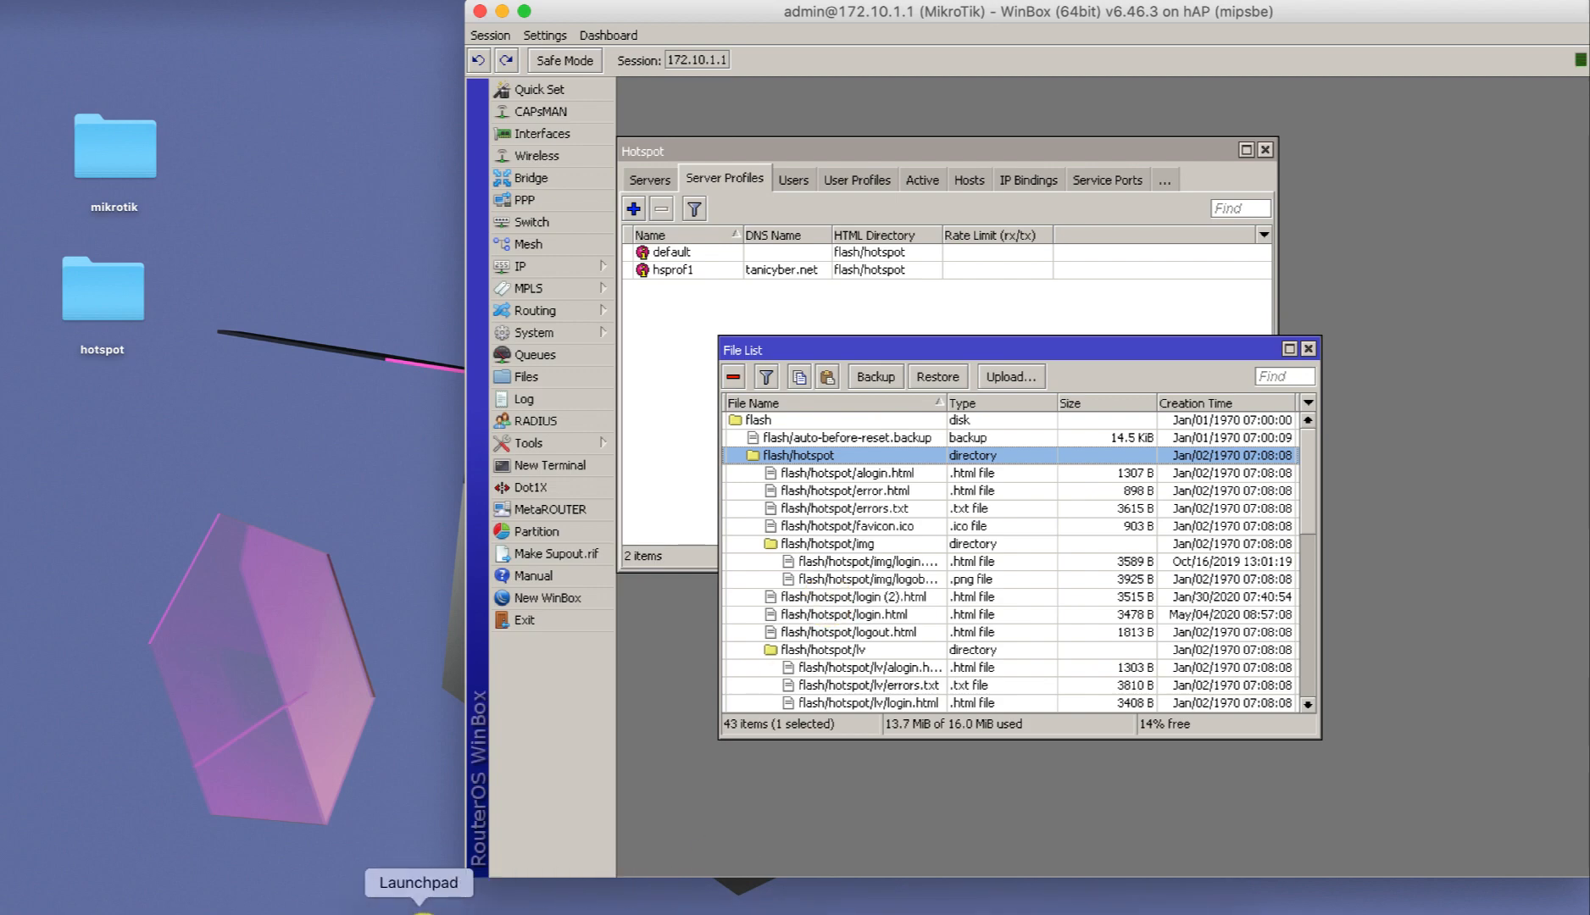
click(412, 905)
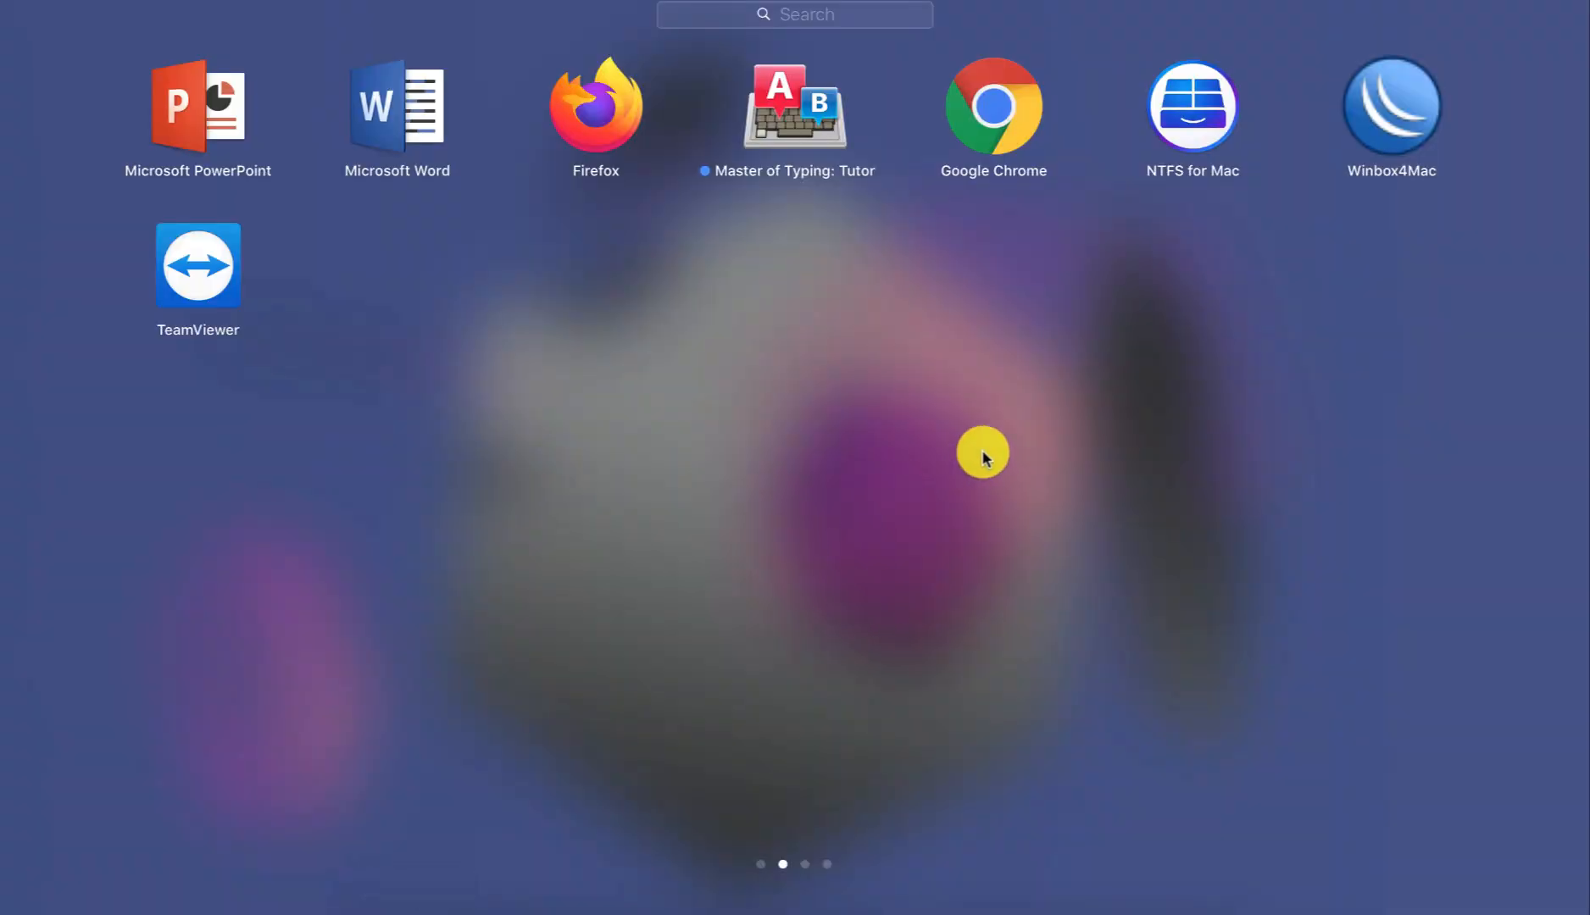
Bring FileZilla forward with the local Desktop shown and shift its window left.
scroll(983, 456, right, 3)
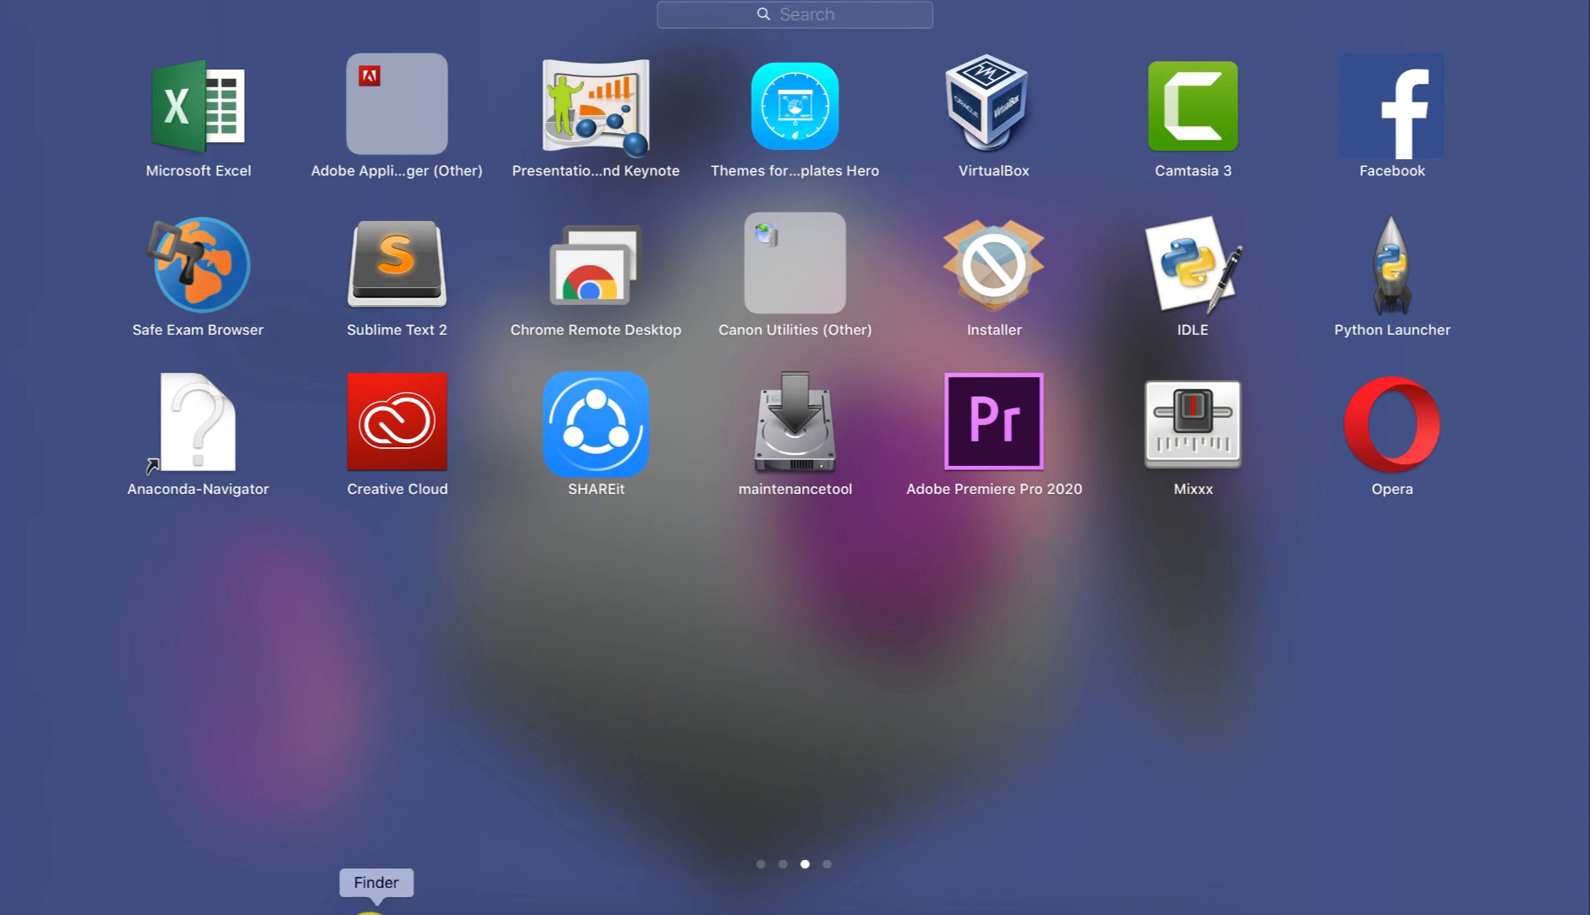
click(373, 894)
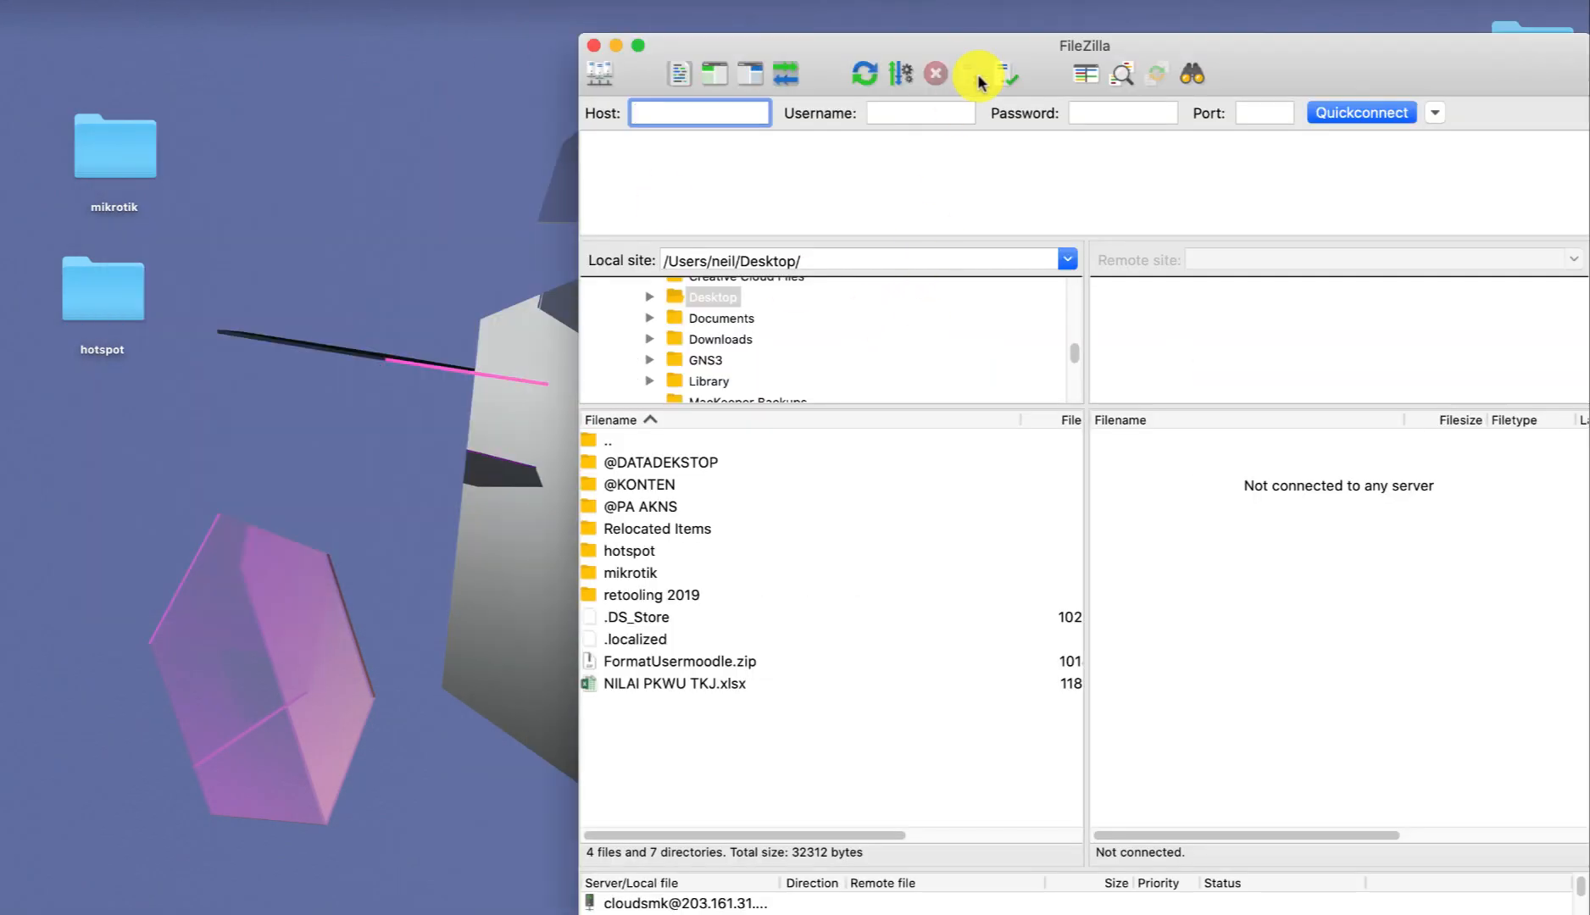
drag(979, 36, 894, 35)
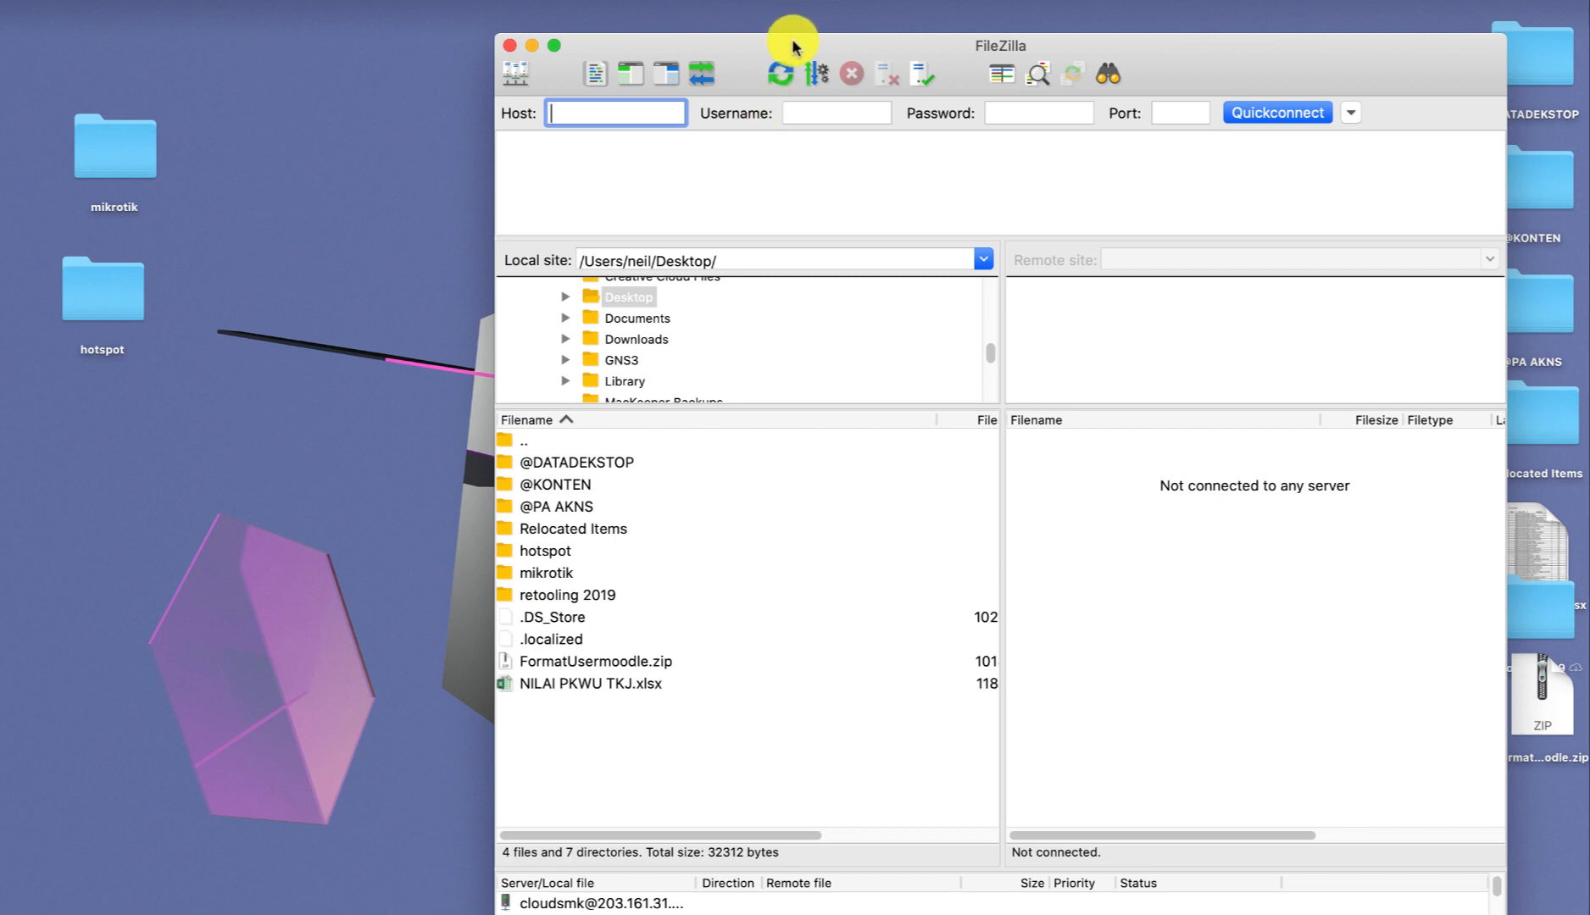
drag(792, 39, 868, 47)
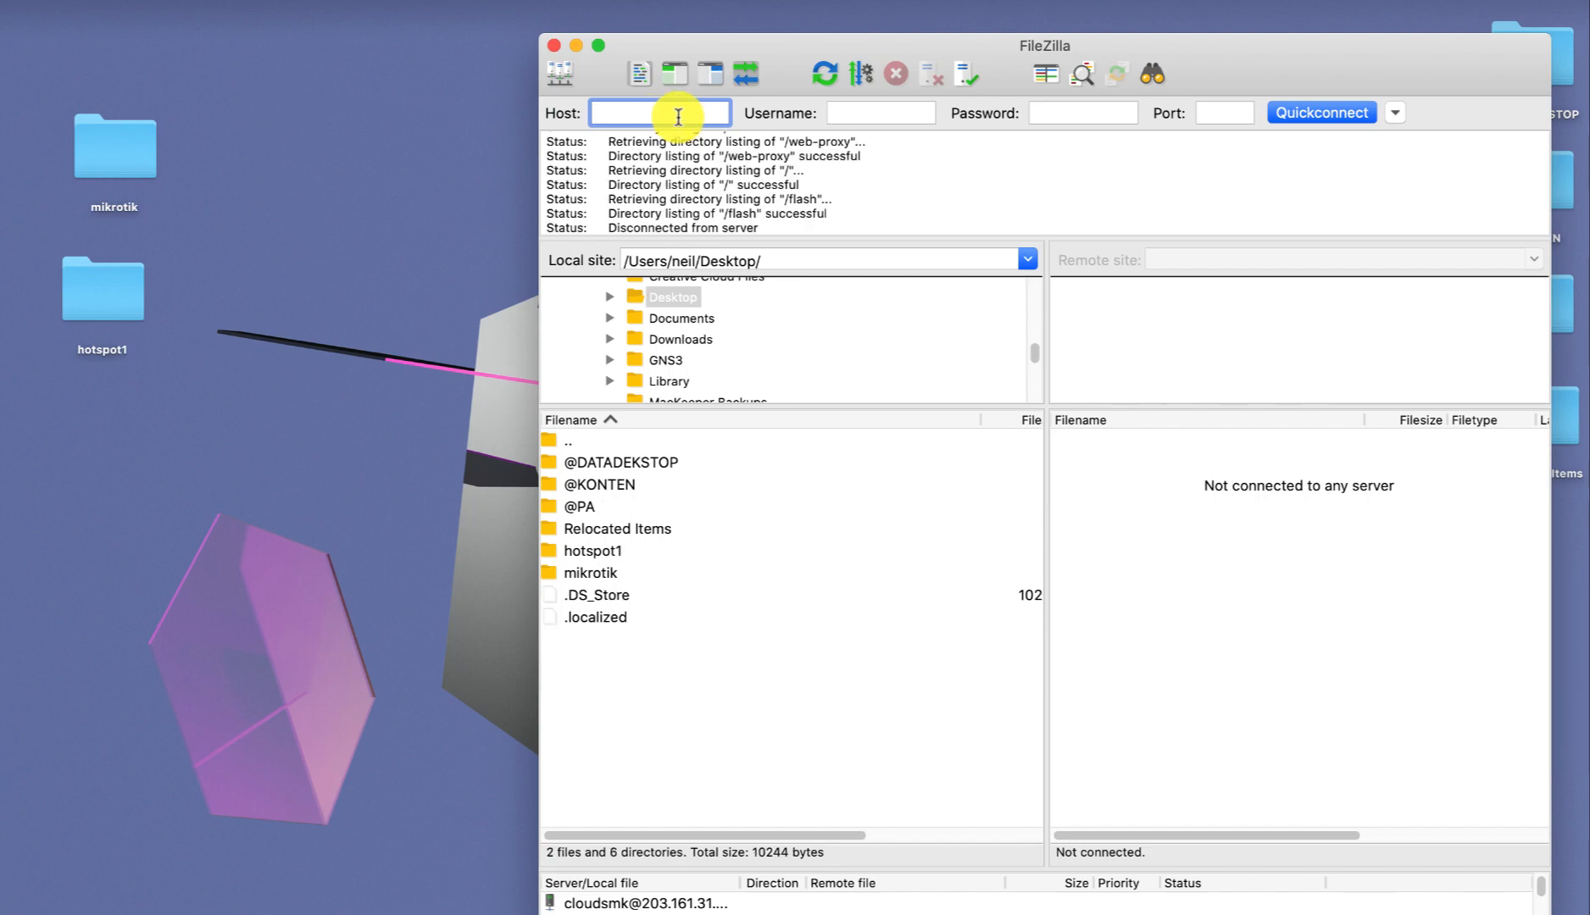
Quickconnect FileZilla to host 172.10.1.1 with username admin.
text(172.10.1.1)
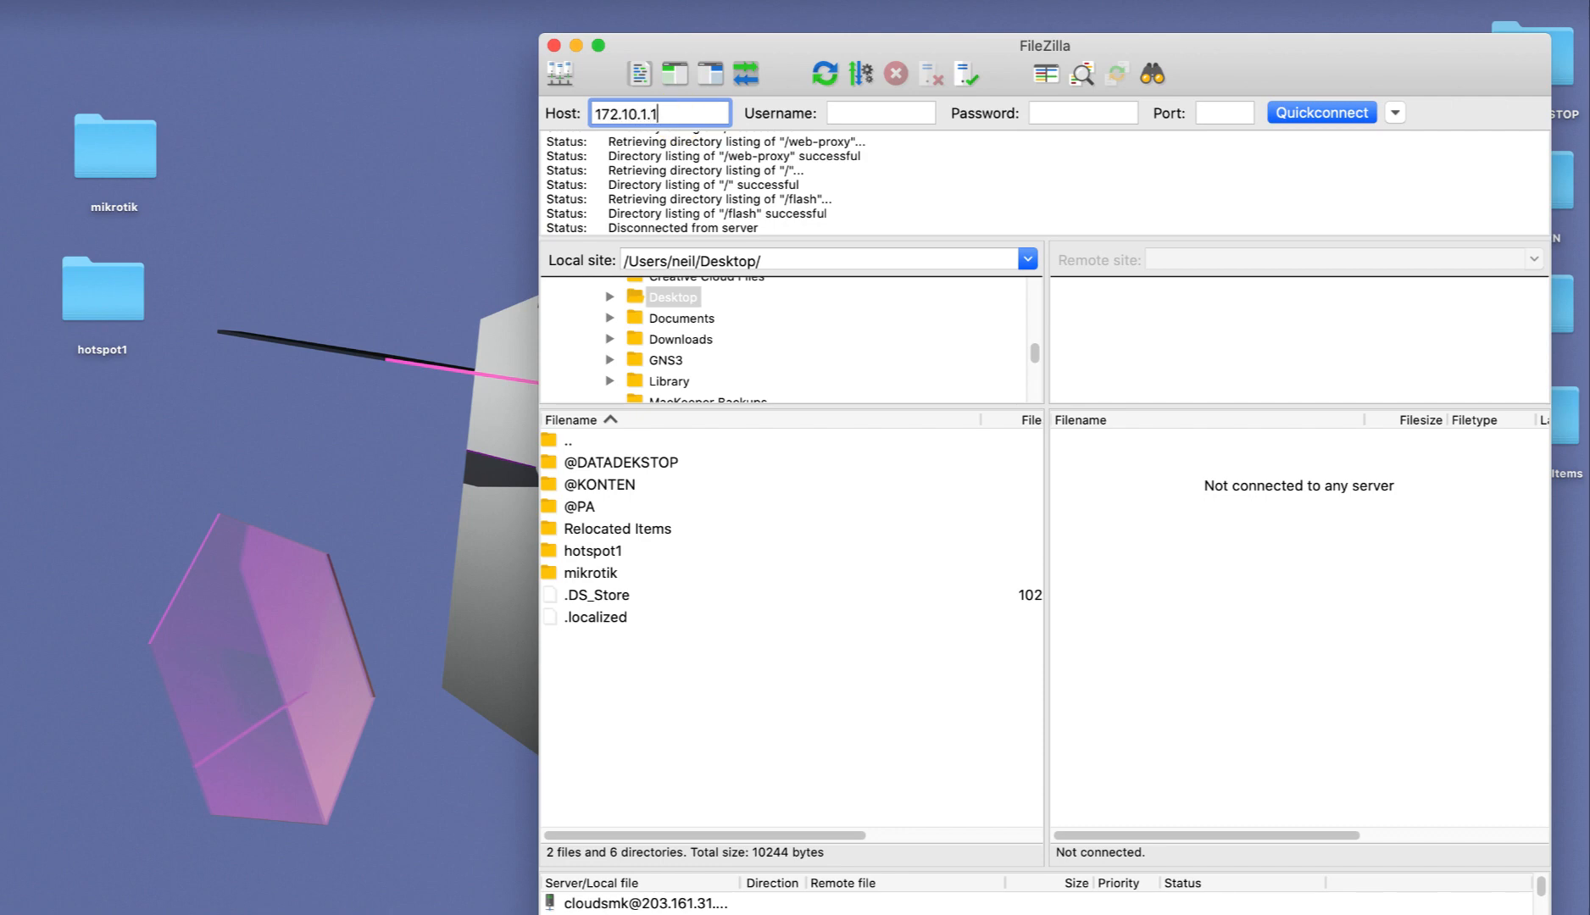
key(Tab)
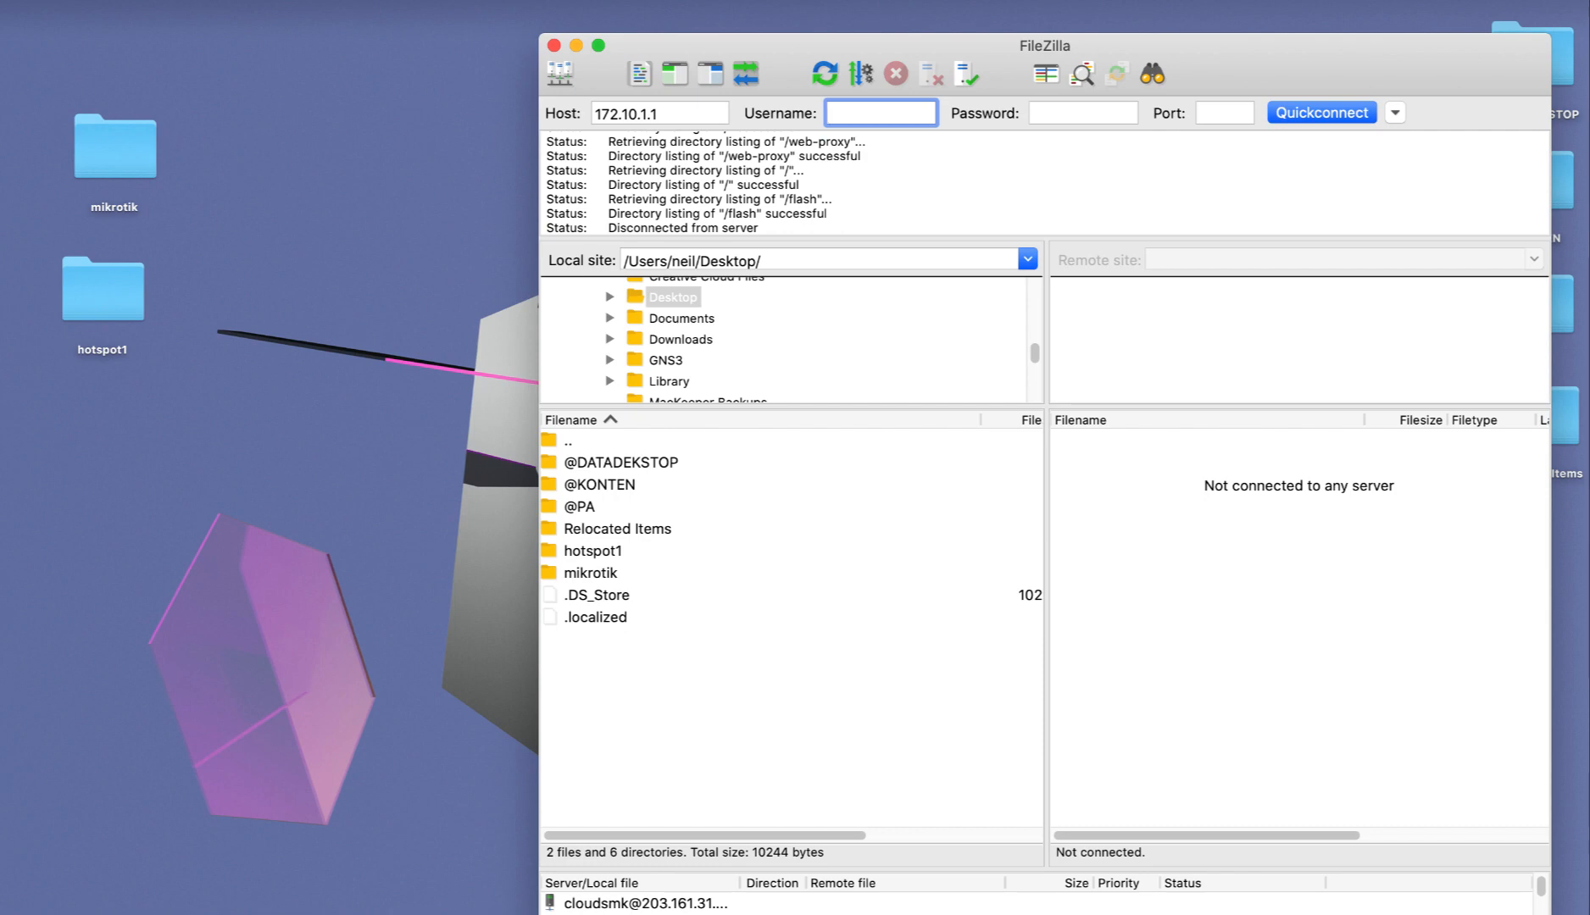
text(admin)
click(1329, 113)
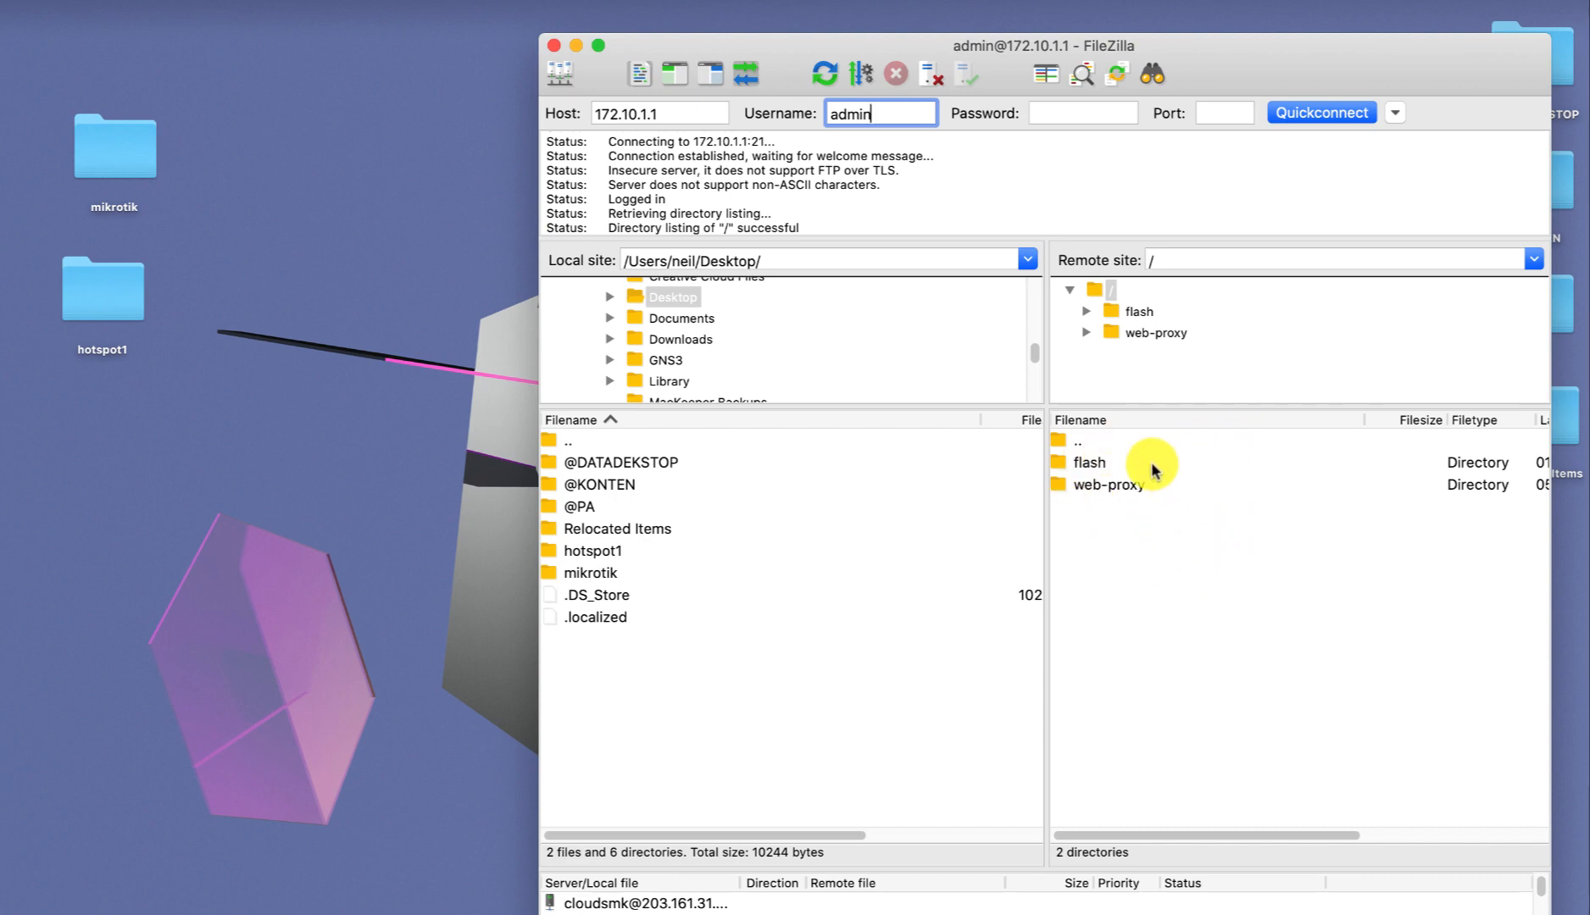
Download the router's flash/hotspot folder to the local Desktop and minimize FileZilla.
double_click(1085, 460)
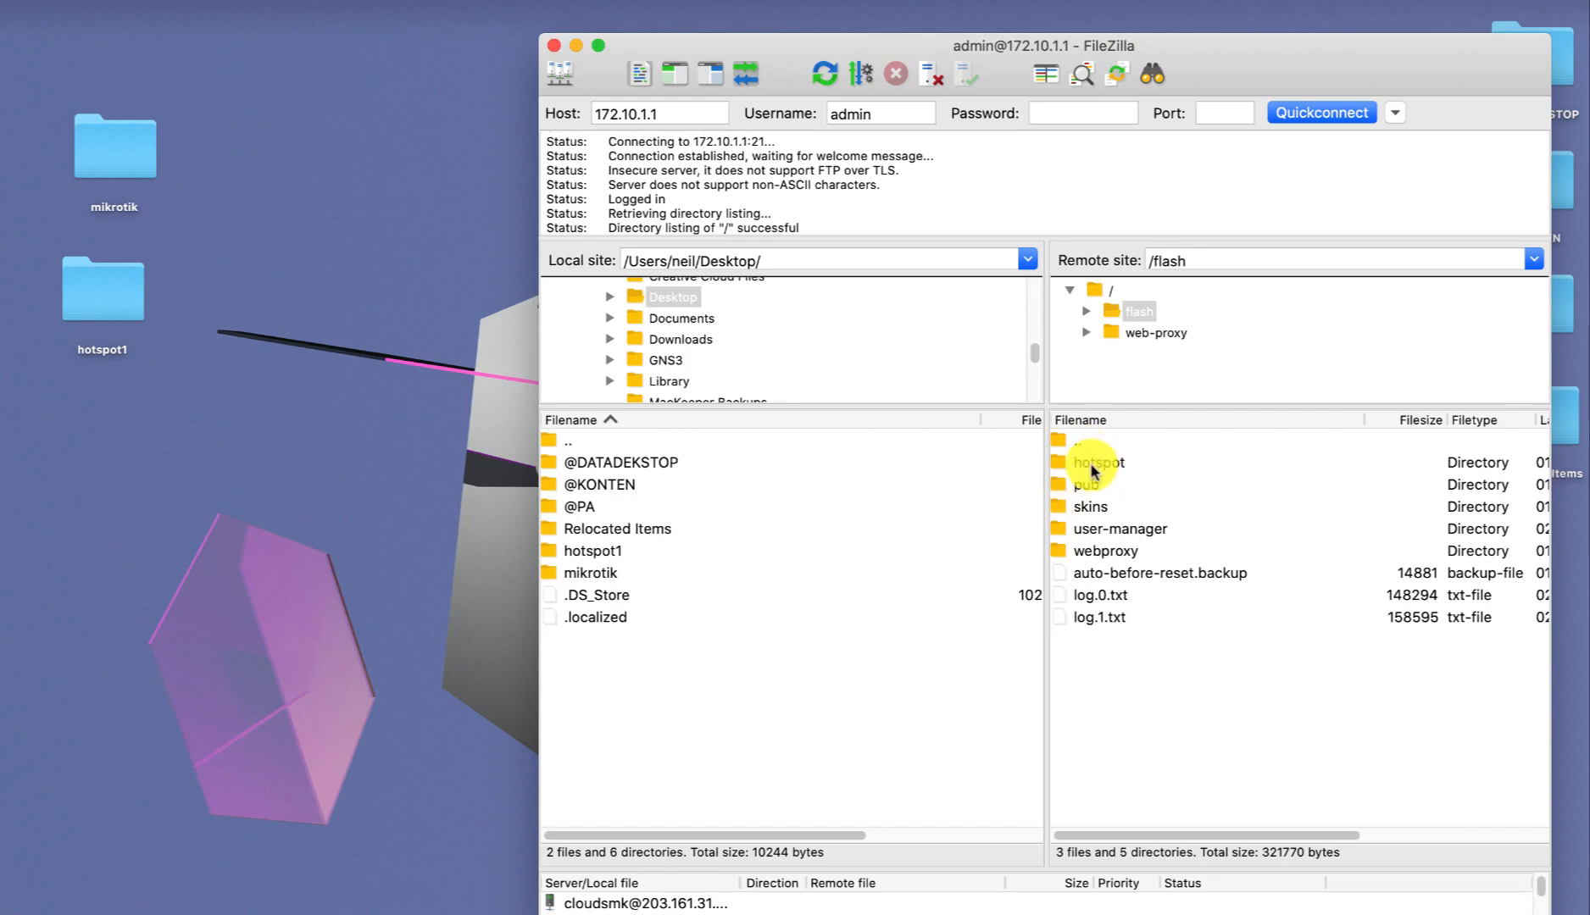
click(1090, 465)
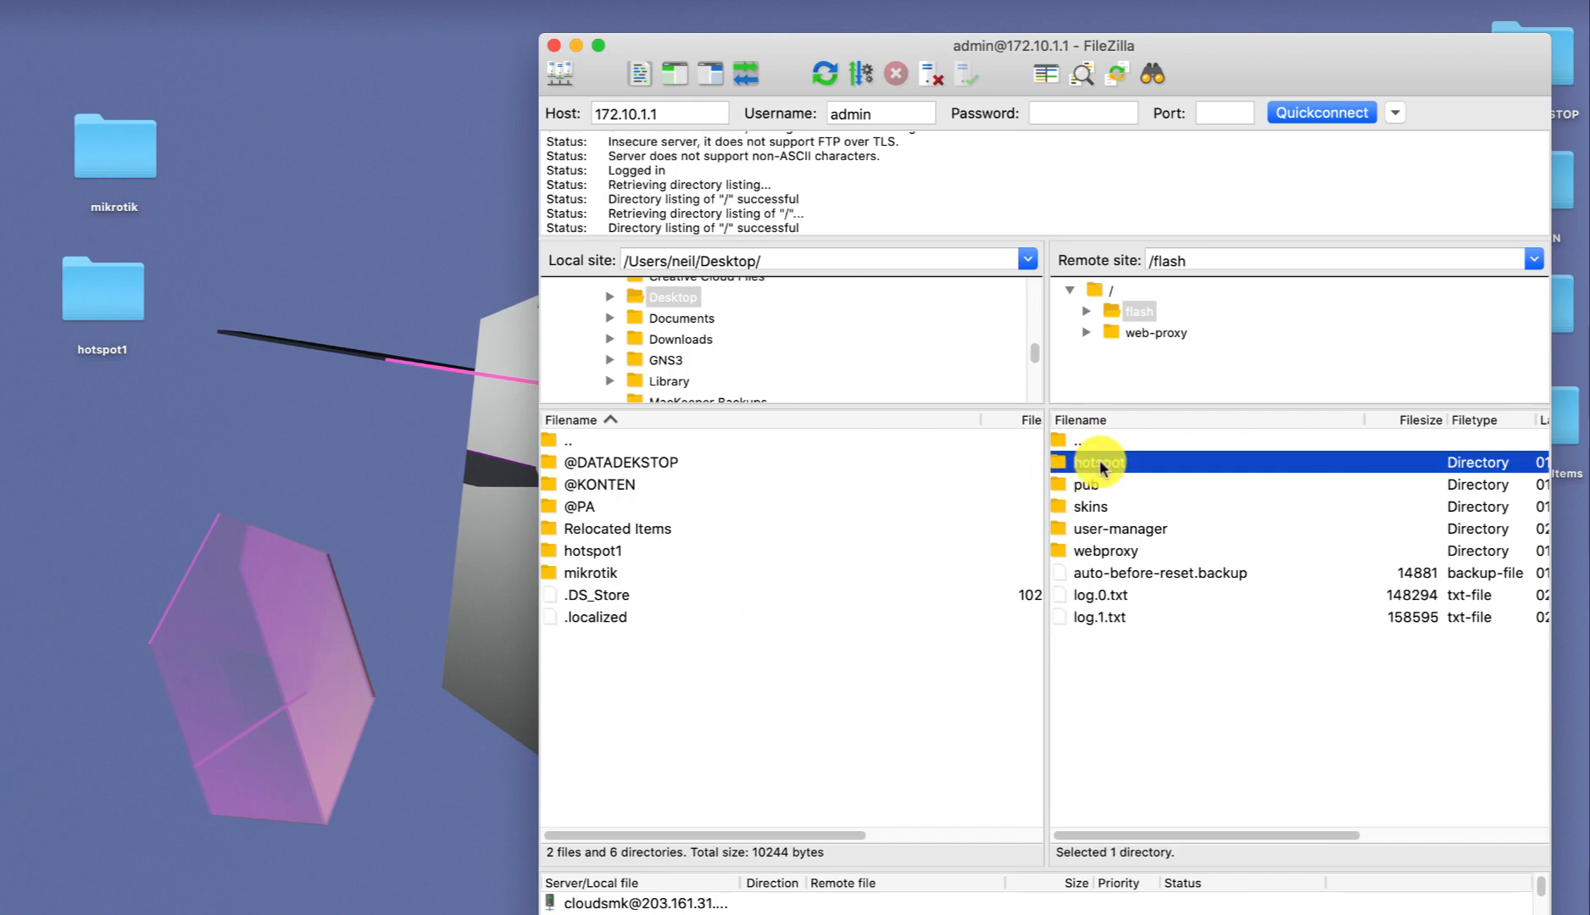
drag(1099, 459, 639, 735)
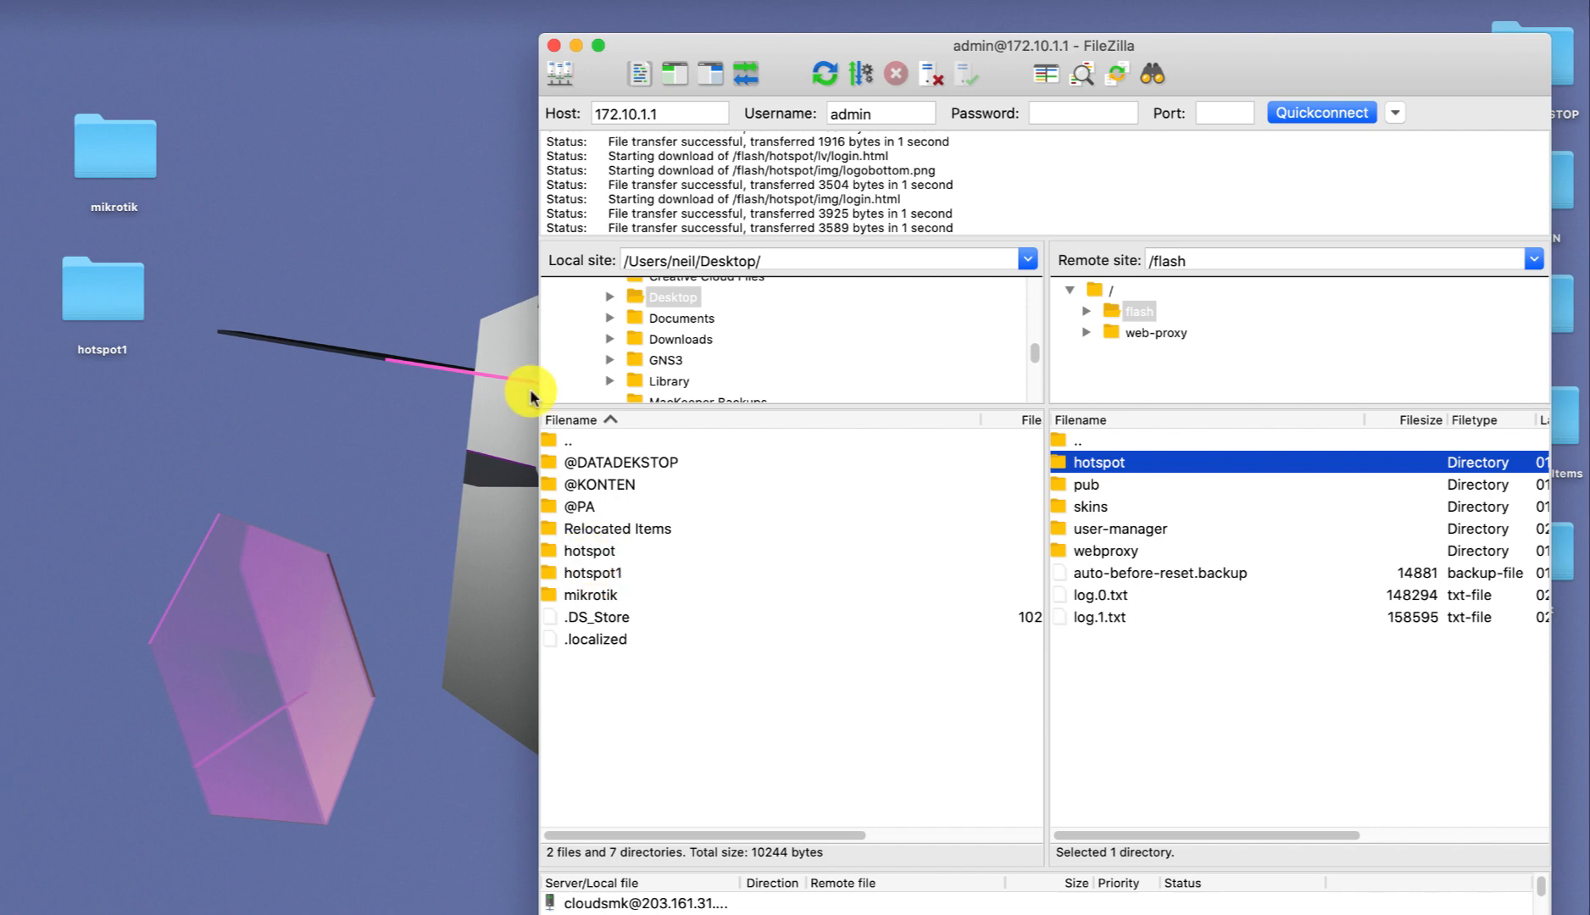
click(575, 45)
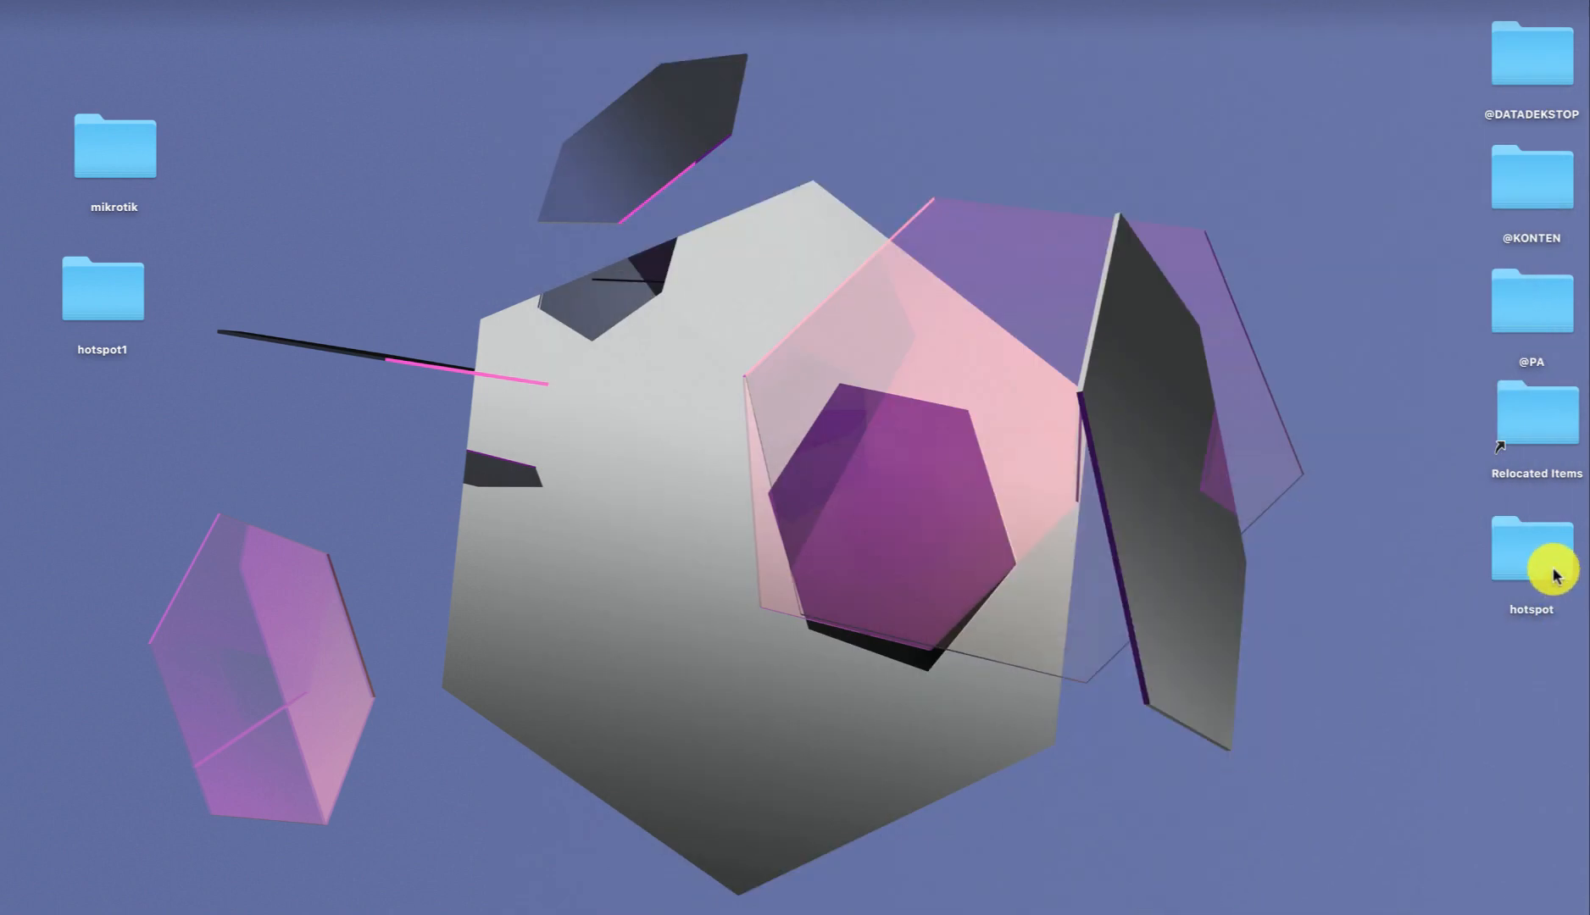
Move the hotspot folder to the desktop's left side, open it, and bring up Firefox.
drag(1553, 570, 110, 566)
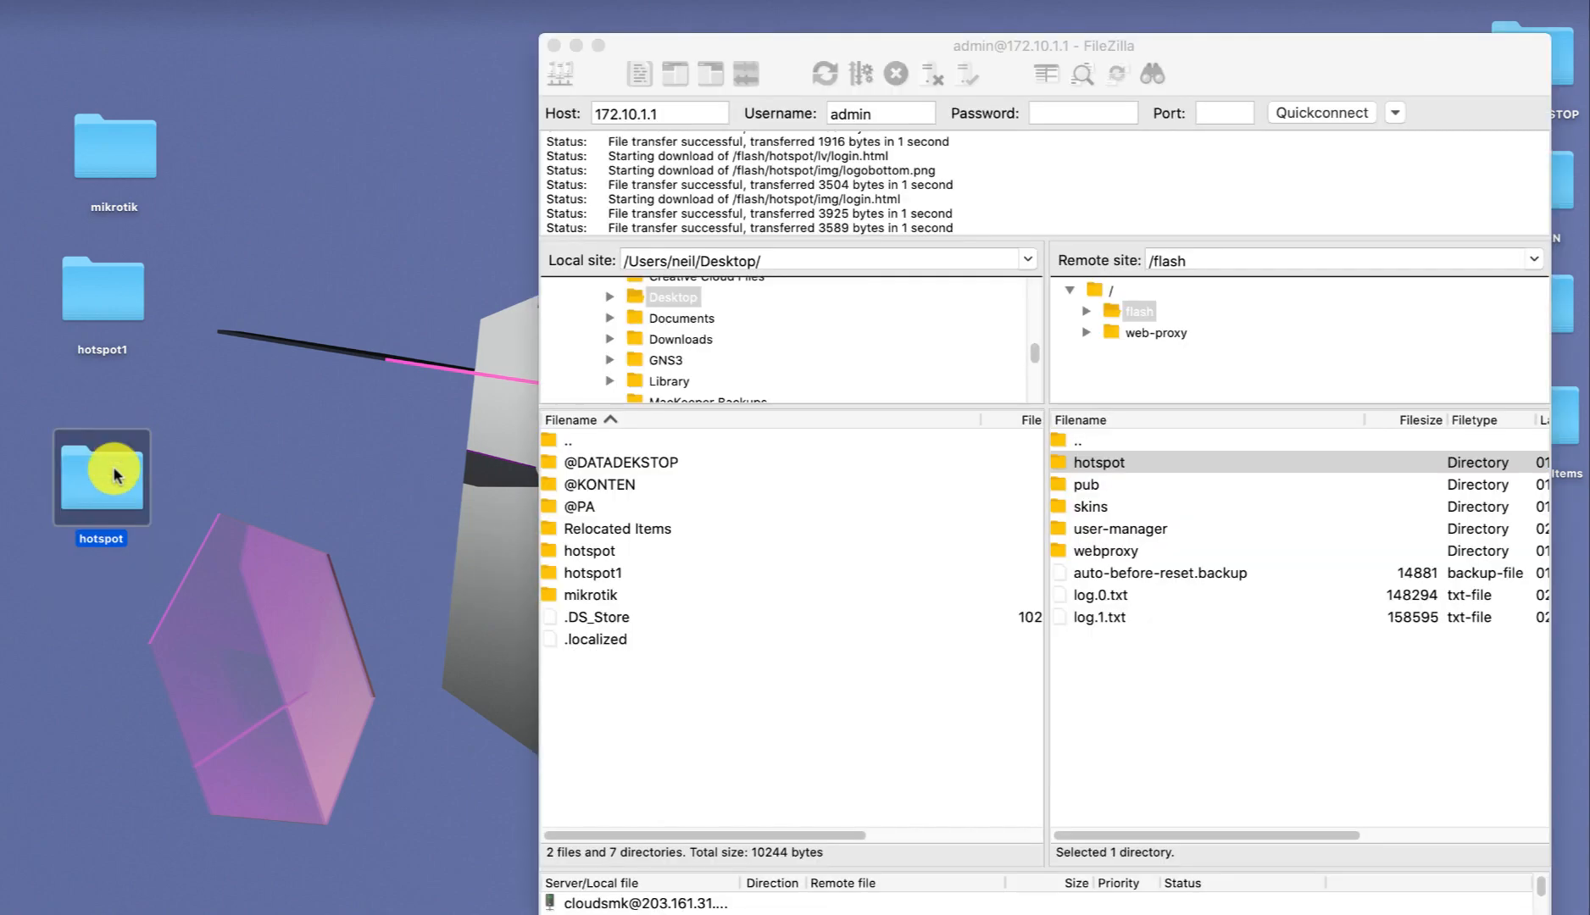
double_click(117, 475)
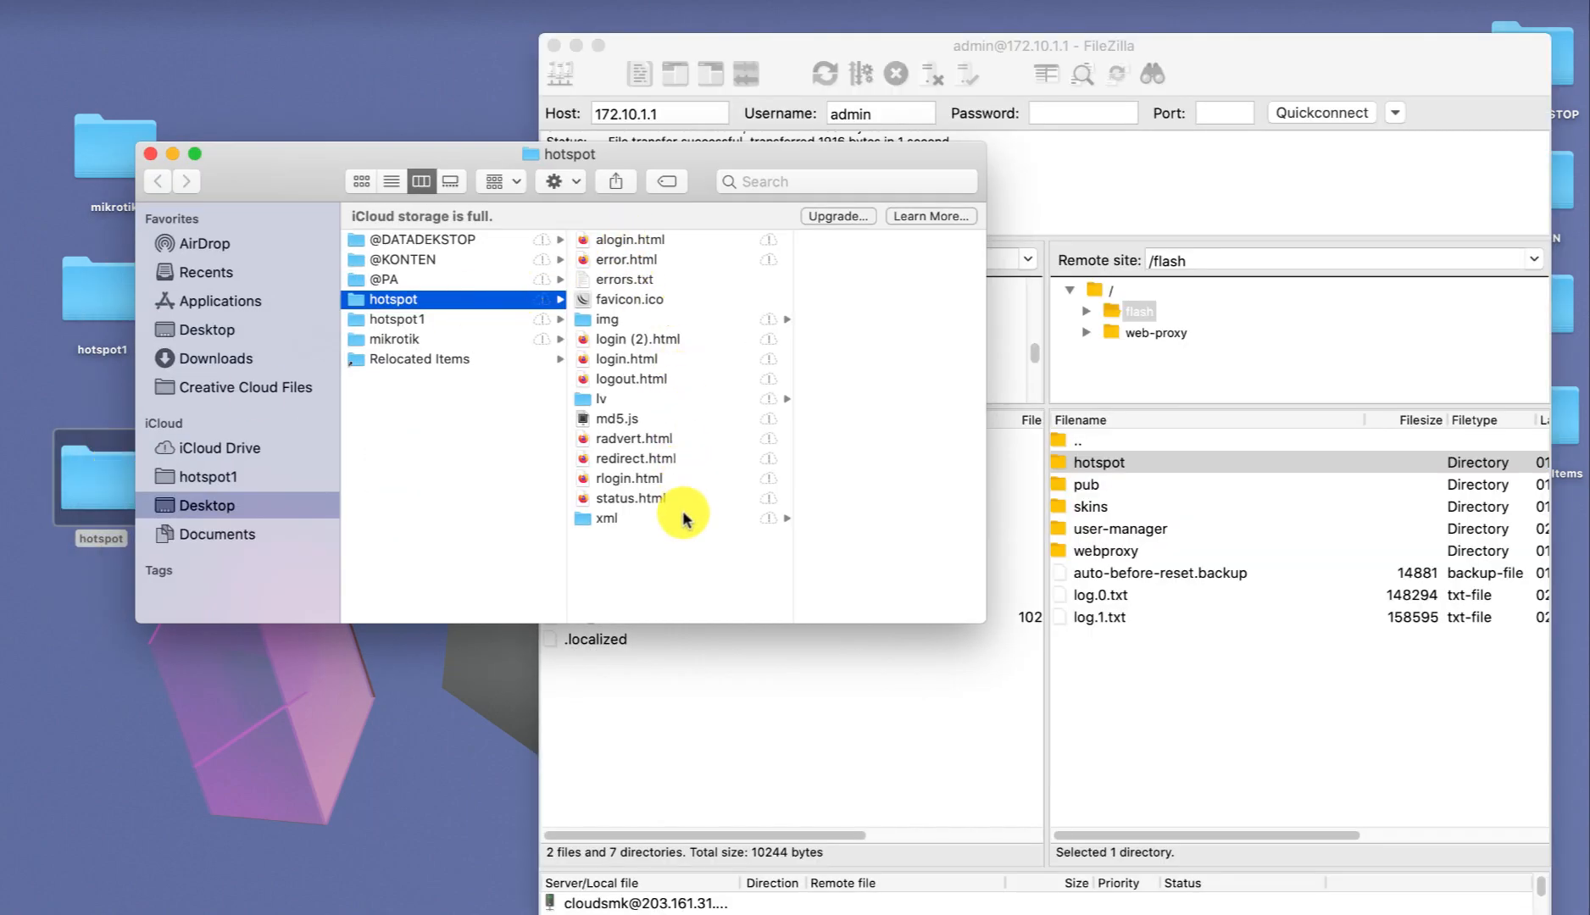
double_click(628, 360)
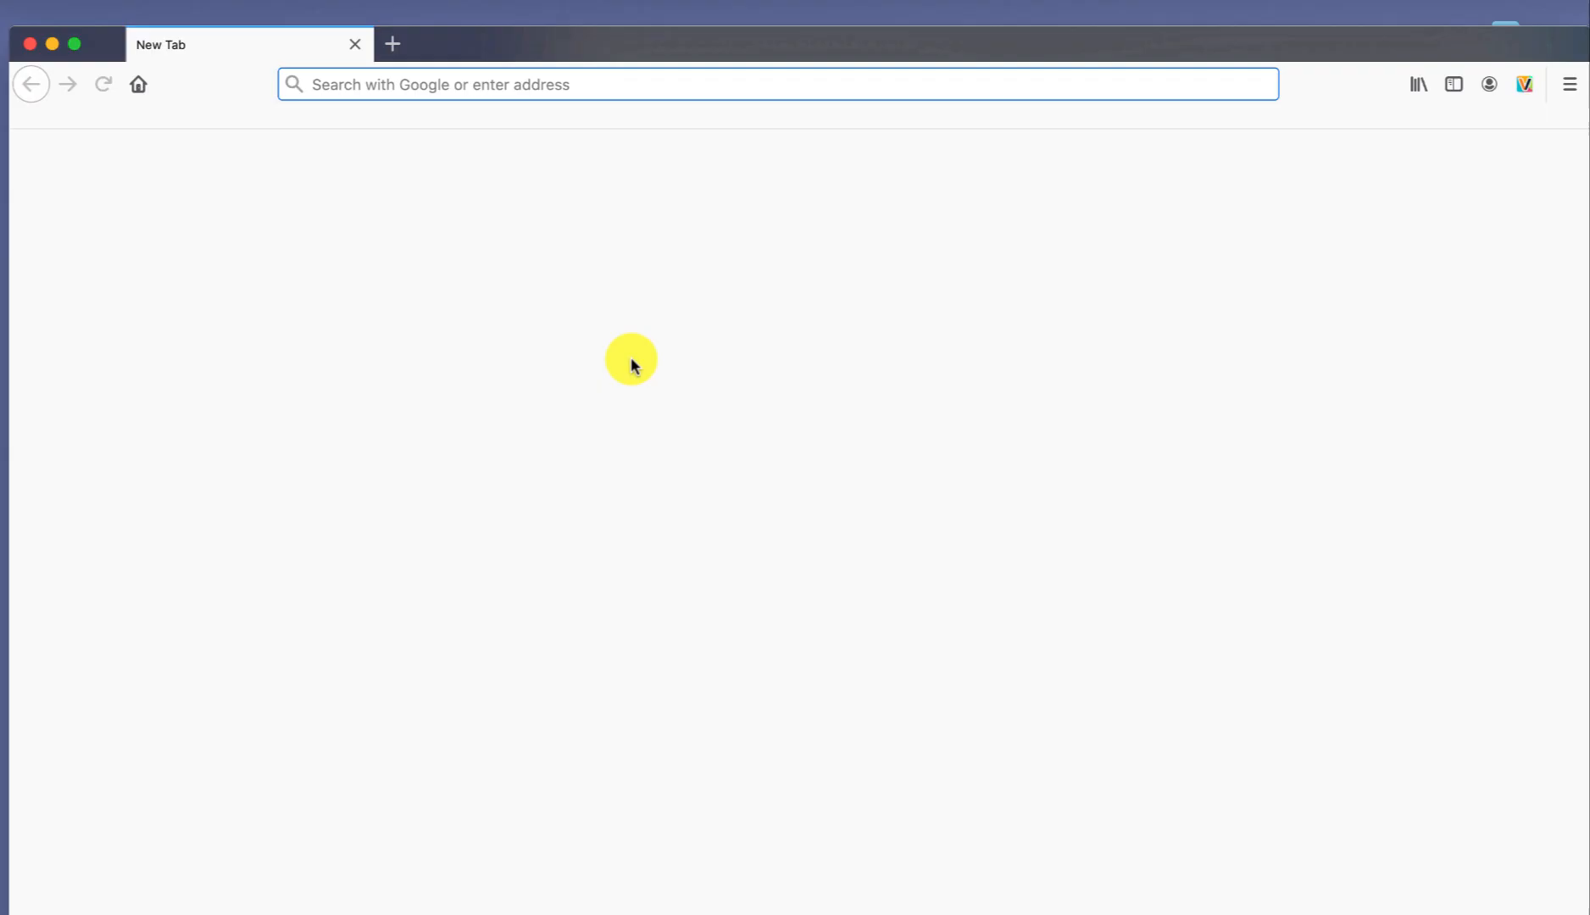
Preview login.html in Firefox, then close the browser.
drag(631, 357, 552, 419)
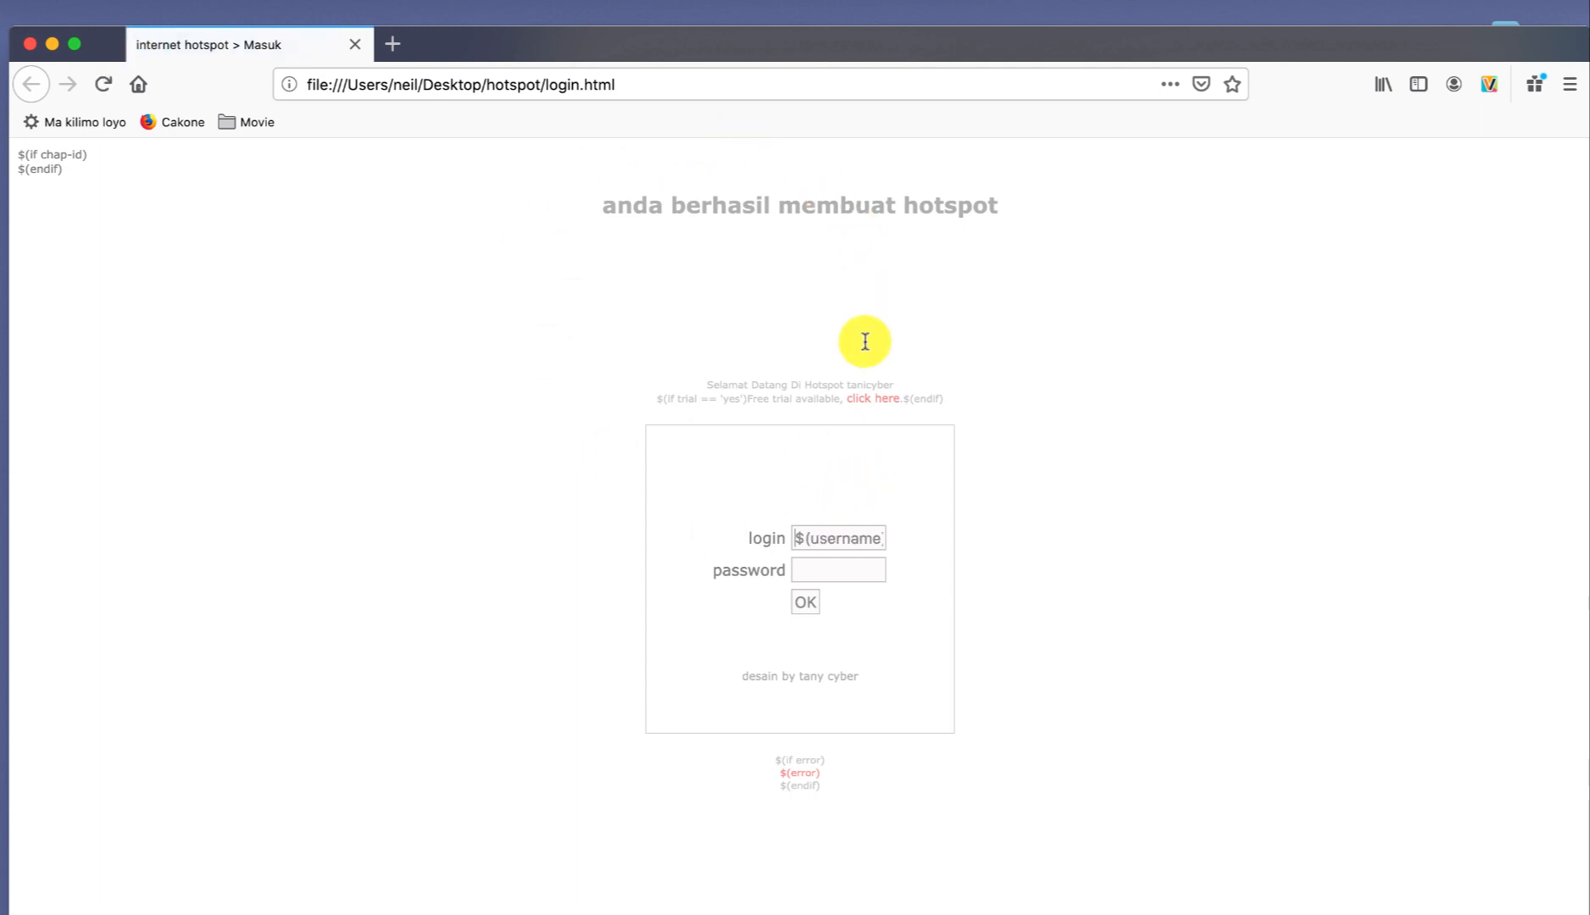
click(30, 43)
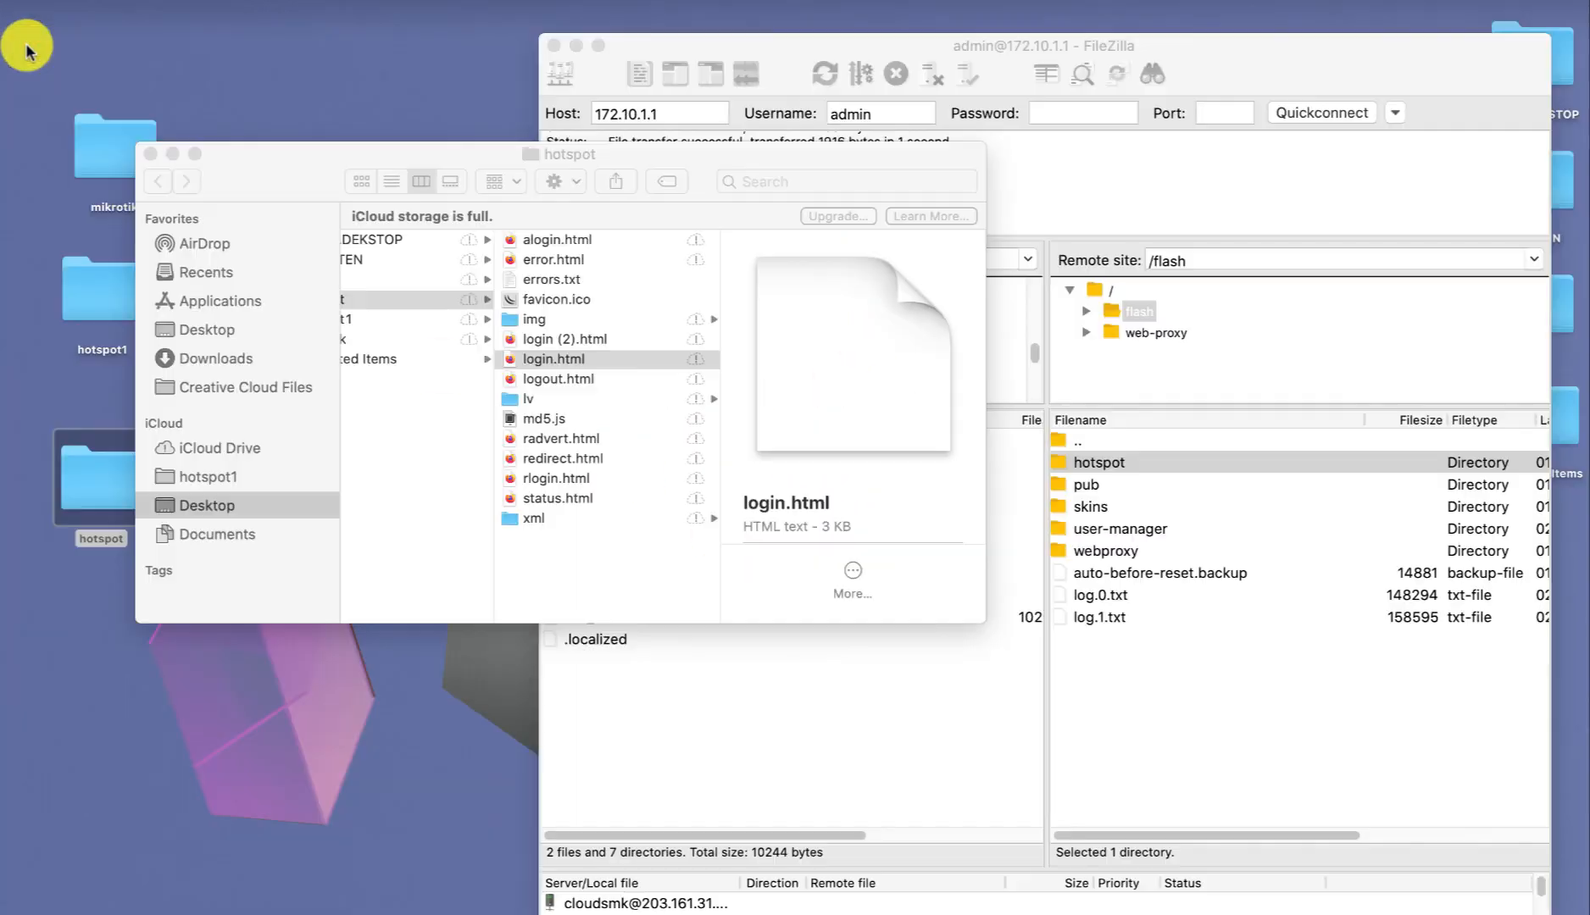
right_click(536, 364)
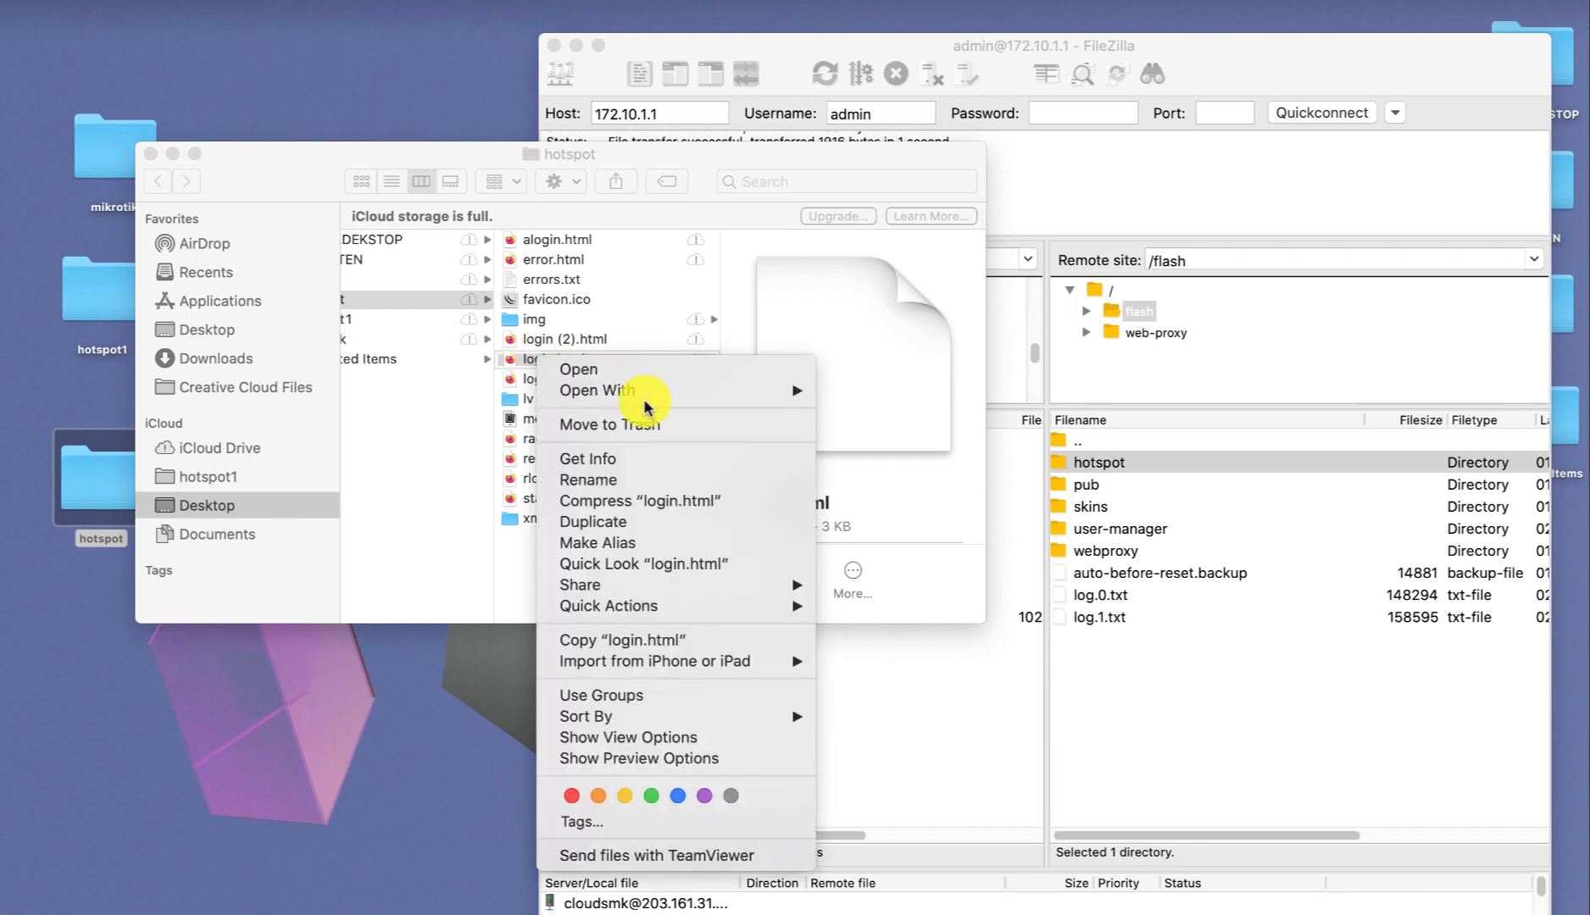
mouse_move(731, 391)
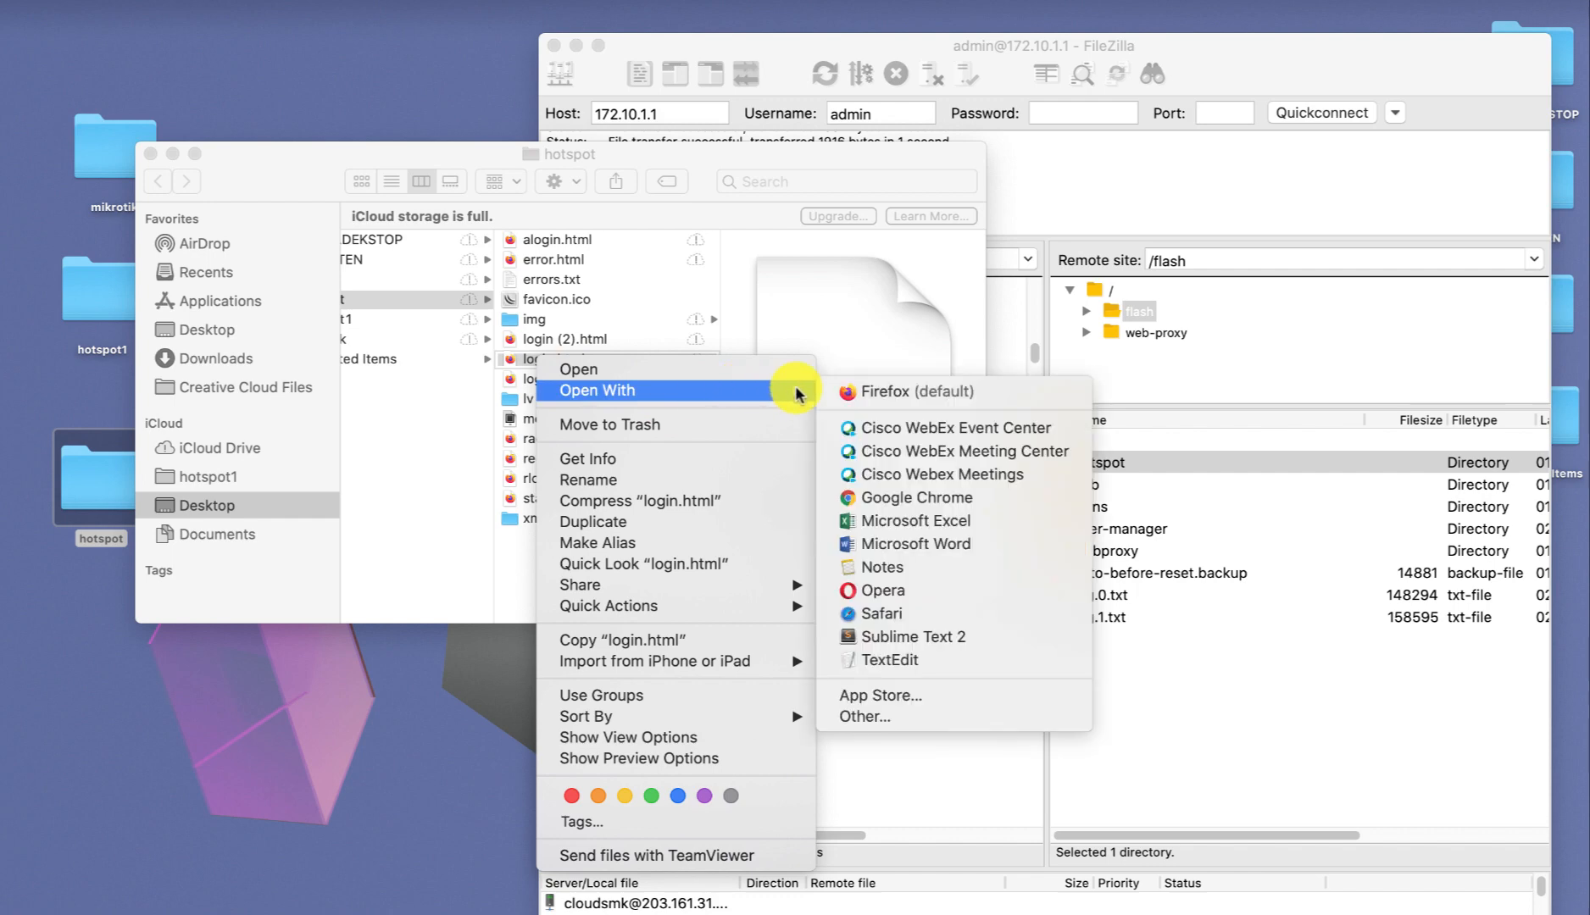
click(913, 636)
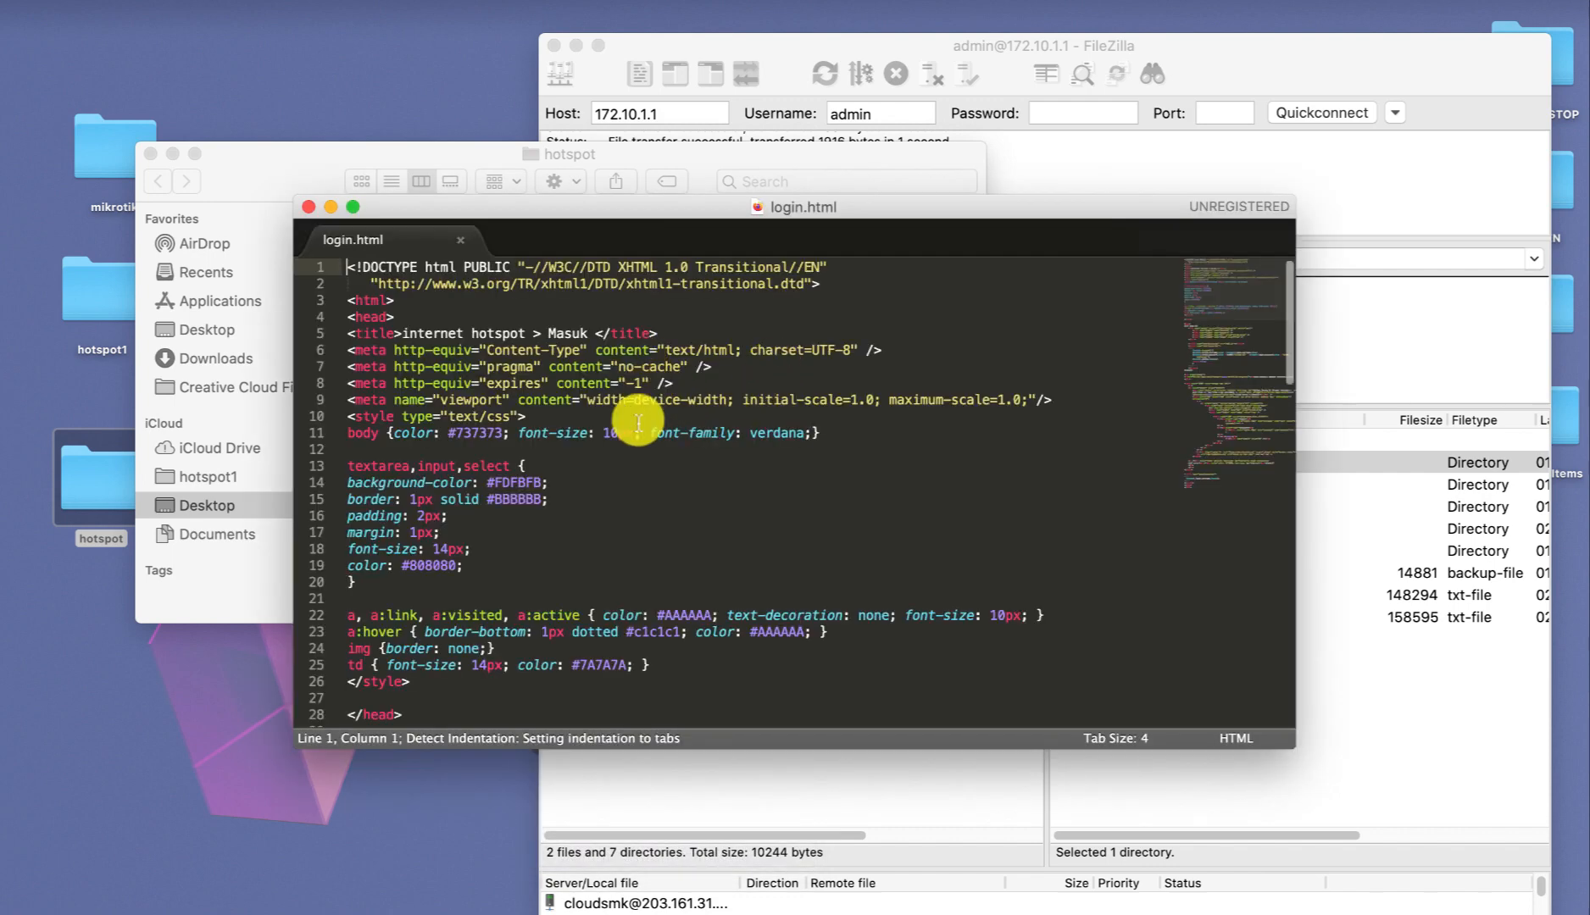
scroll(639, 418, down, 5)
scroll(639, 419, down, 8)
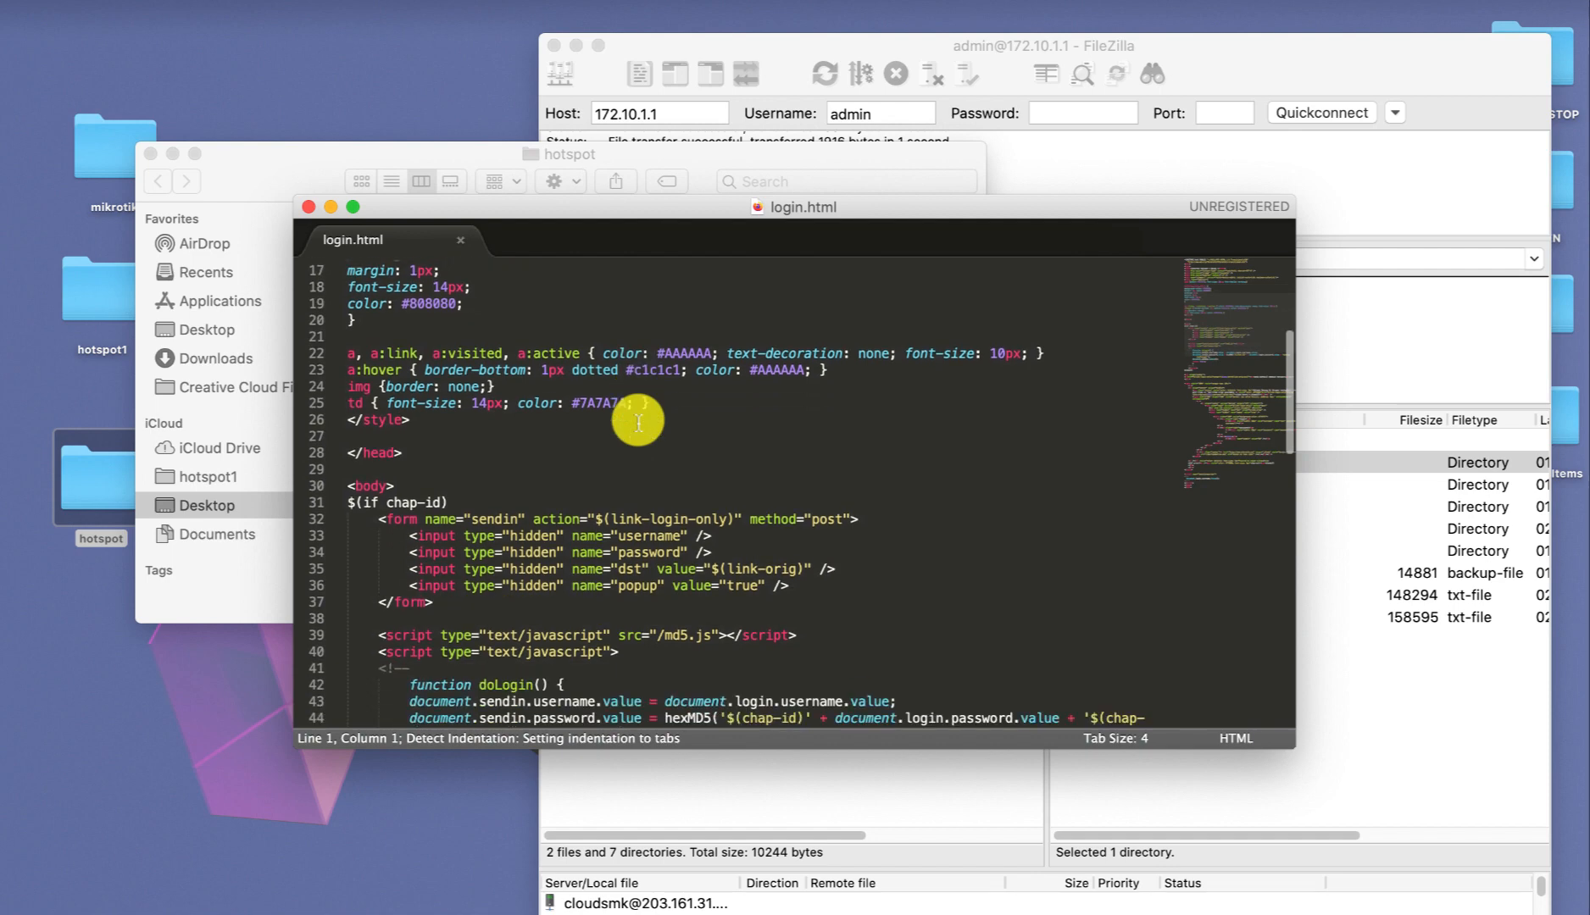
scroll(639, 419, down, 4)
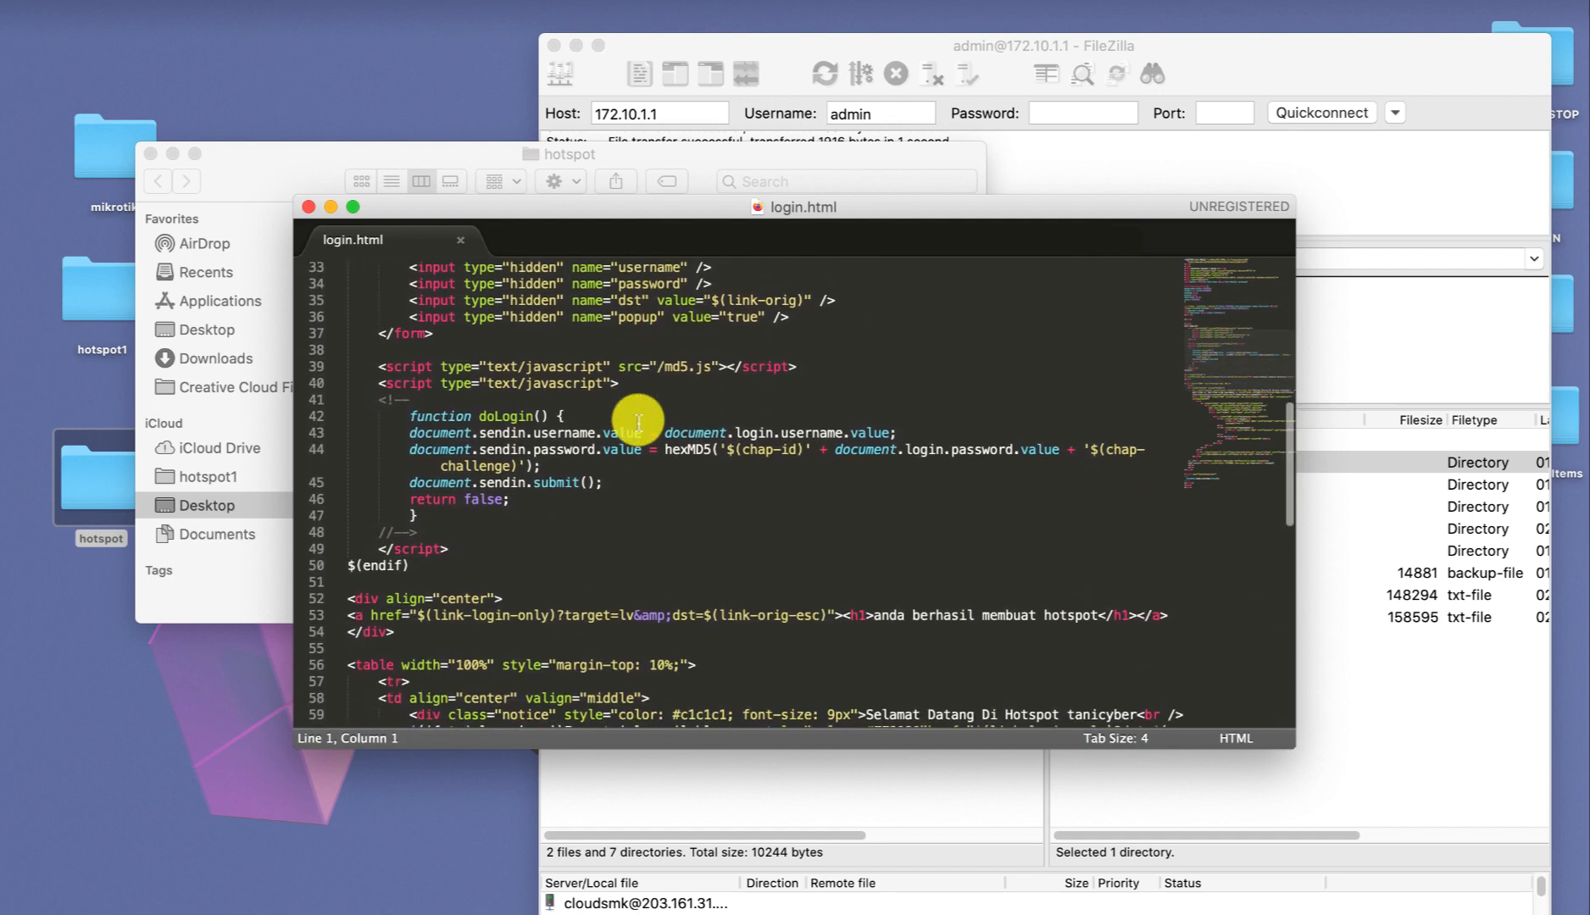
scroll(639, 418, down, 3)
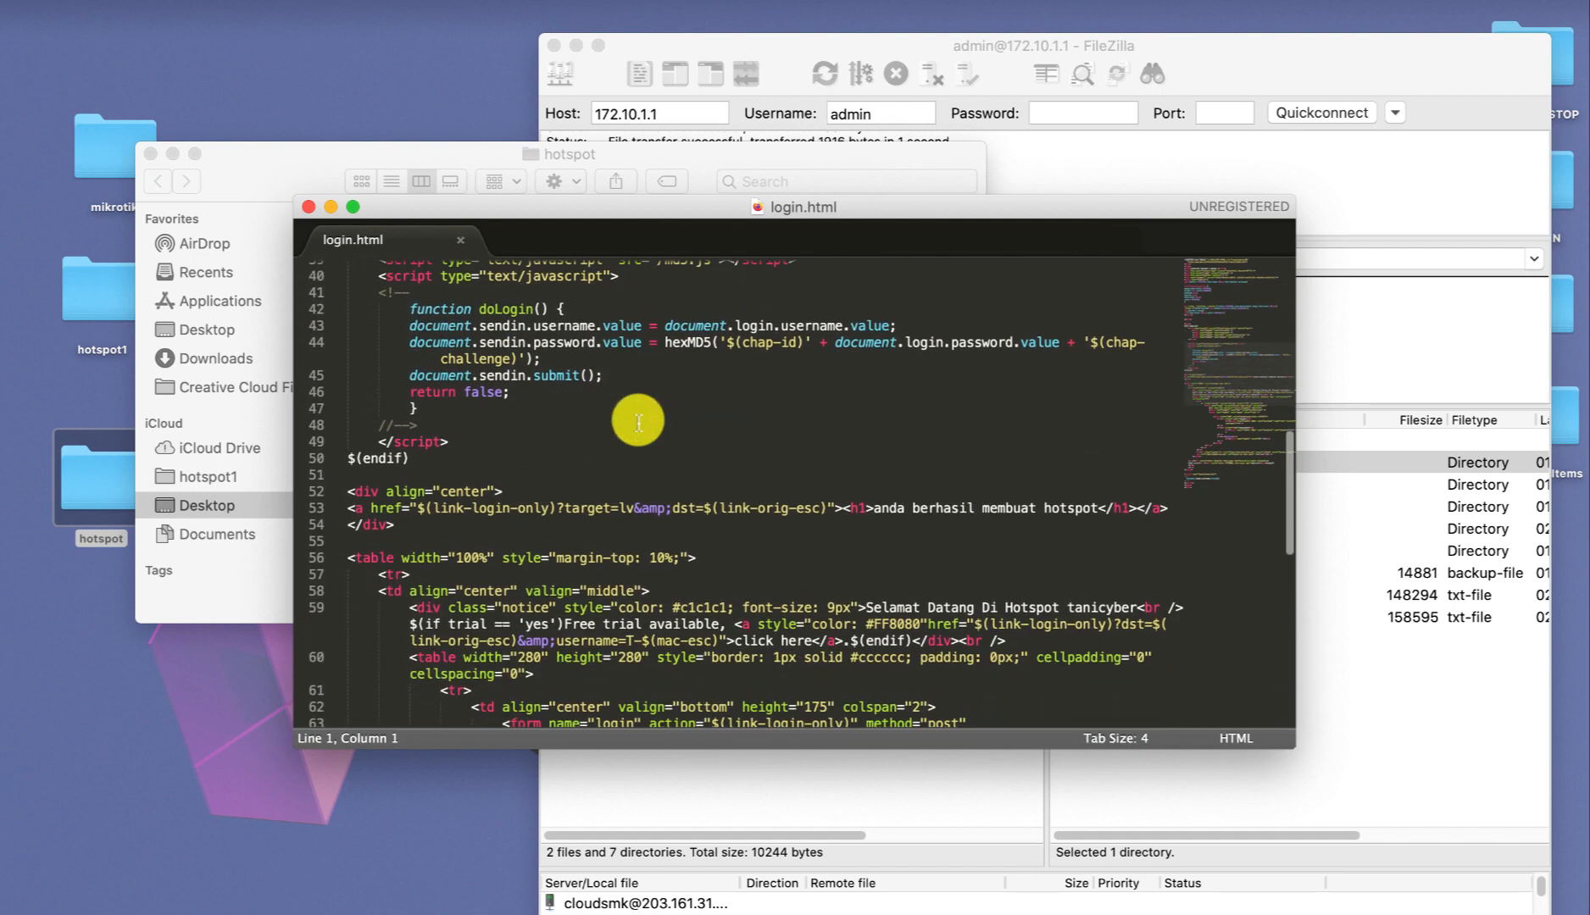
drag(873, 508, 1096, 507)
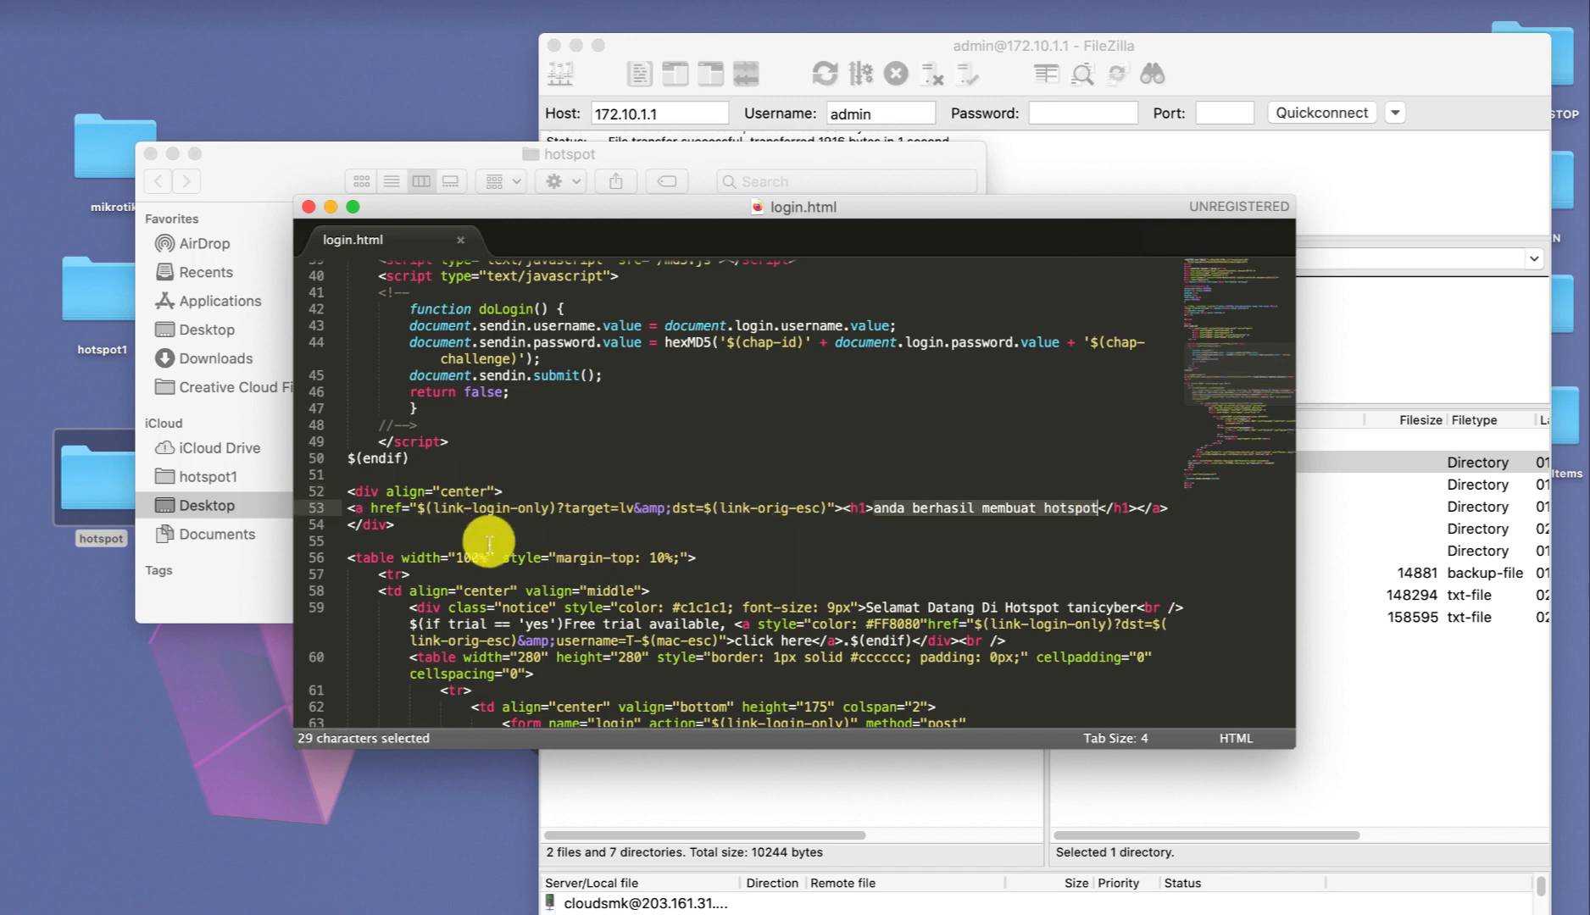
click(308, 208)
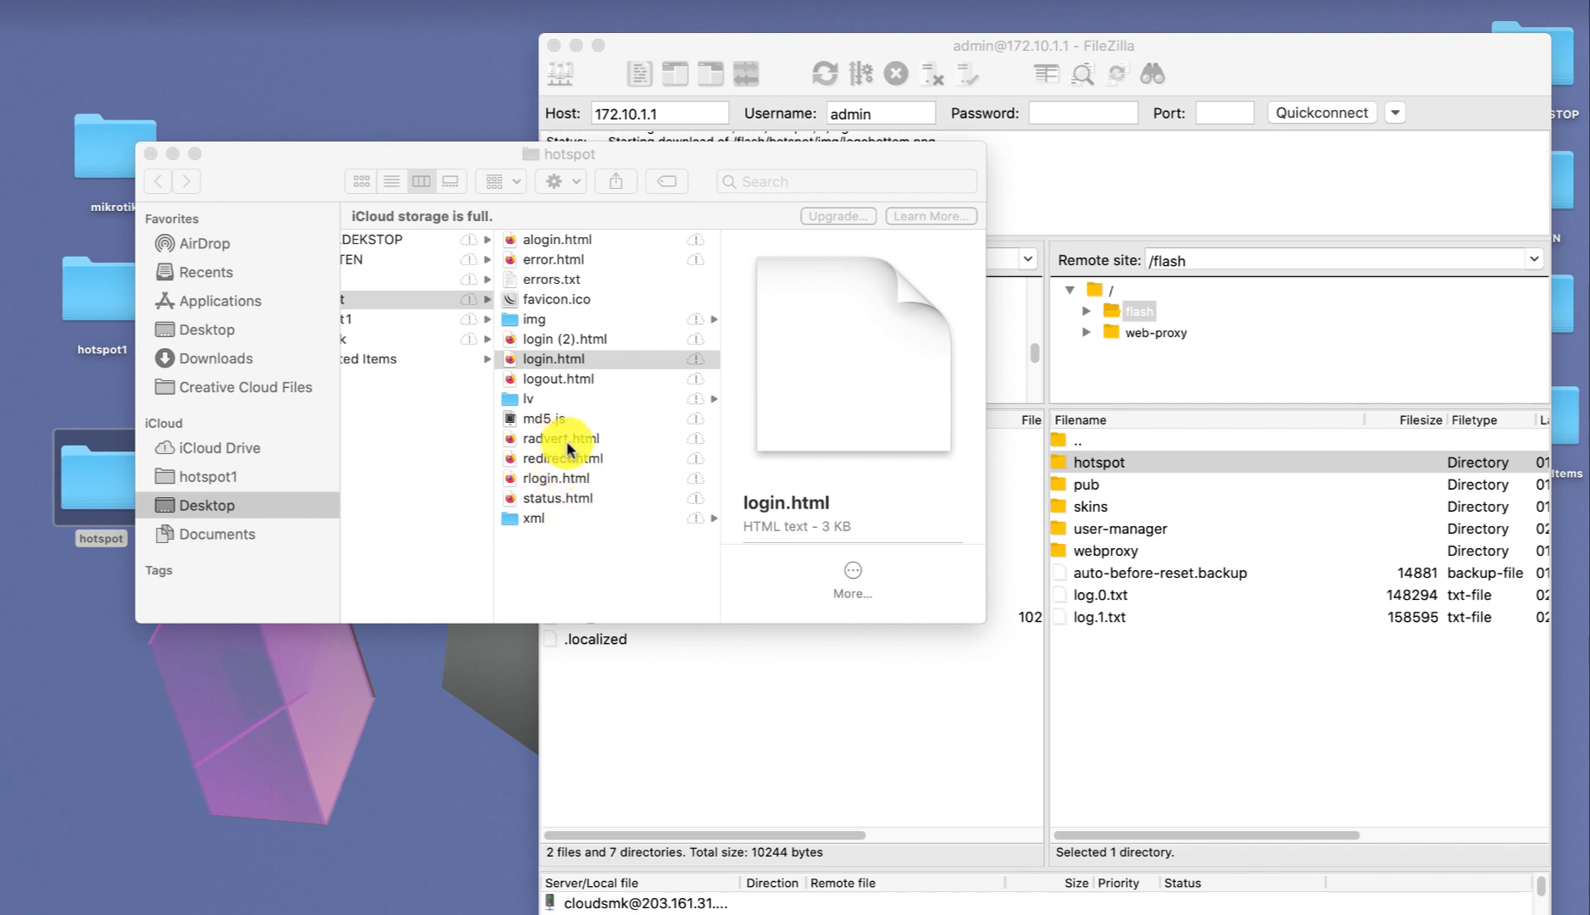
Close the Finder and FileZilla windows.
scroll(530, 318, left, 3)
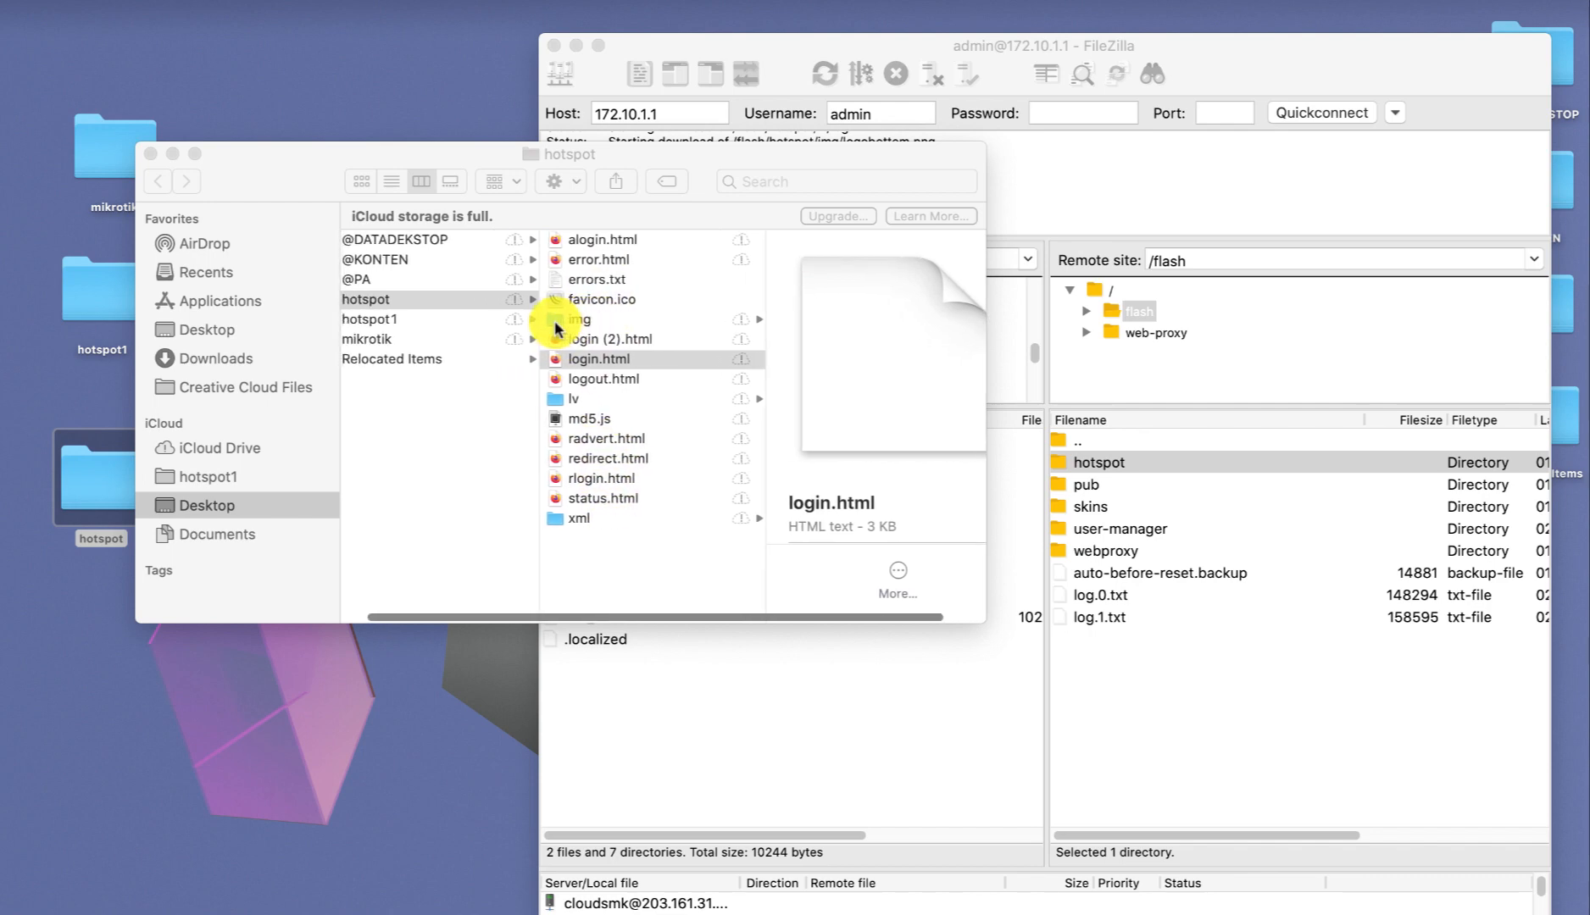
click(152, 154)
click(552, 44)
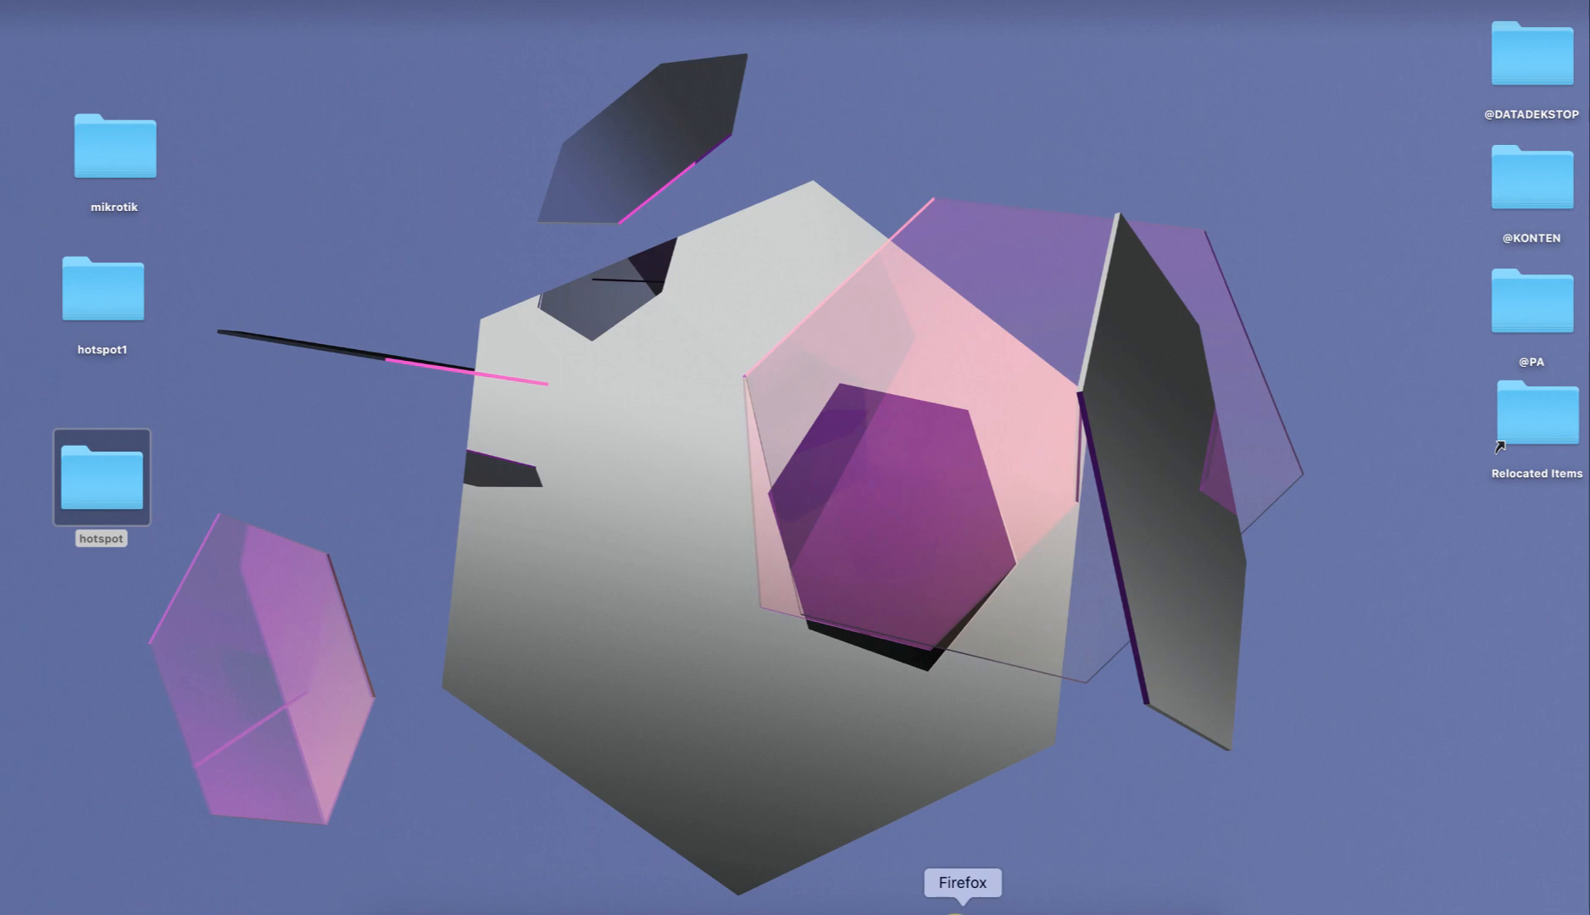
In Firefox, Google search for 'login page mikrotik'.
click(955, 910)
click(577, 87)
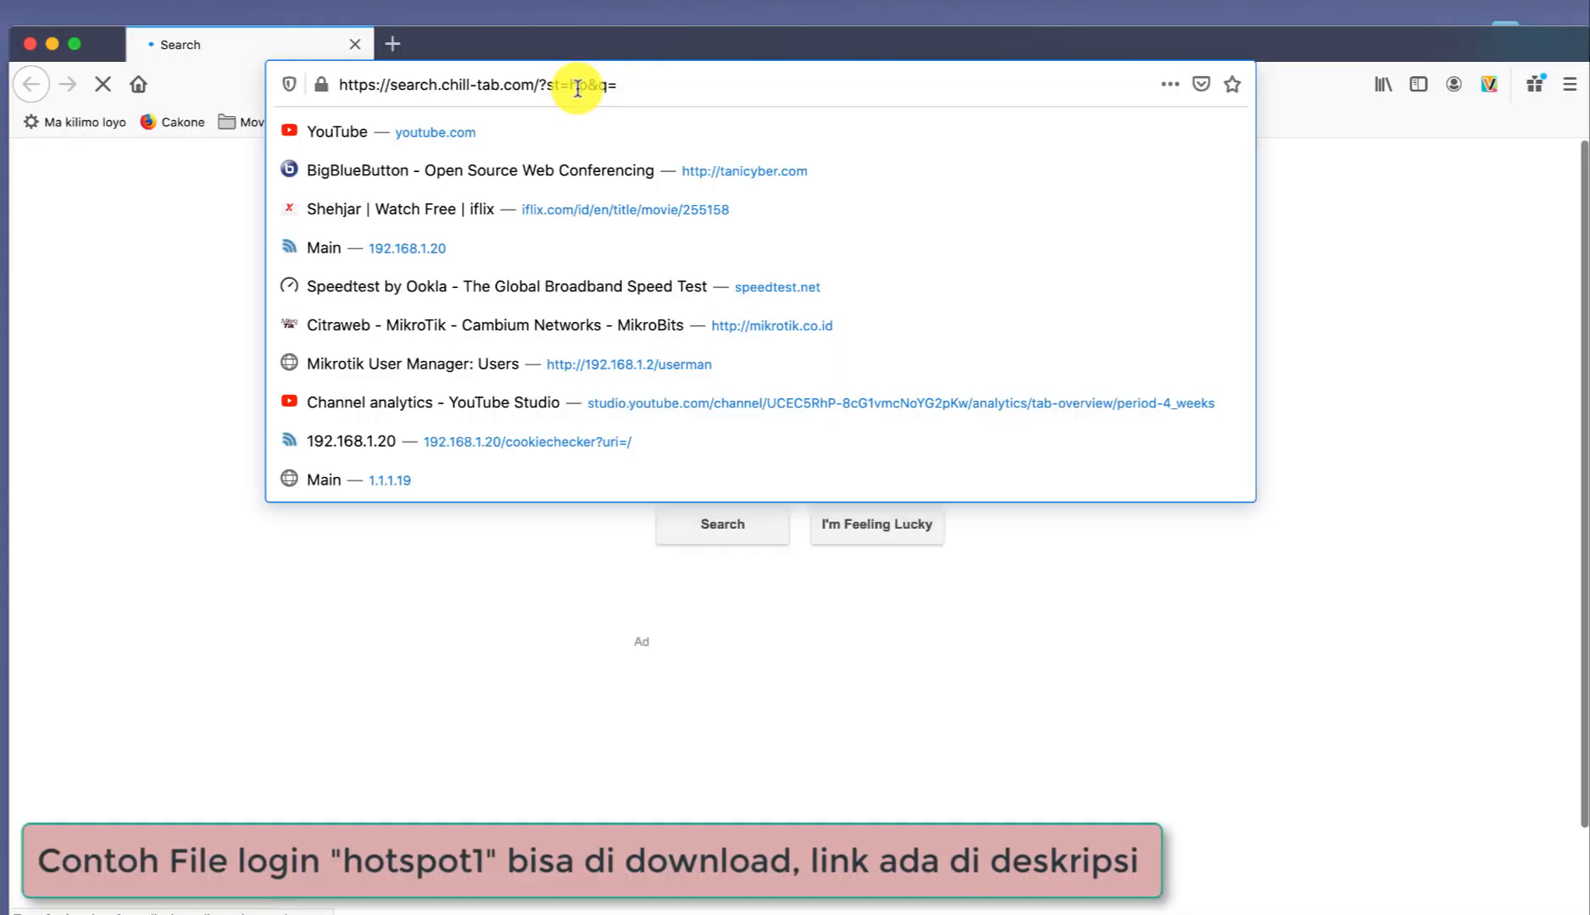
click(355, 46)
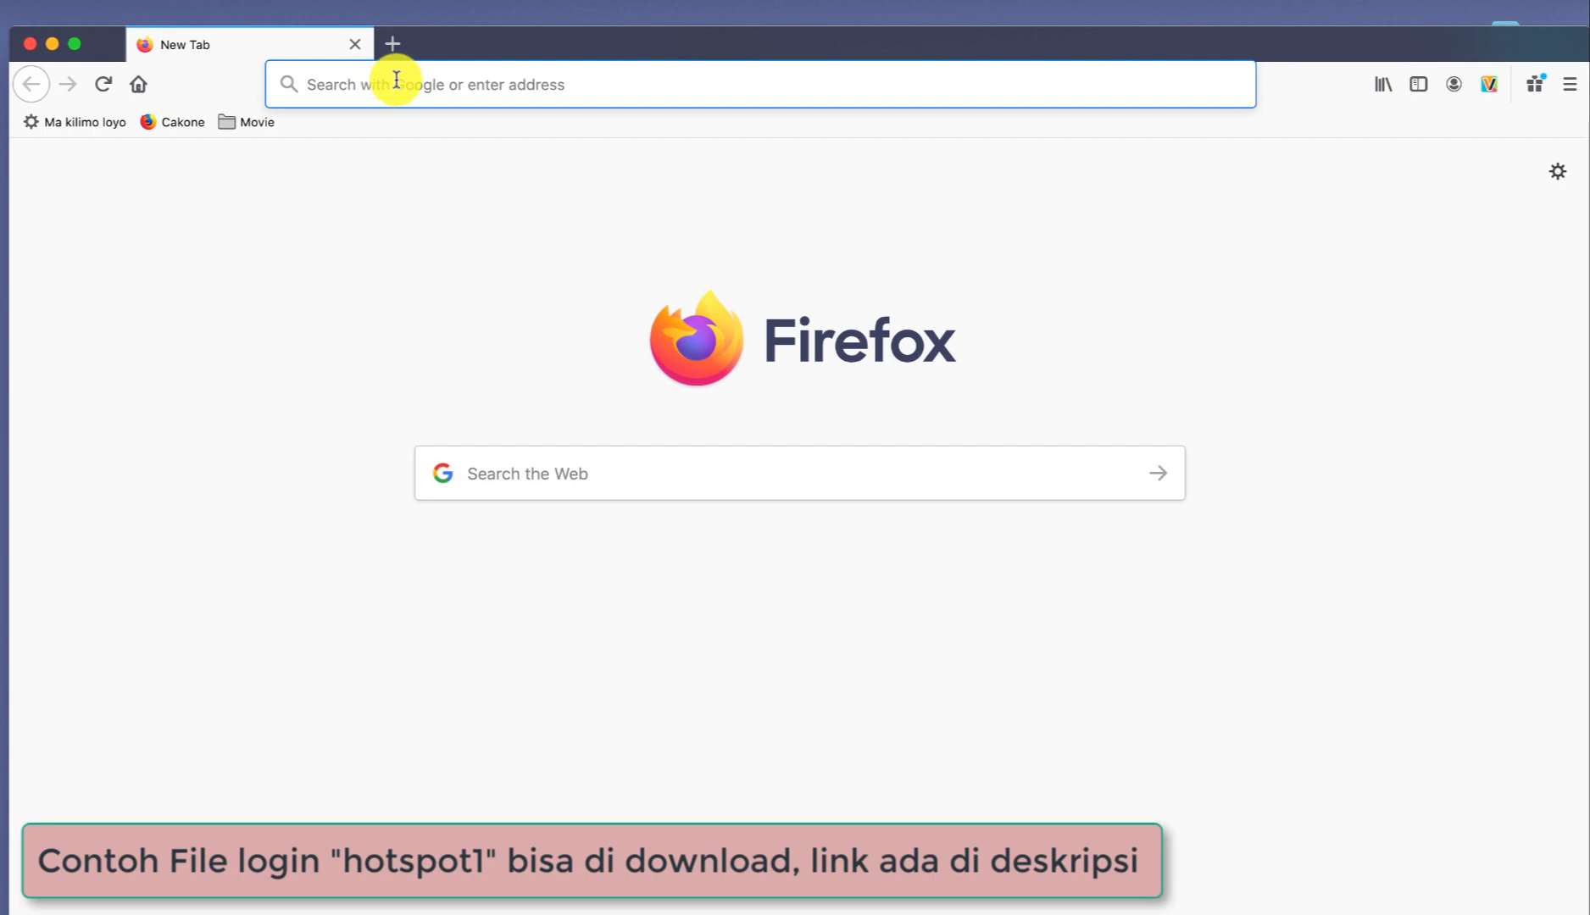
text(login page )
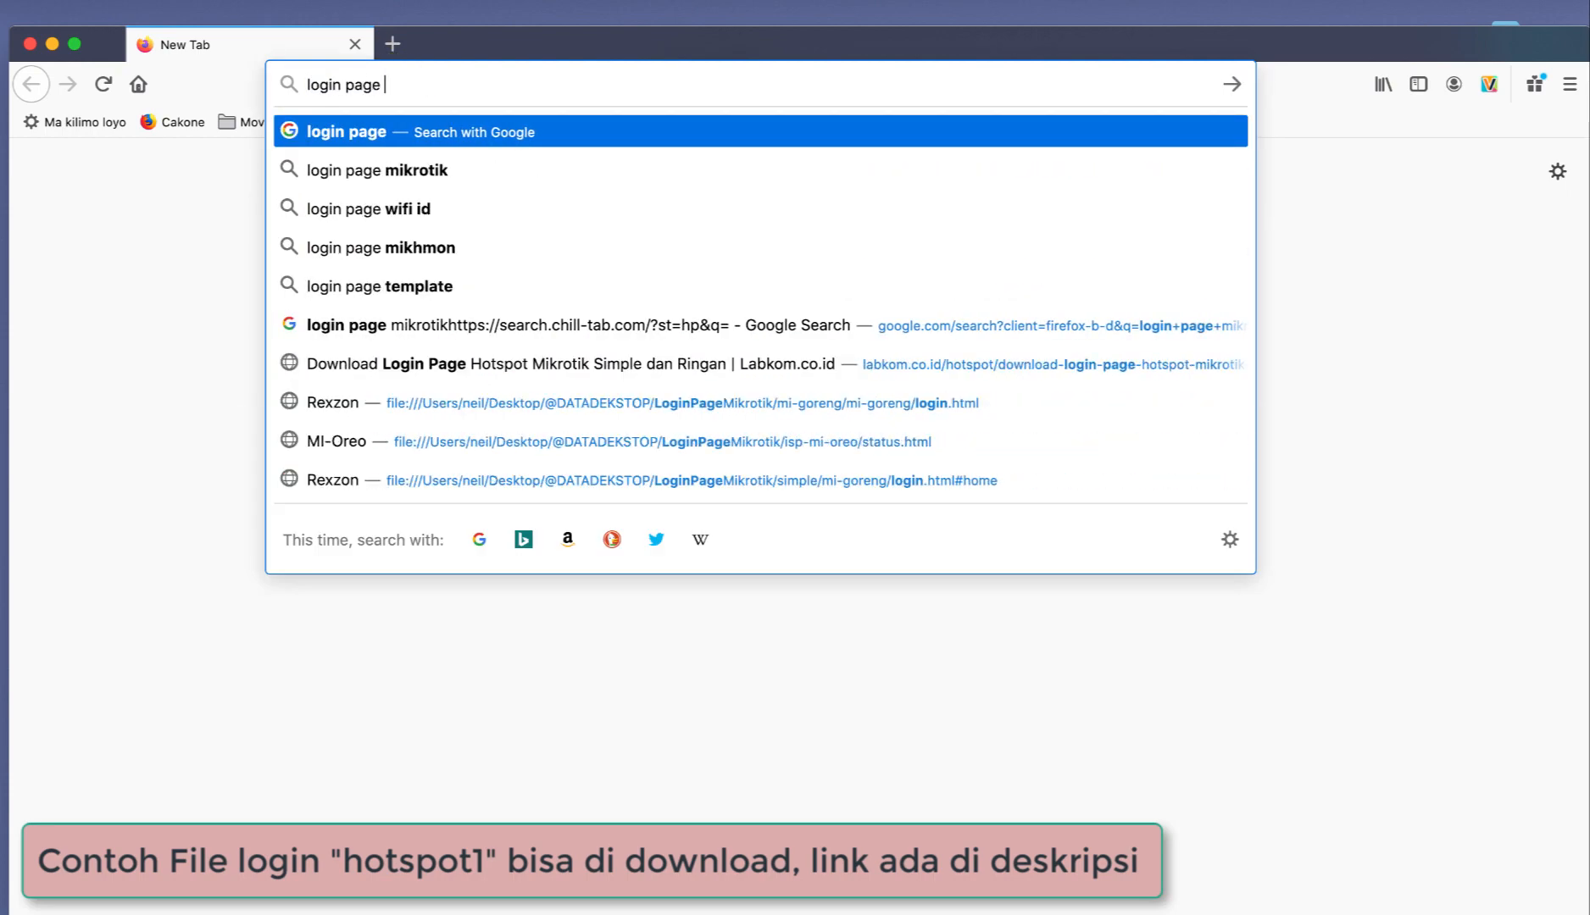
text(mikrotik)
key(Return)
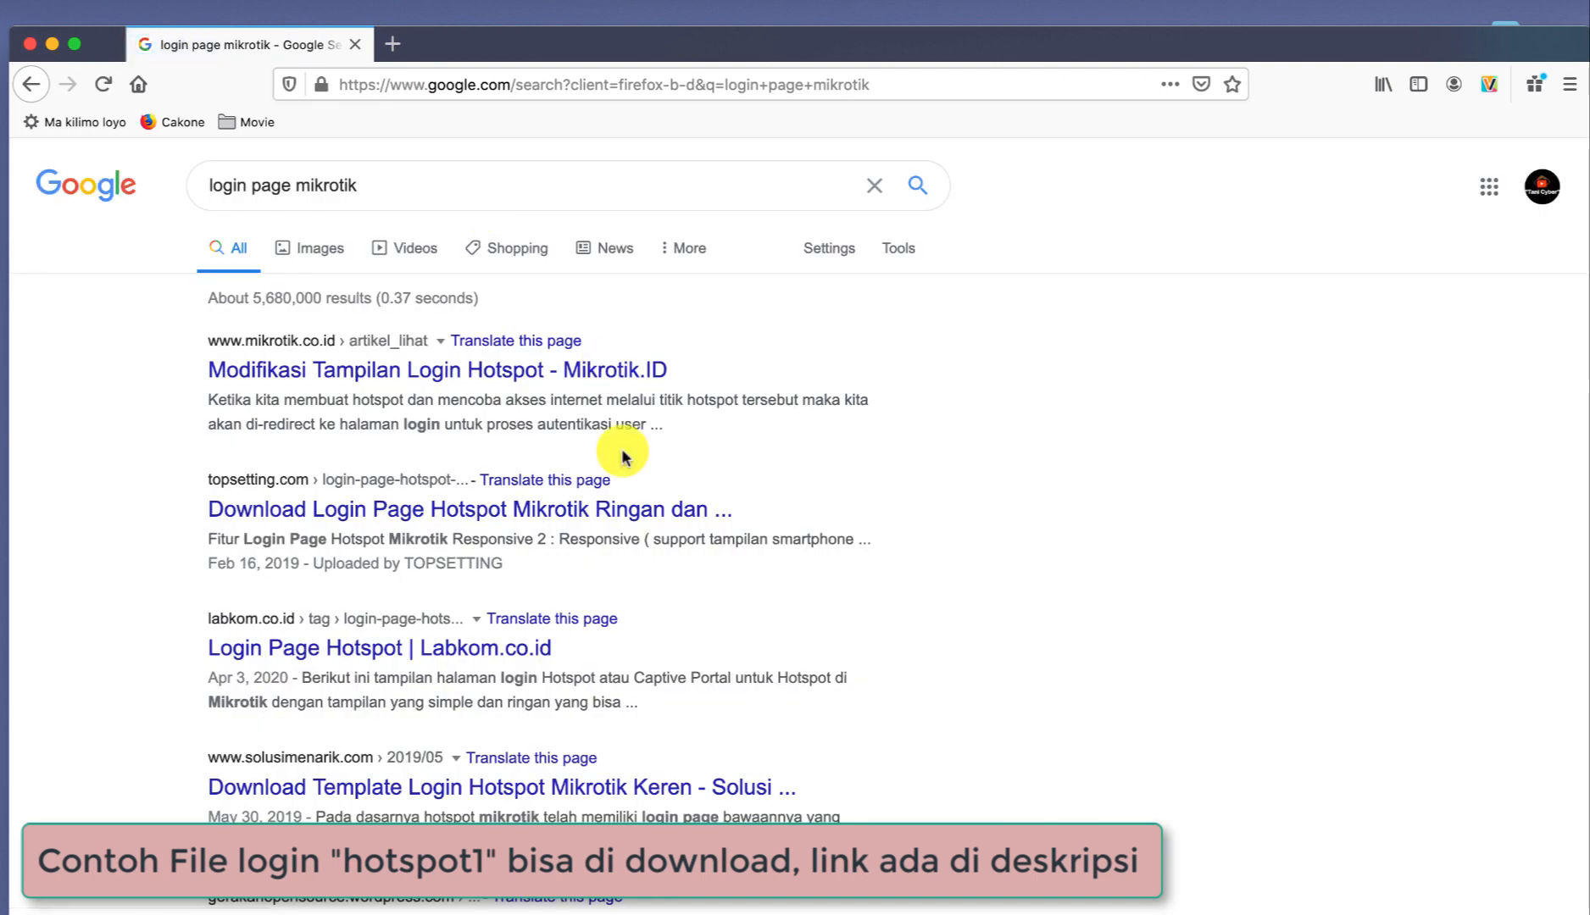
Browse the image results for MikroTik login page designs, then quit Firefox.
scroll(585, 542, down, 3)
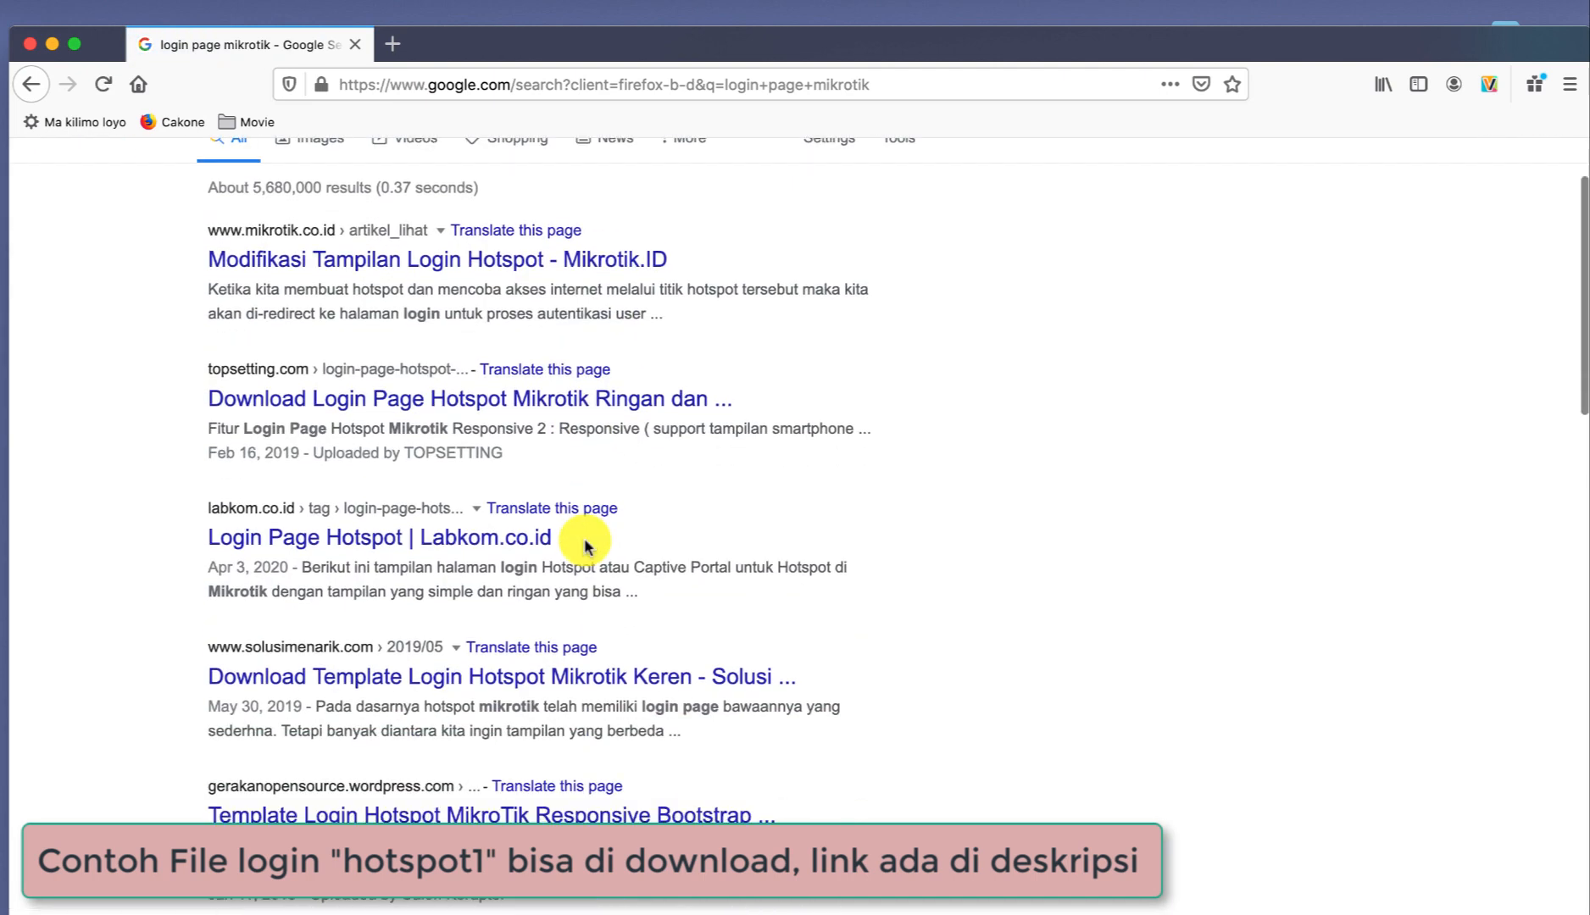
scroll(585, 542, up, 3)
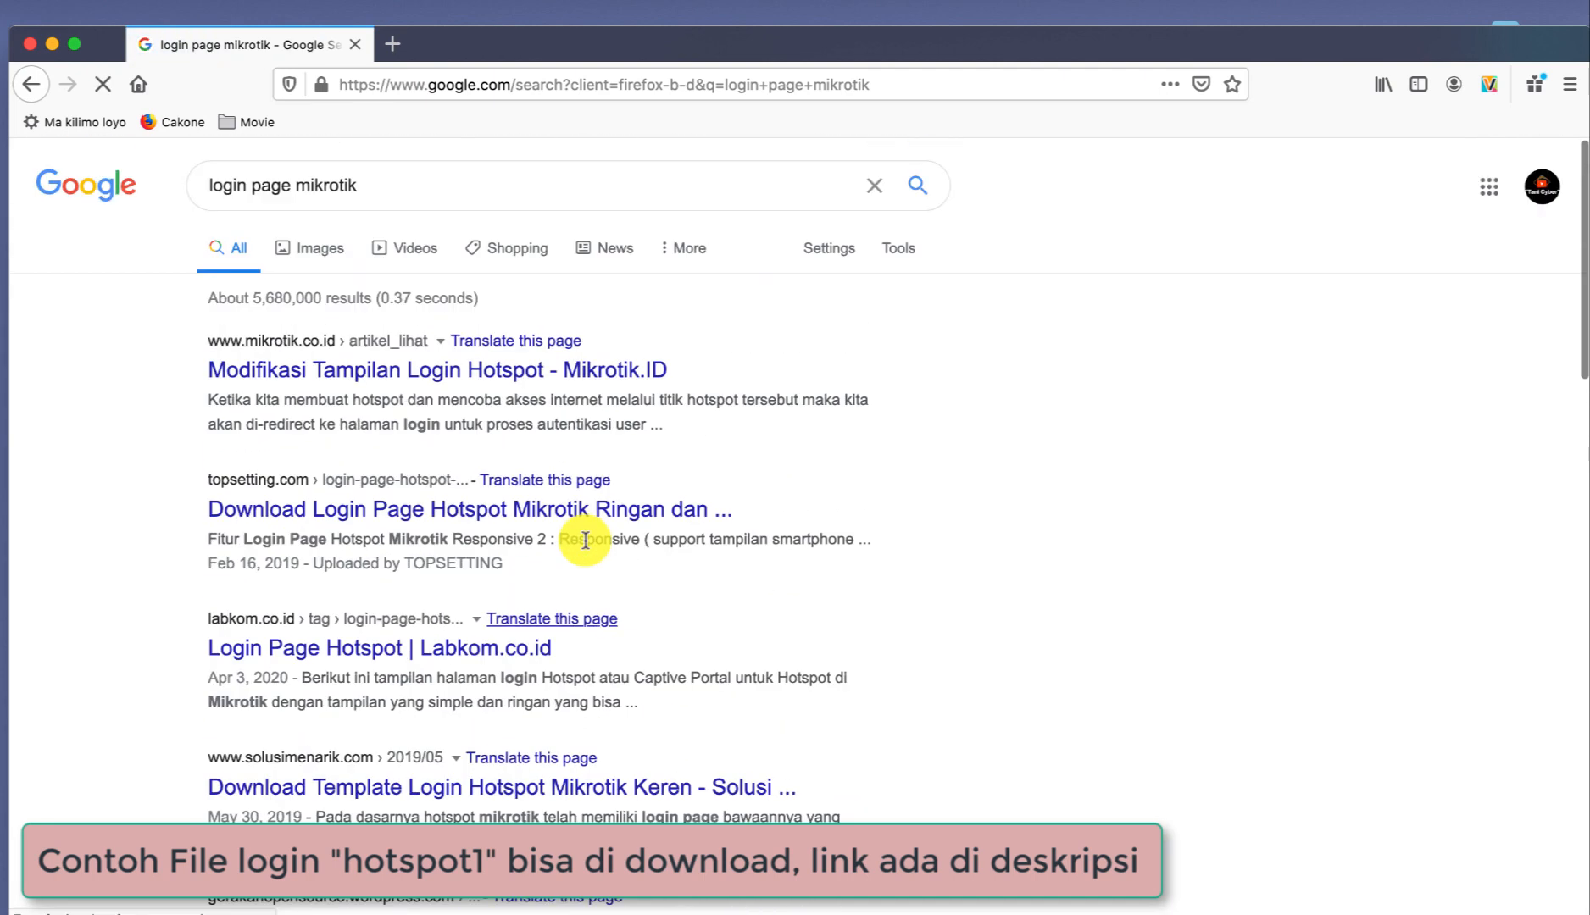
click(322, 249)
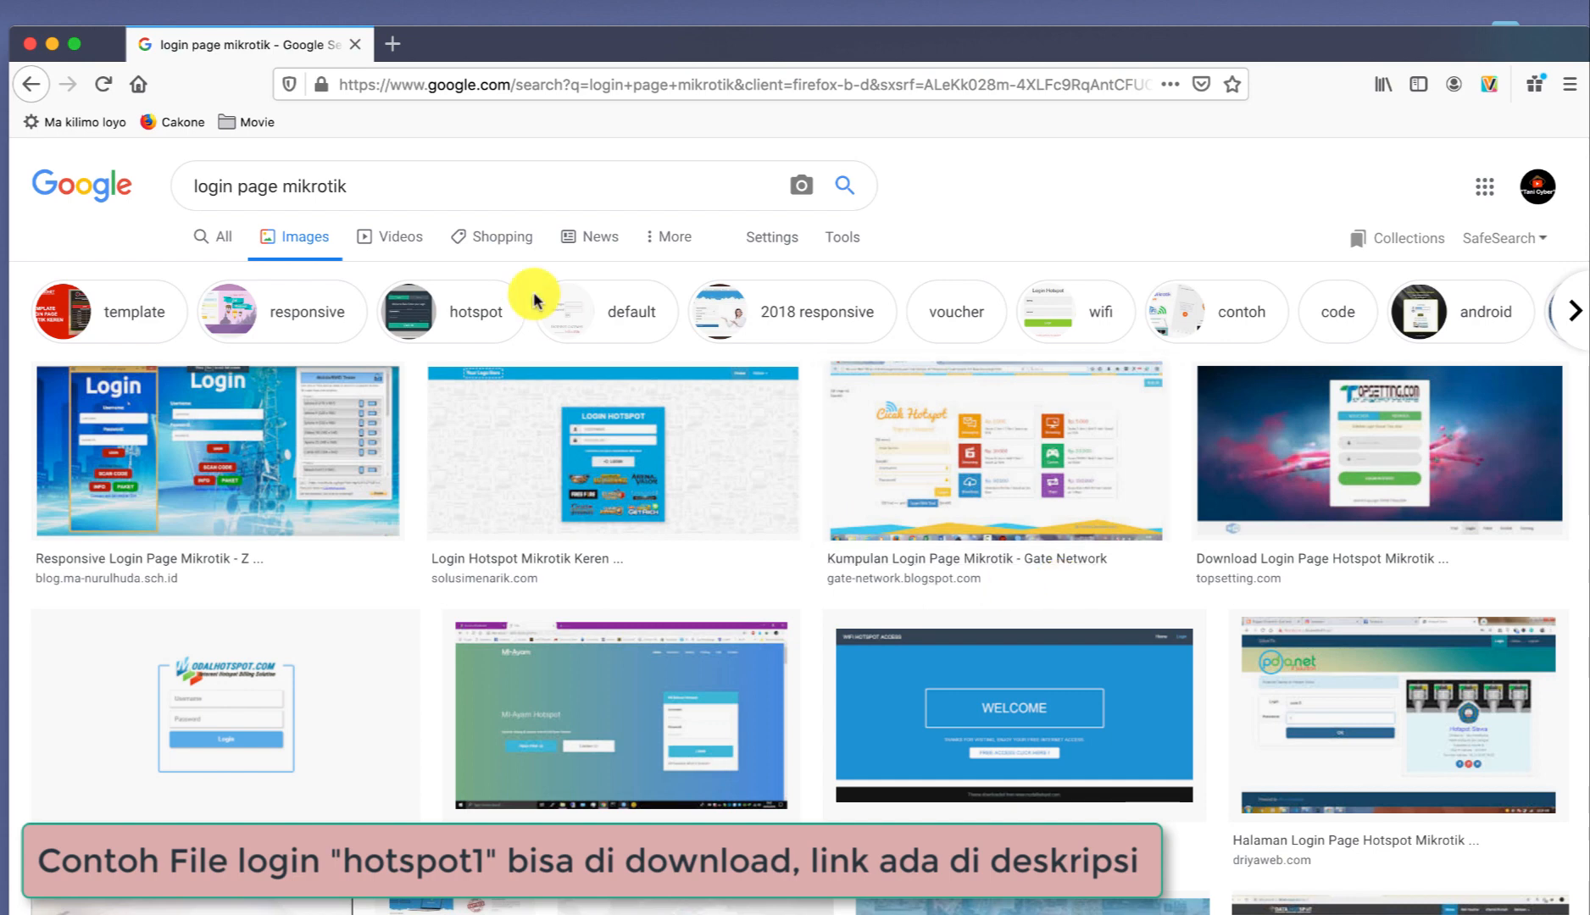
click(29, 44)
click(420, 246)
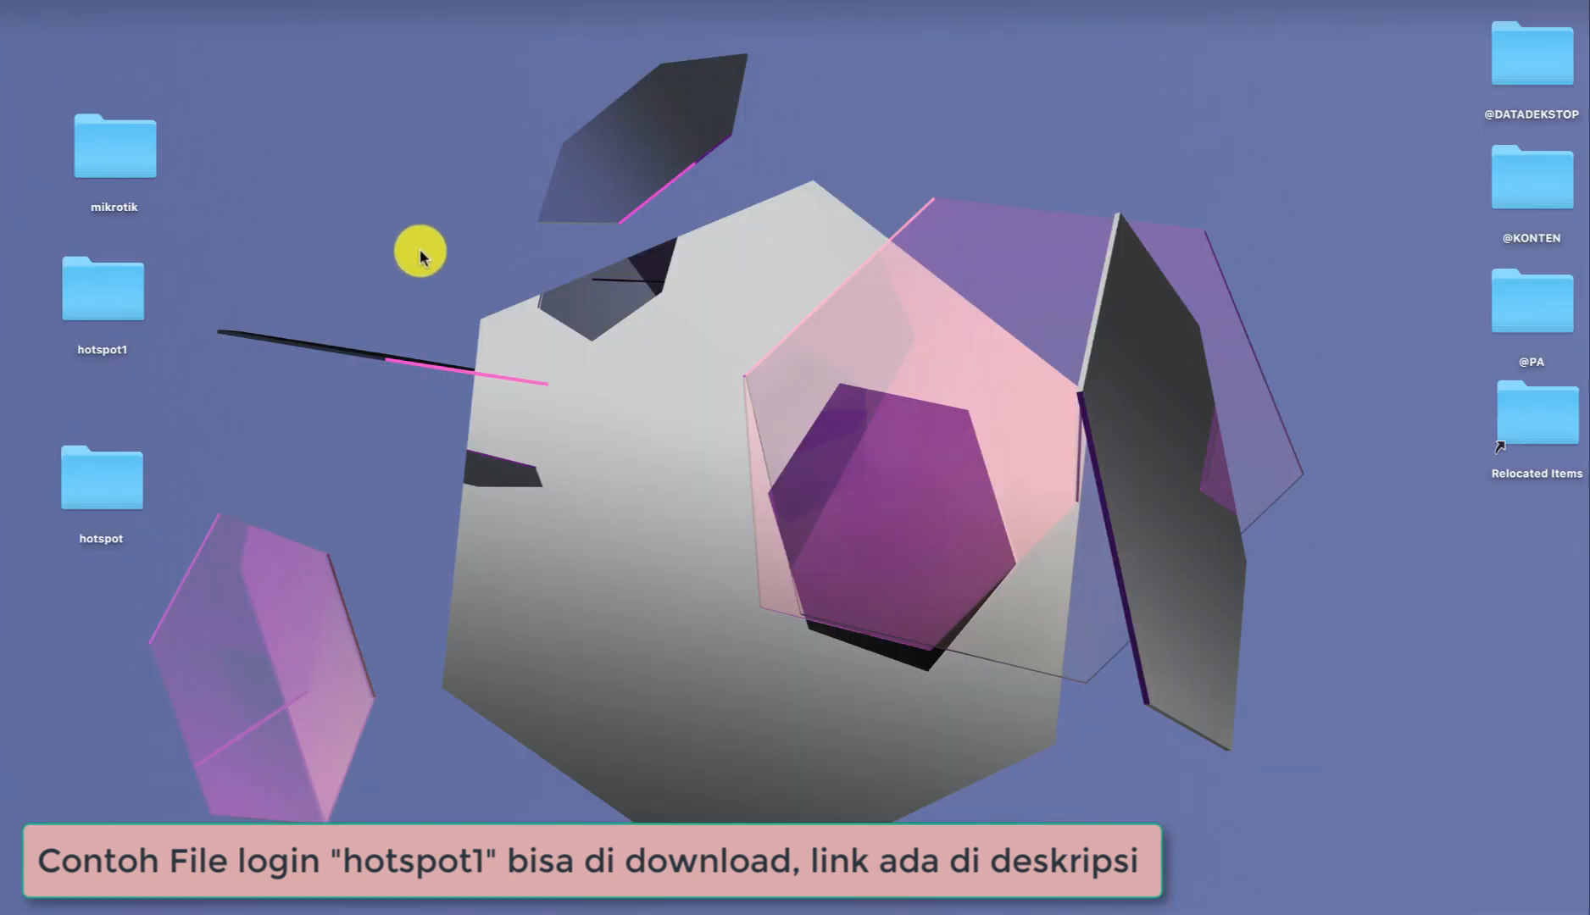
click(104, 303)
double_click(103, 303)
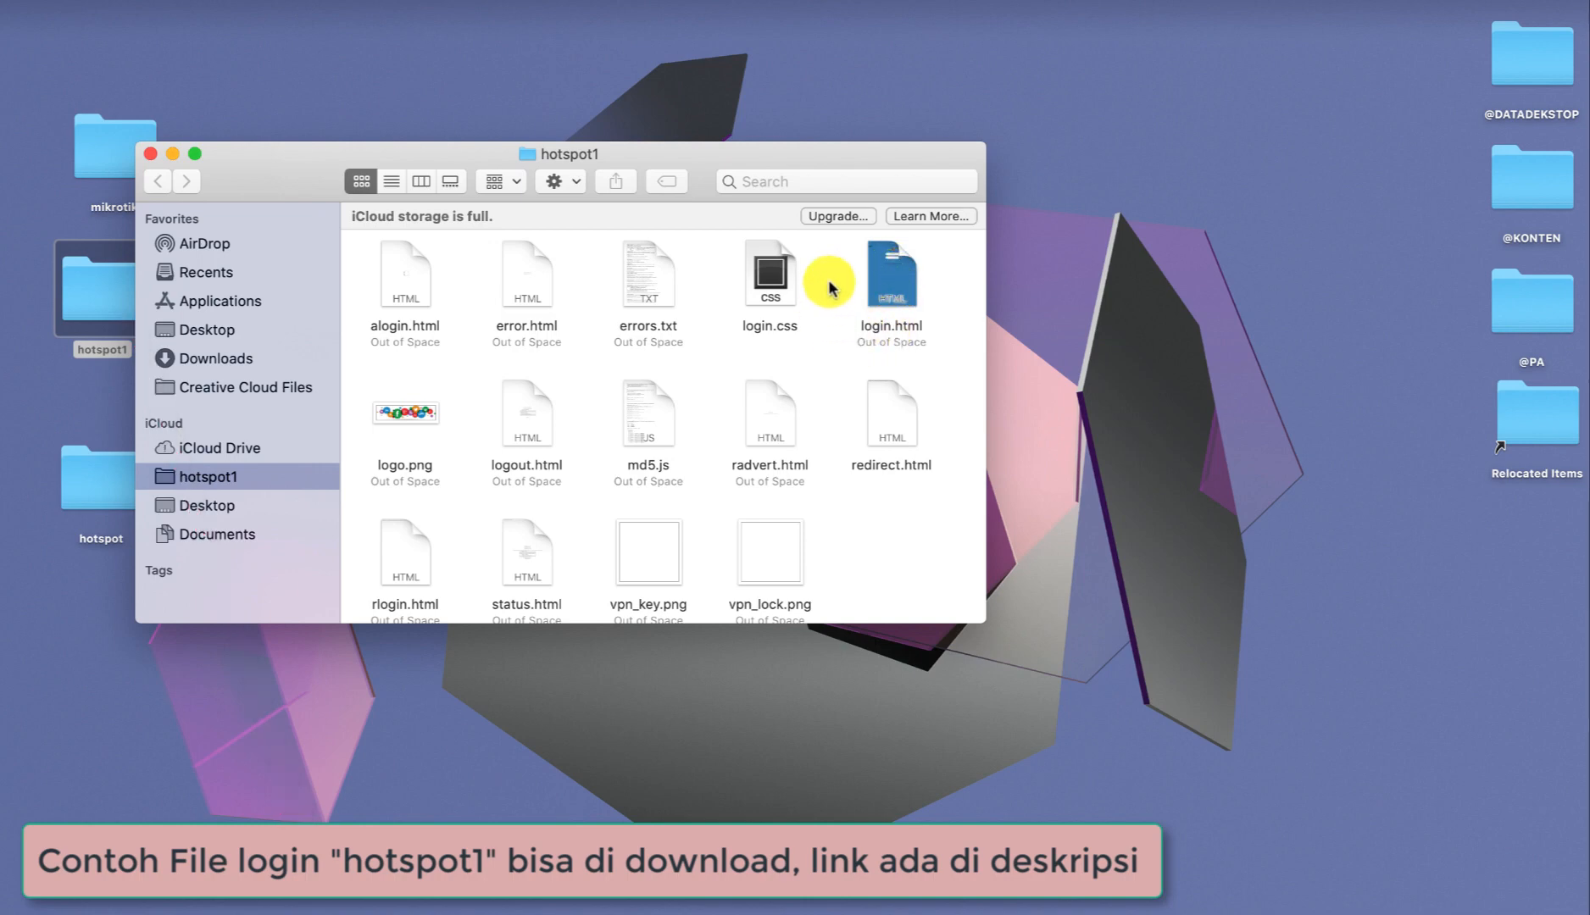
double_click(897, 293)
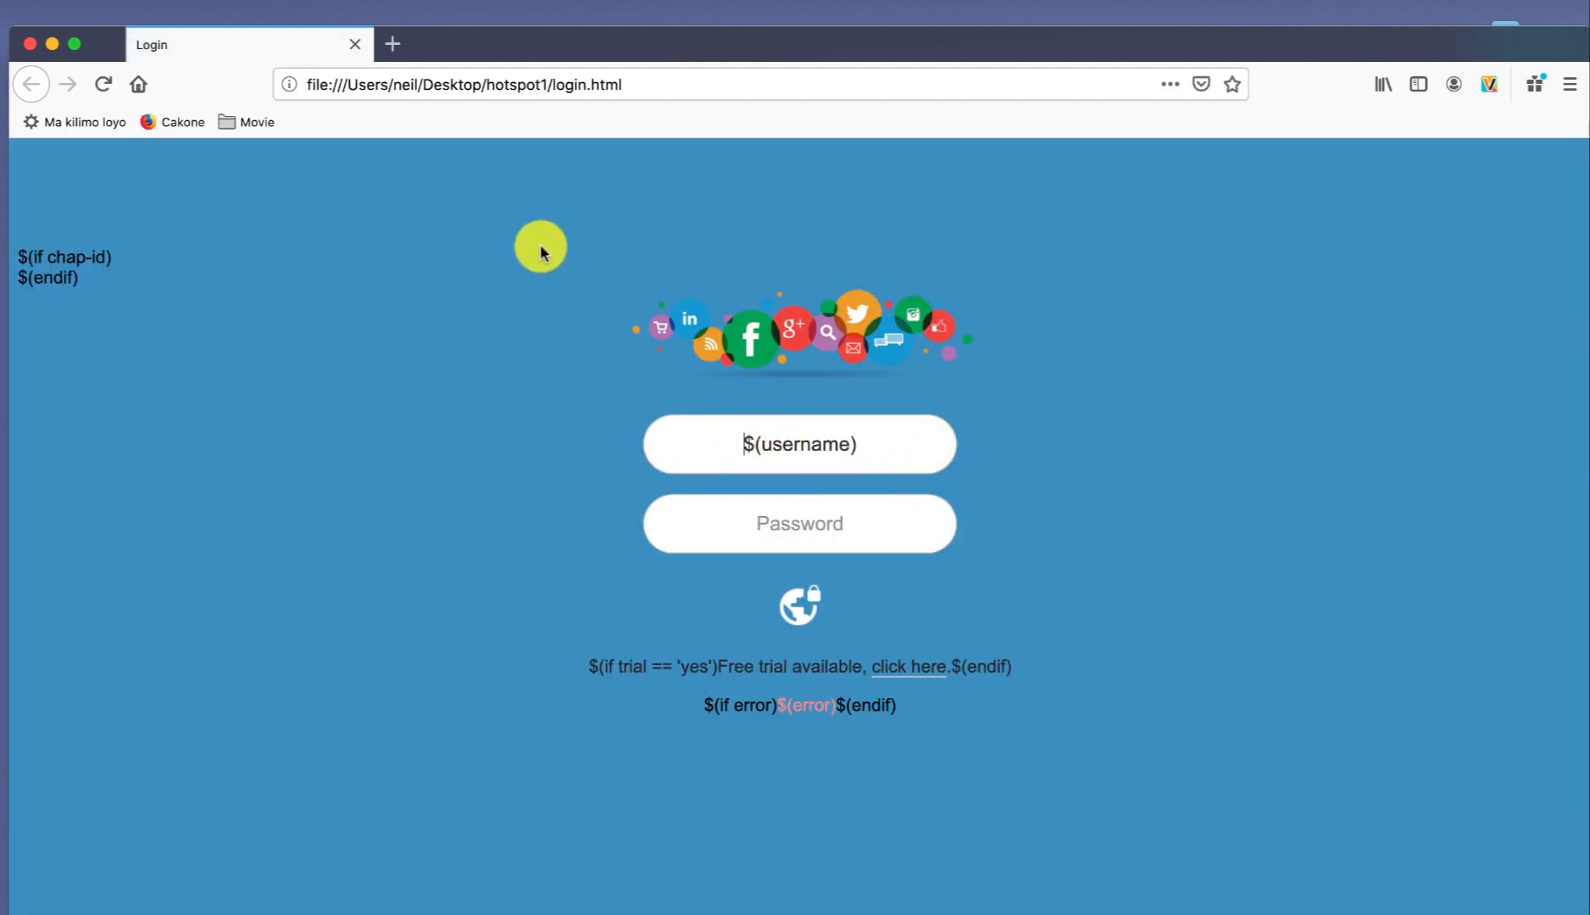
click(29, 44)
click(151, 153)
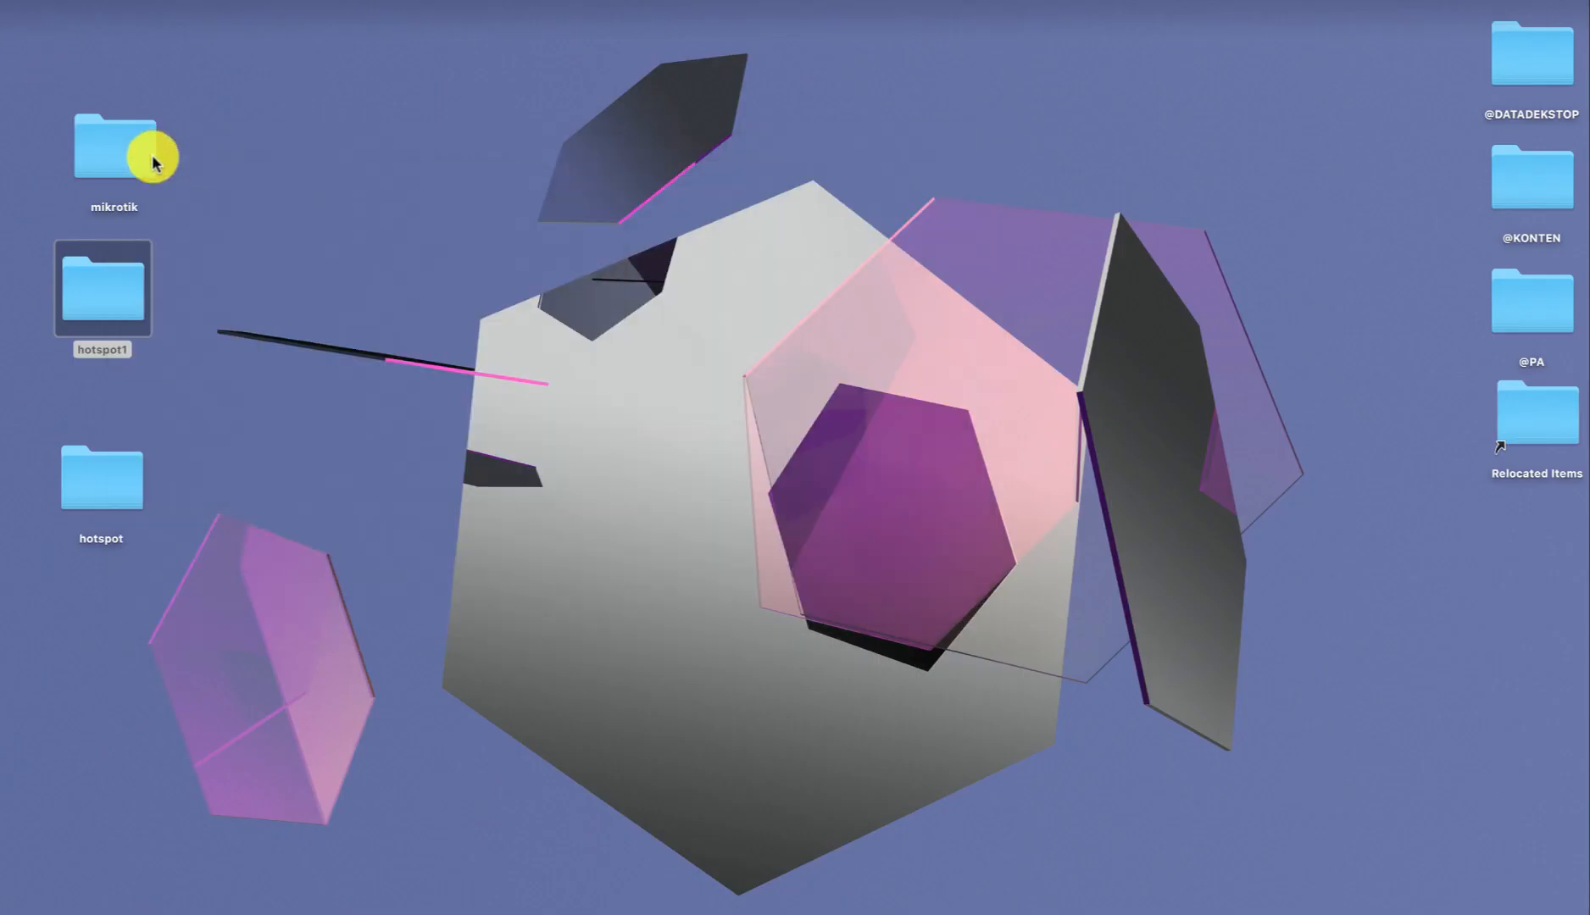
Launch FileZilla from the Downloads folder.
click(109, 483)
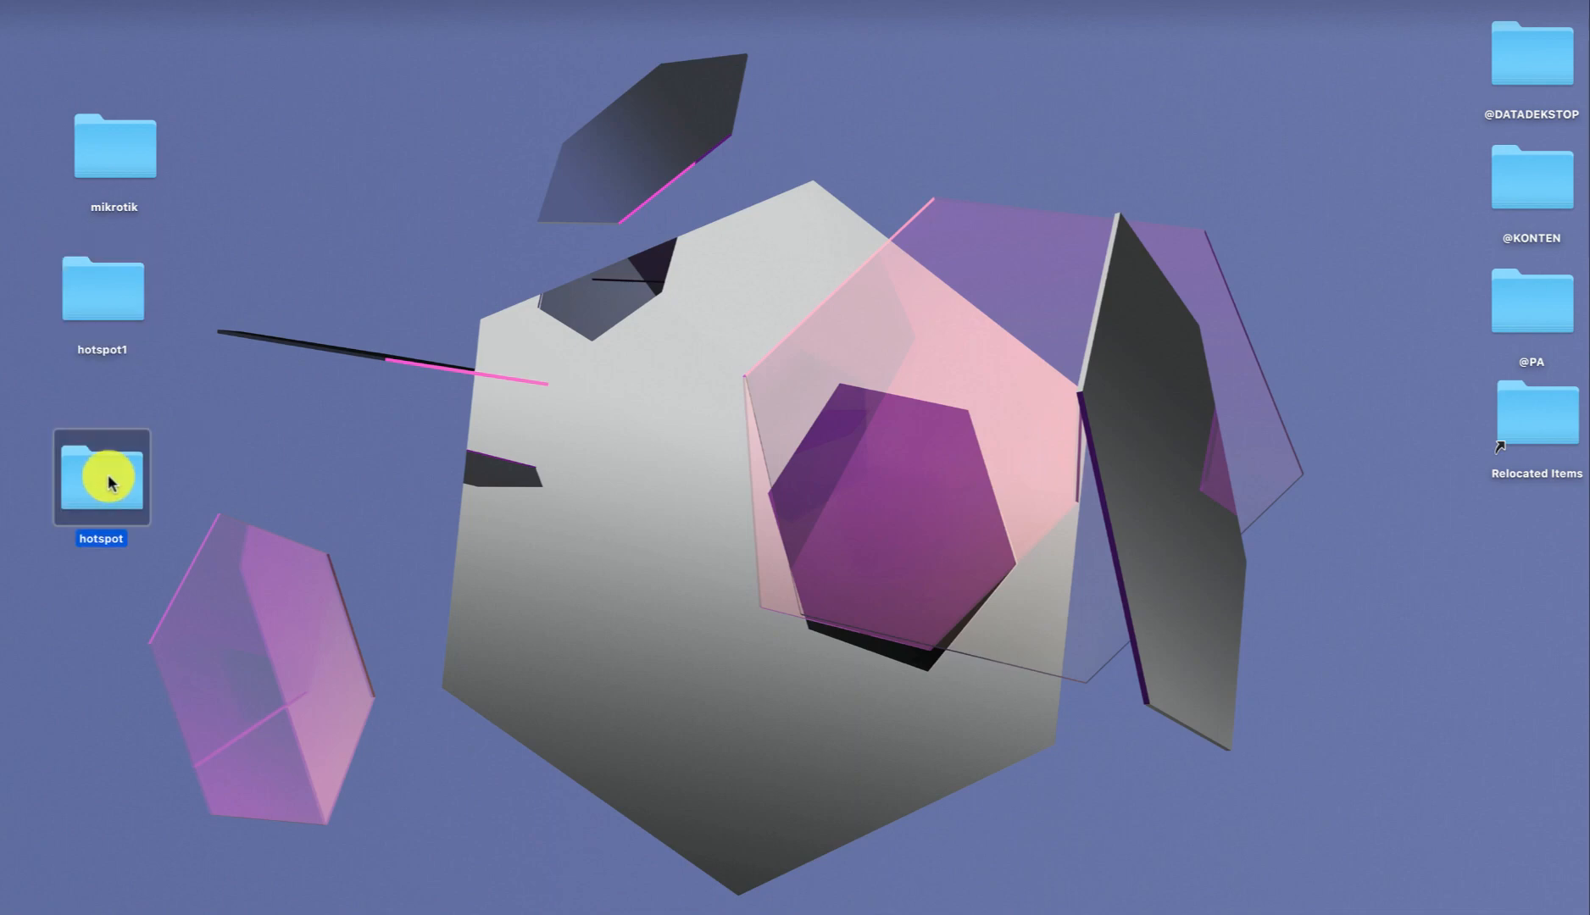
click(104, 285)
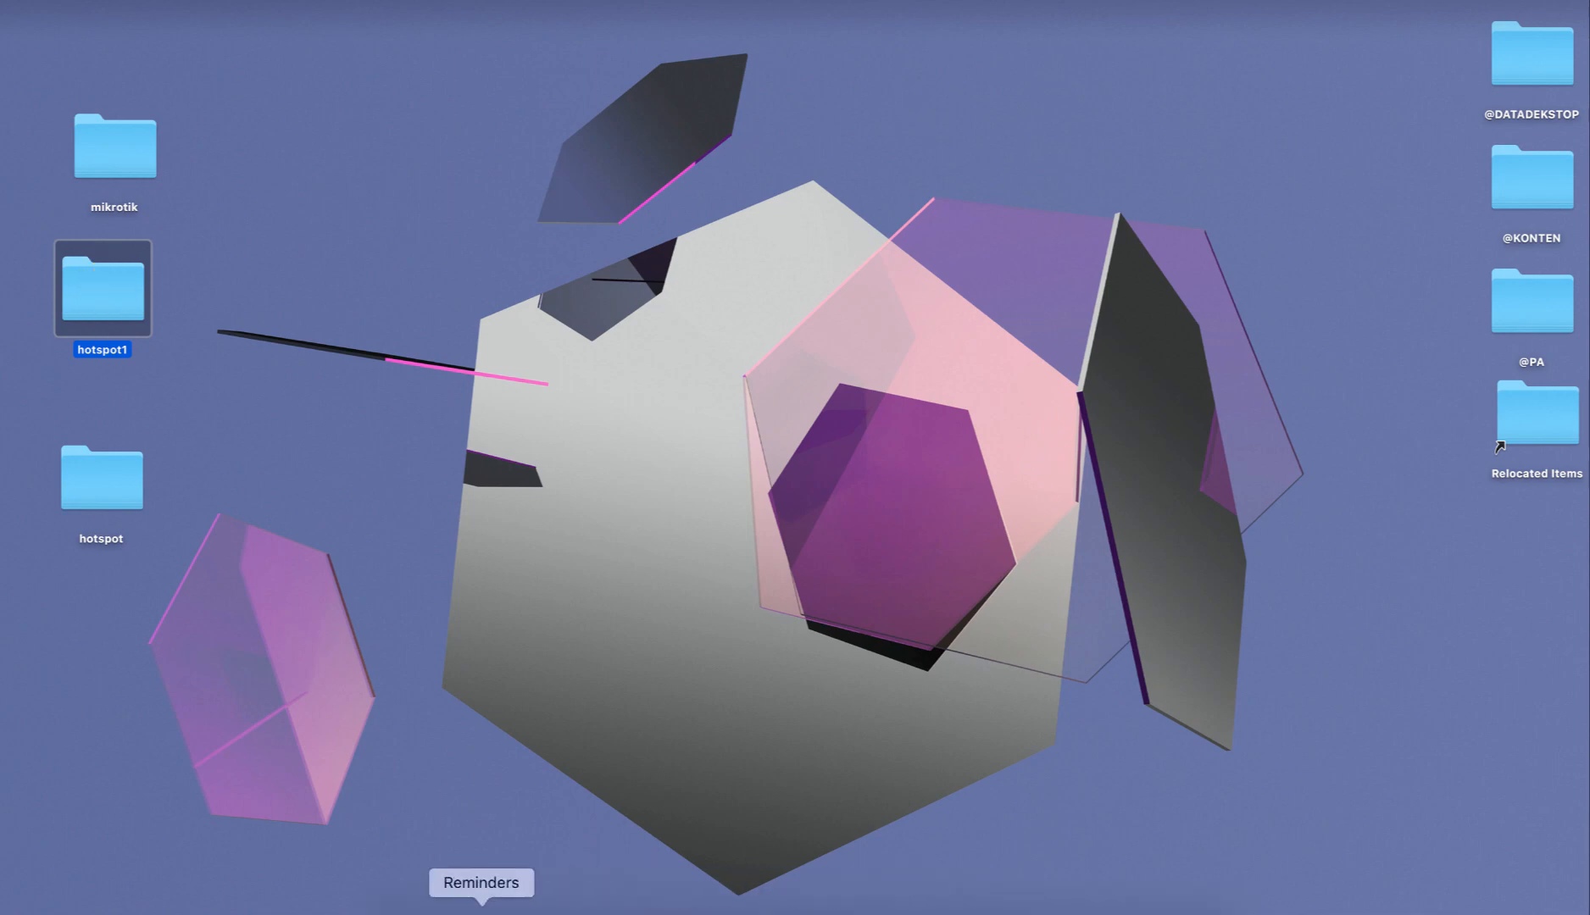
click(439, 908)
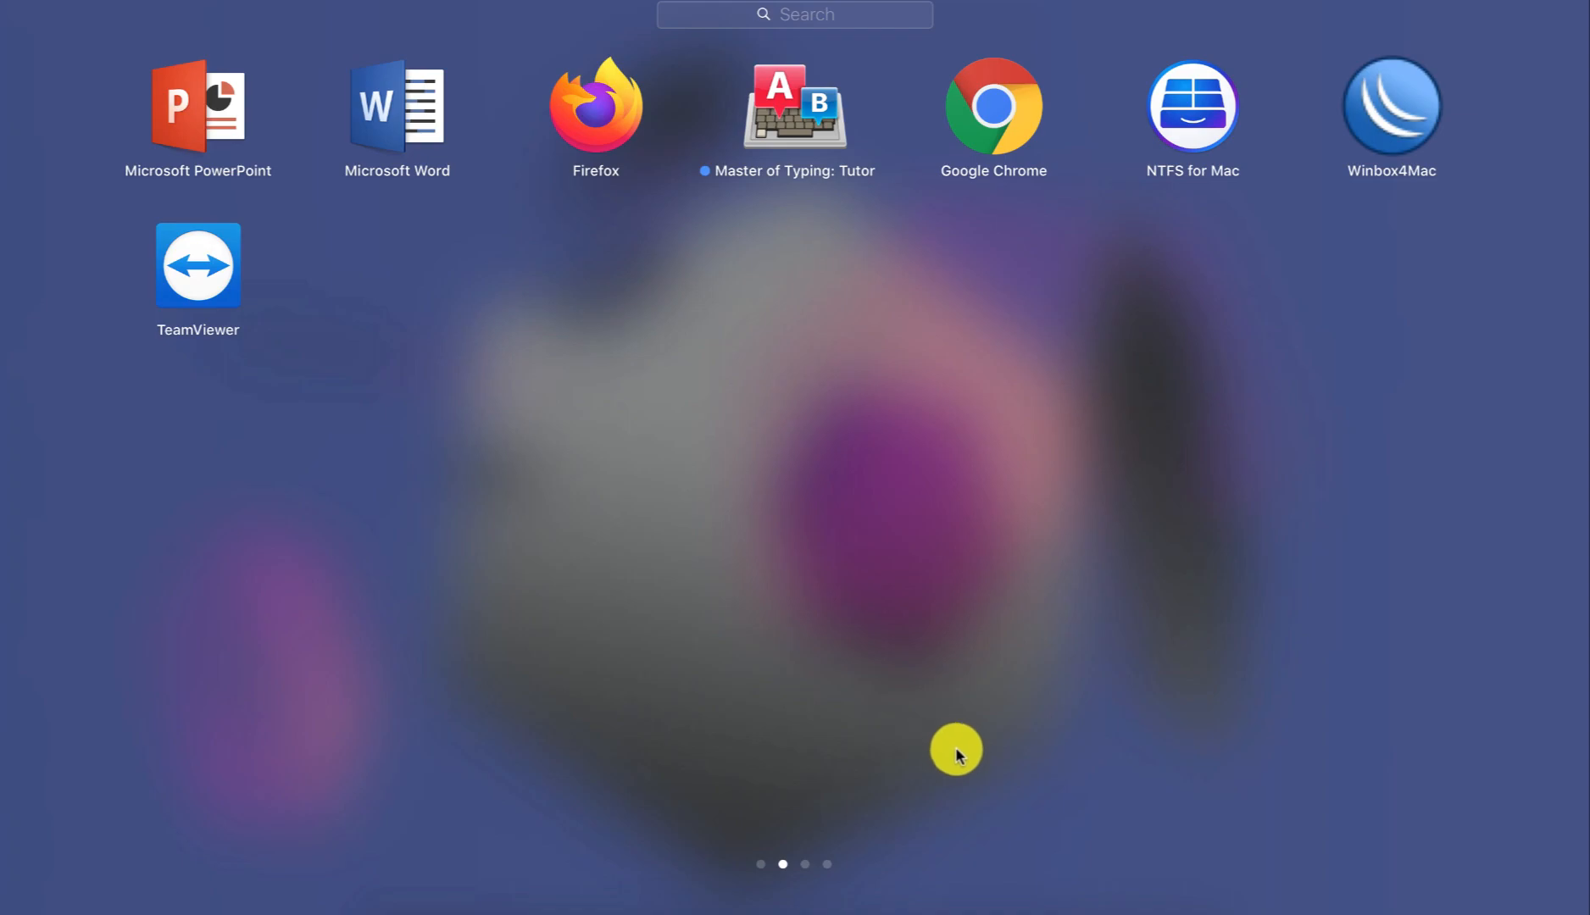
click(1065, 905)
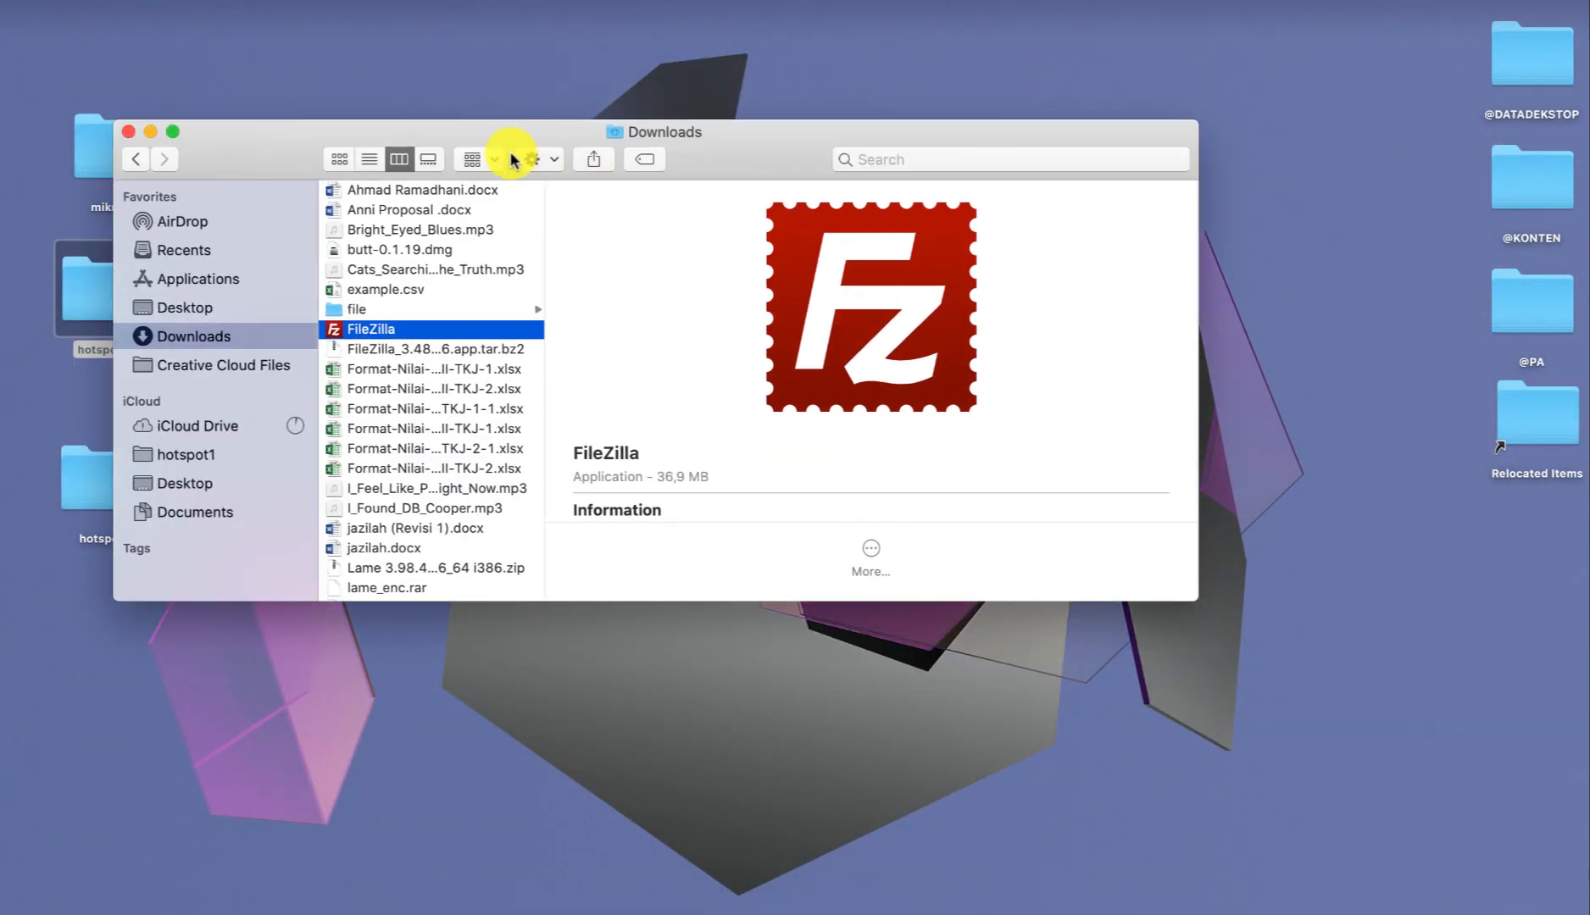
double_click(413, 329)
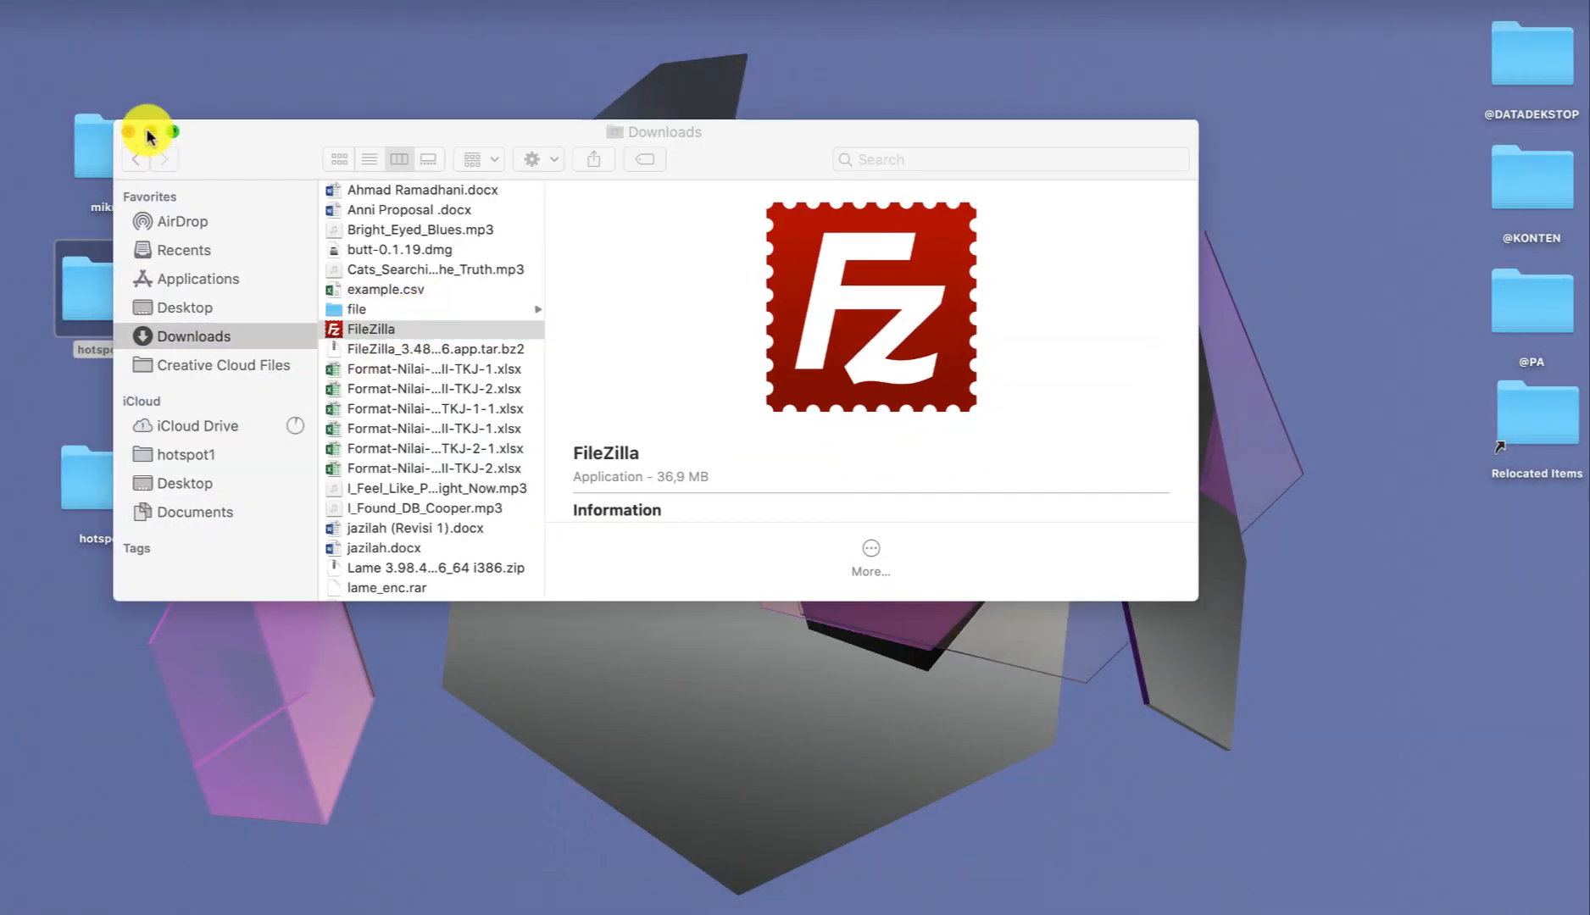
click(149, 132)
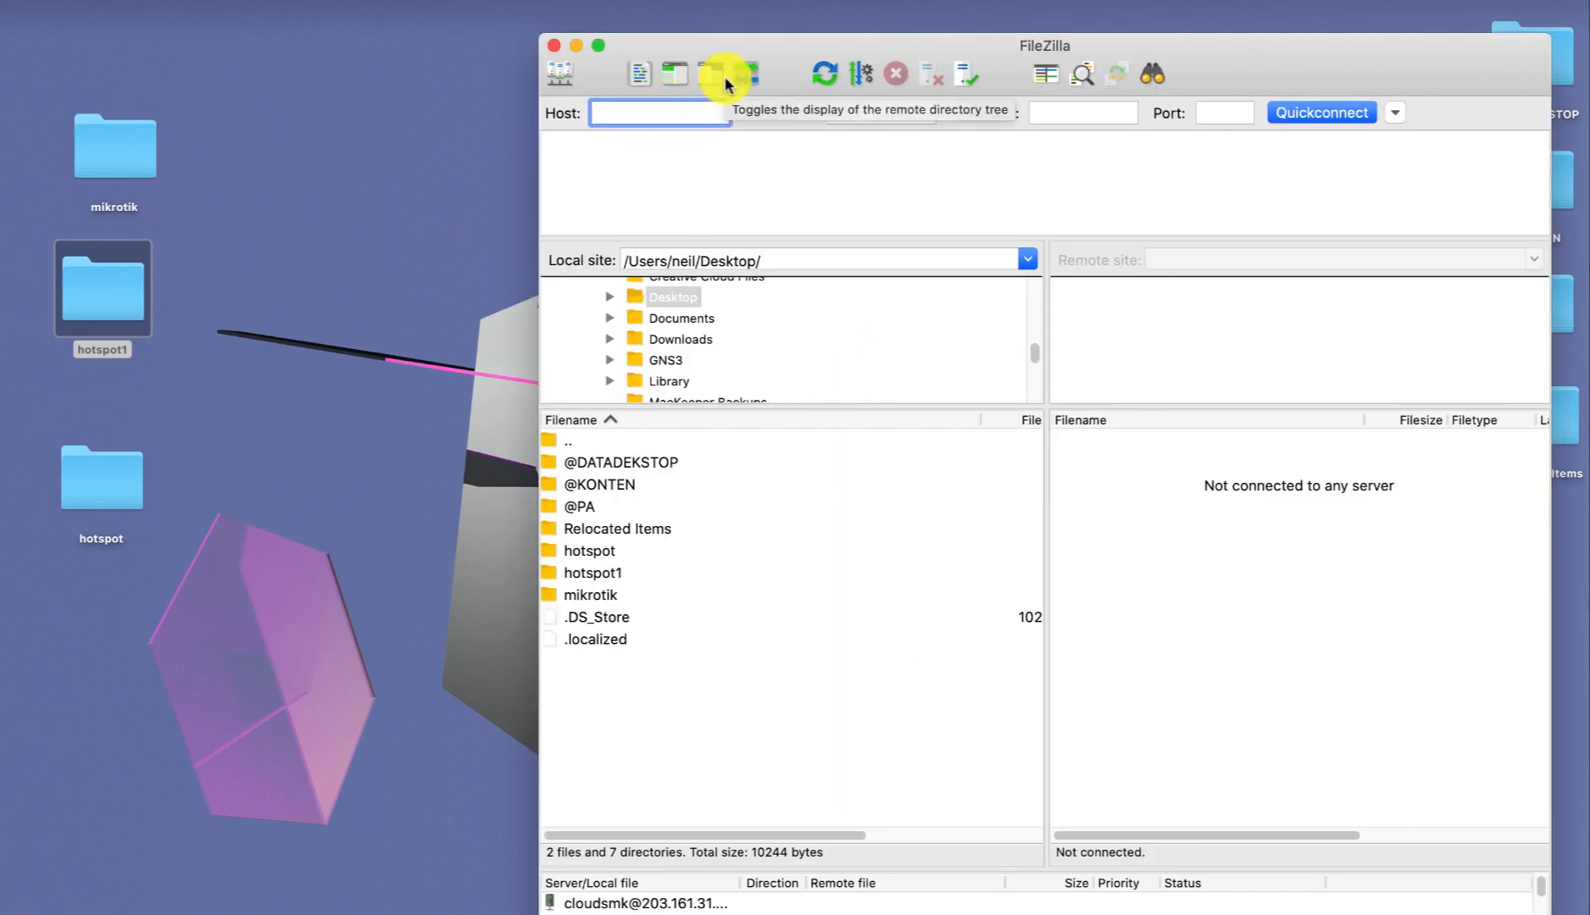
Quickconnect to host 172.10.1.1 with username admin.
text(172.10.1.1)
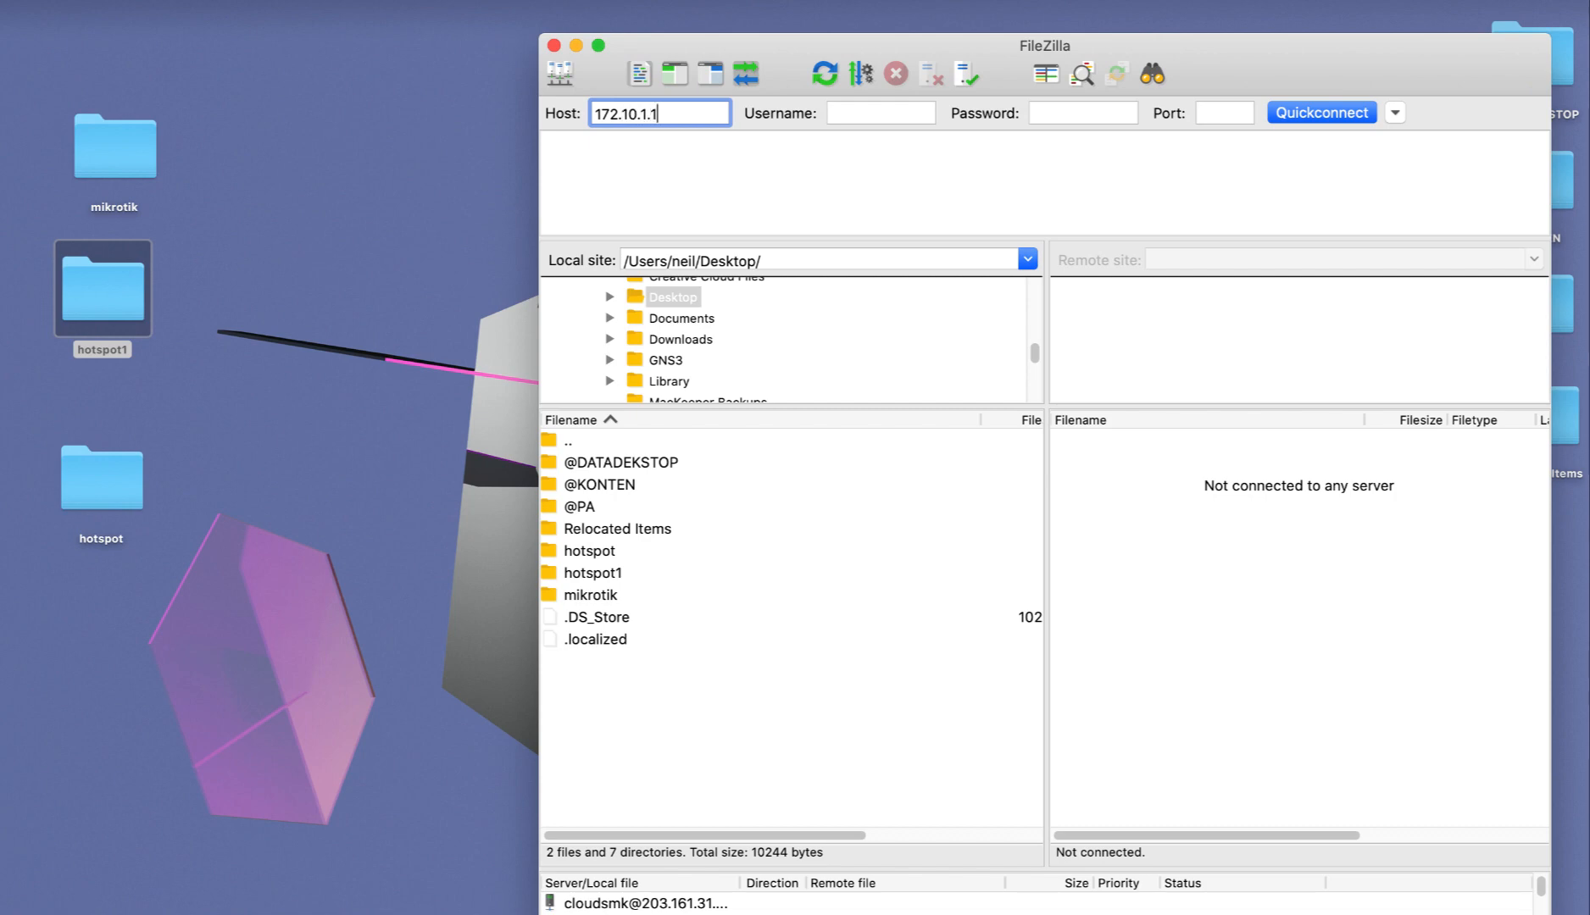
key(Tab)
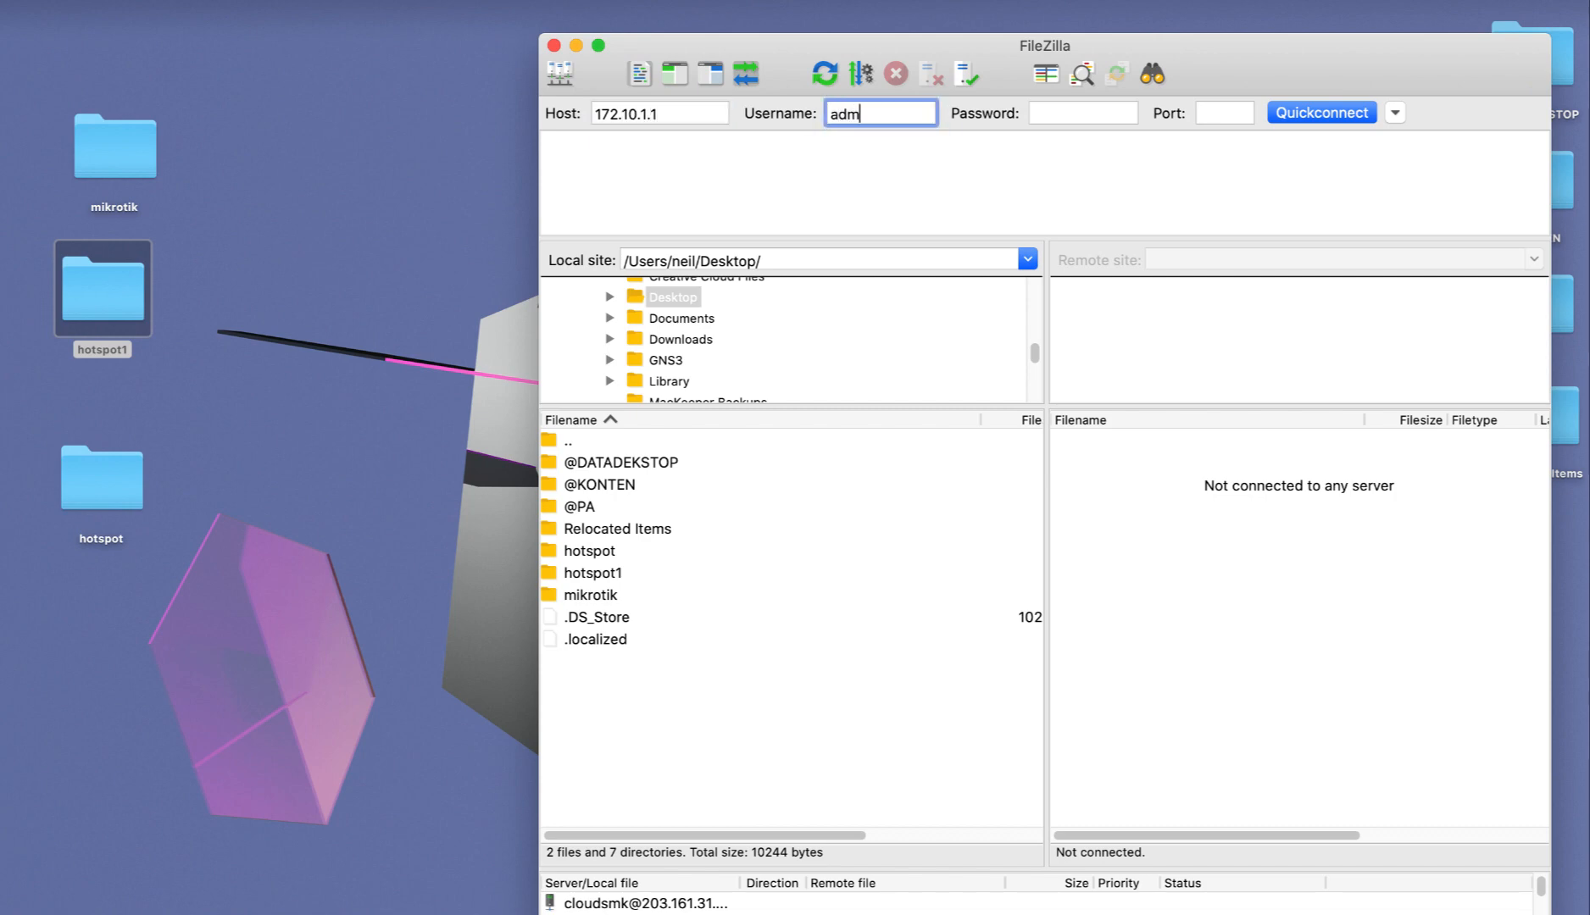
click(1303, 116)
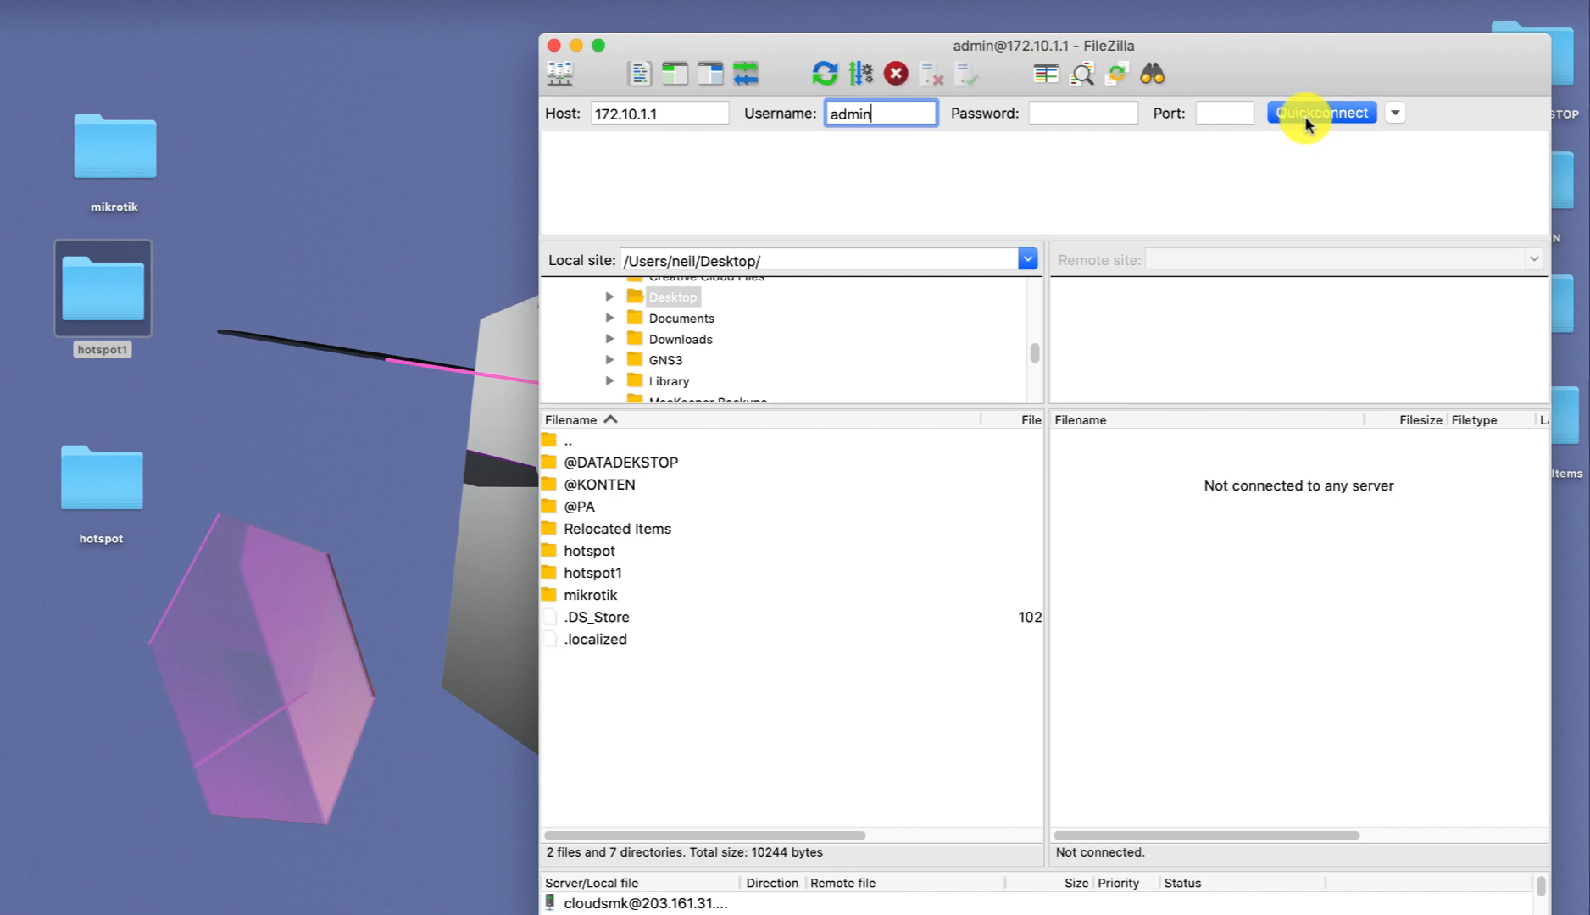
Accept the insecure FTP warning and open the router's /flash folder.
click(1204, 599)
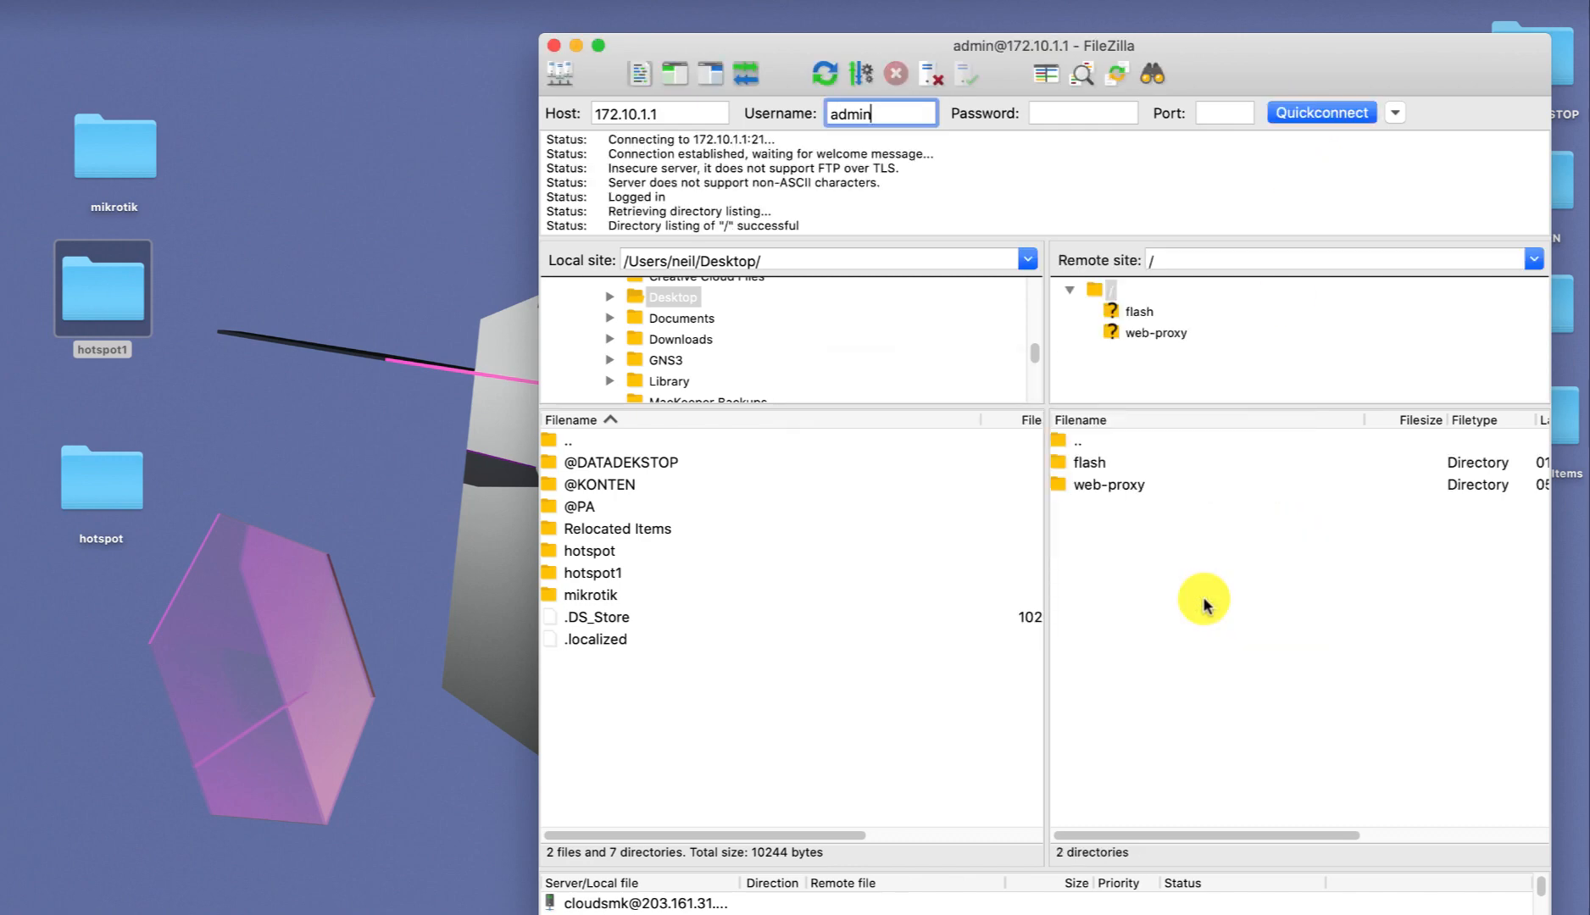
double_click(1097, 463)
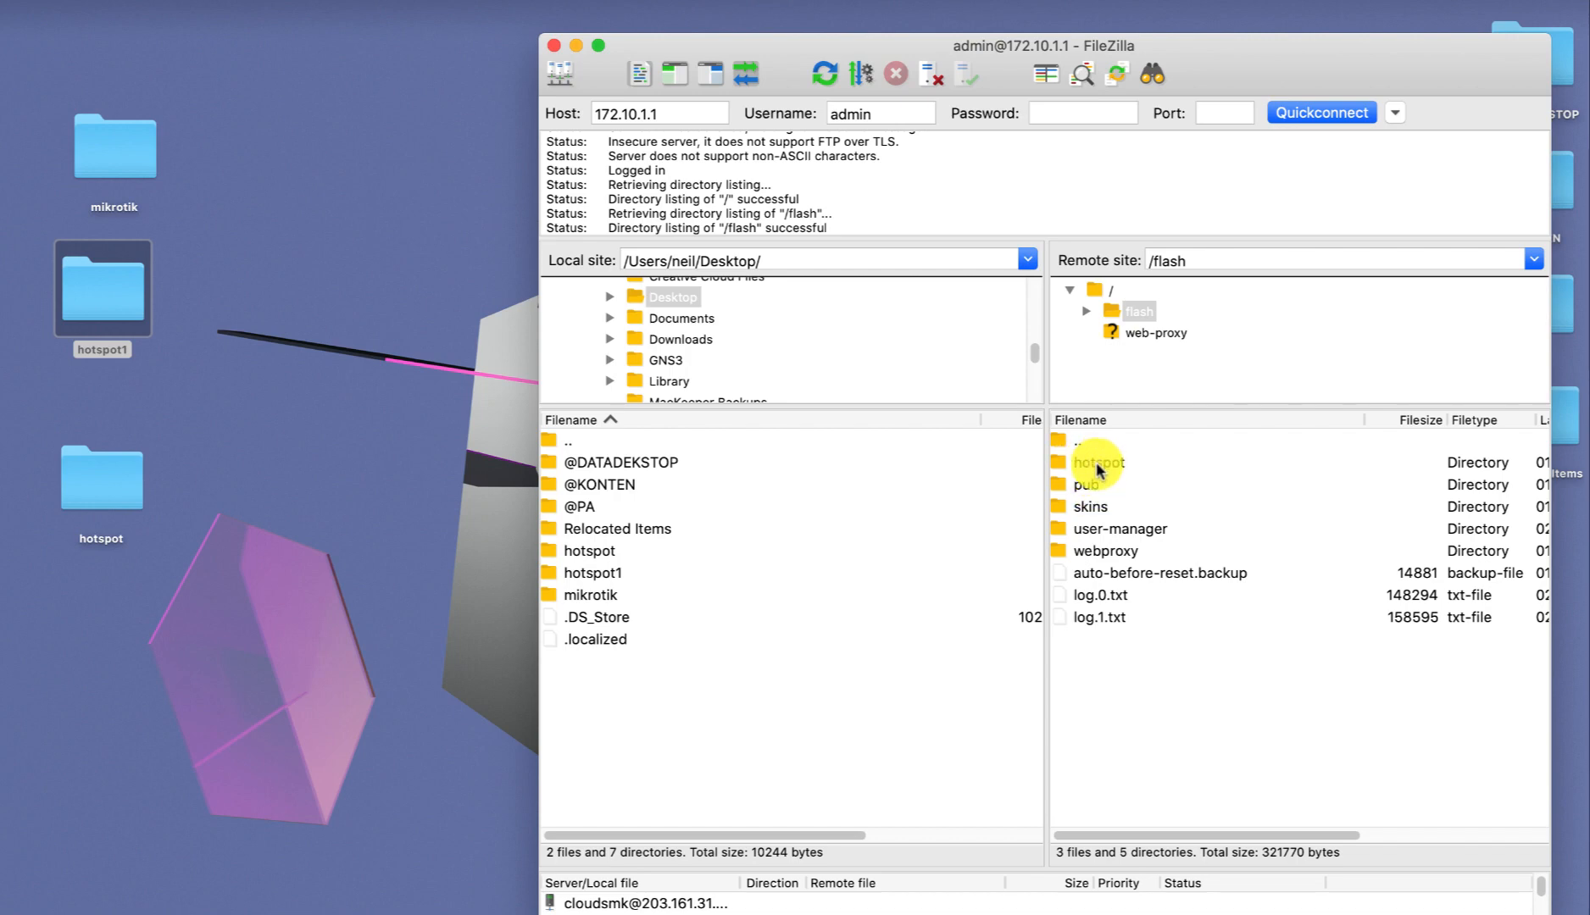
right_click(1096, 462)
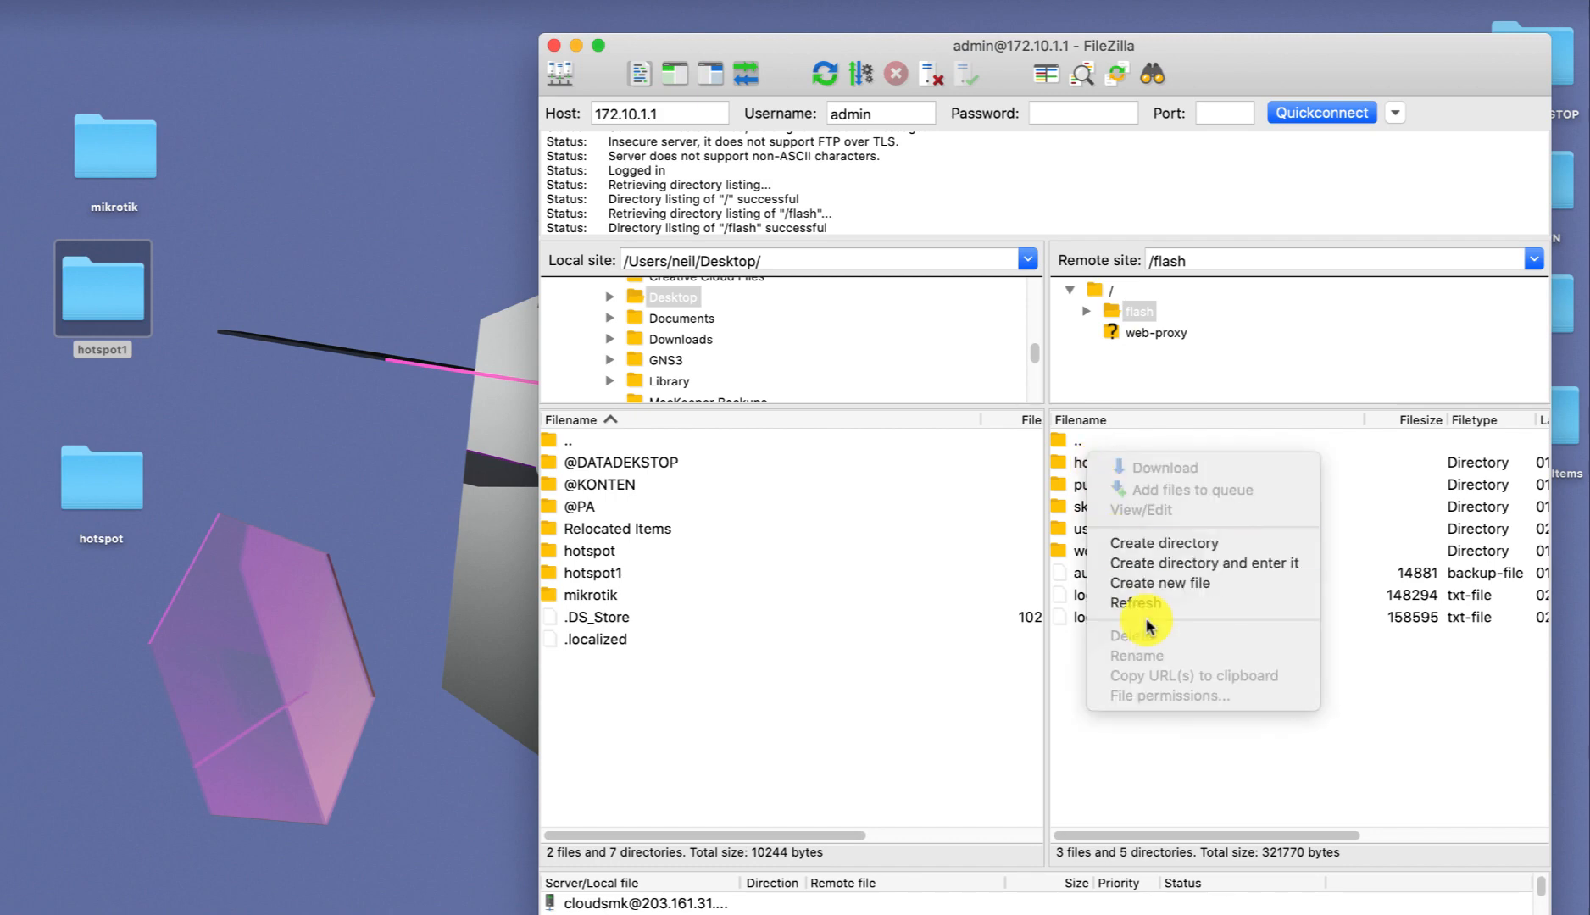
click(1071, 670)
Check the remote hotspot folder's options, then select the local hotspot1 folder.
click(1087, 464)
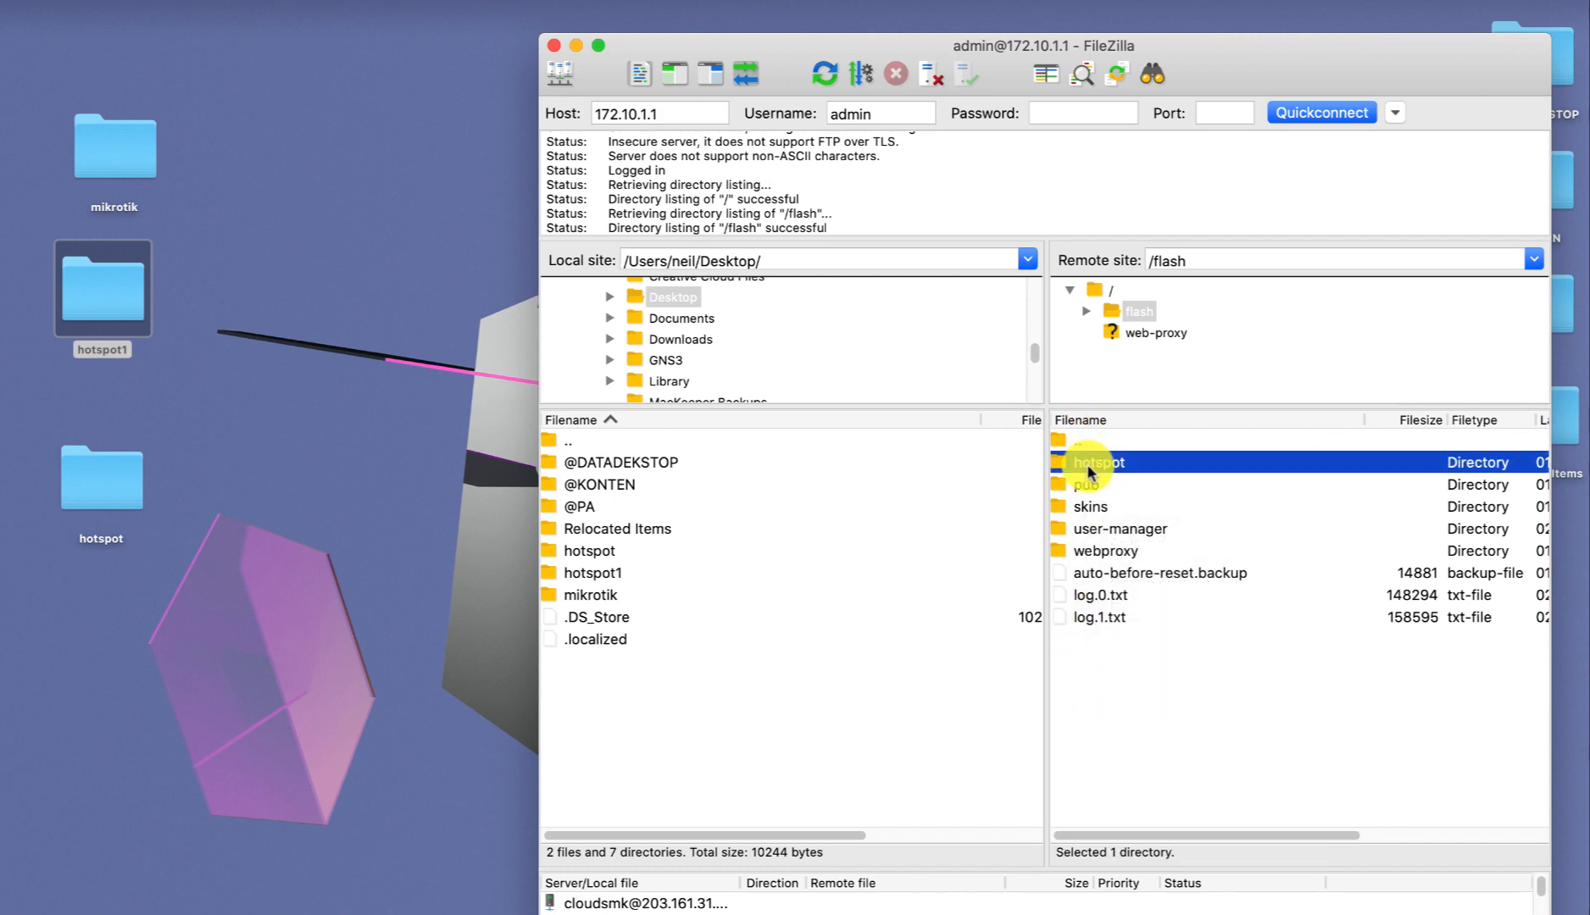
right_click(1087, 463)
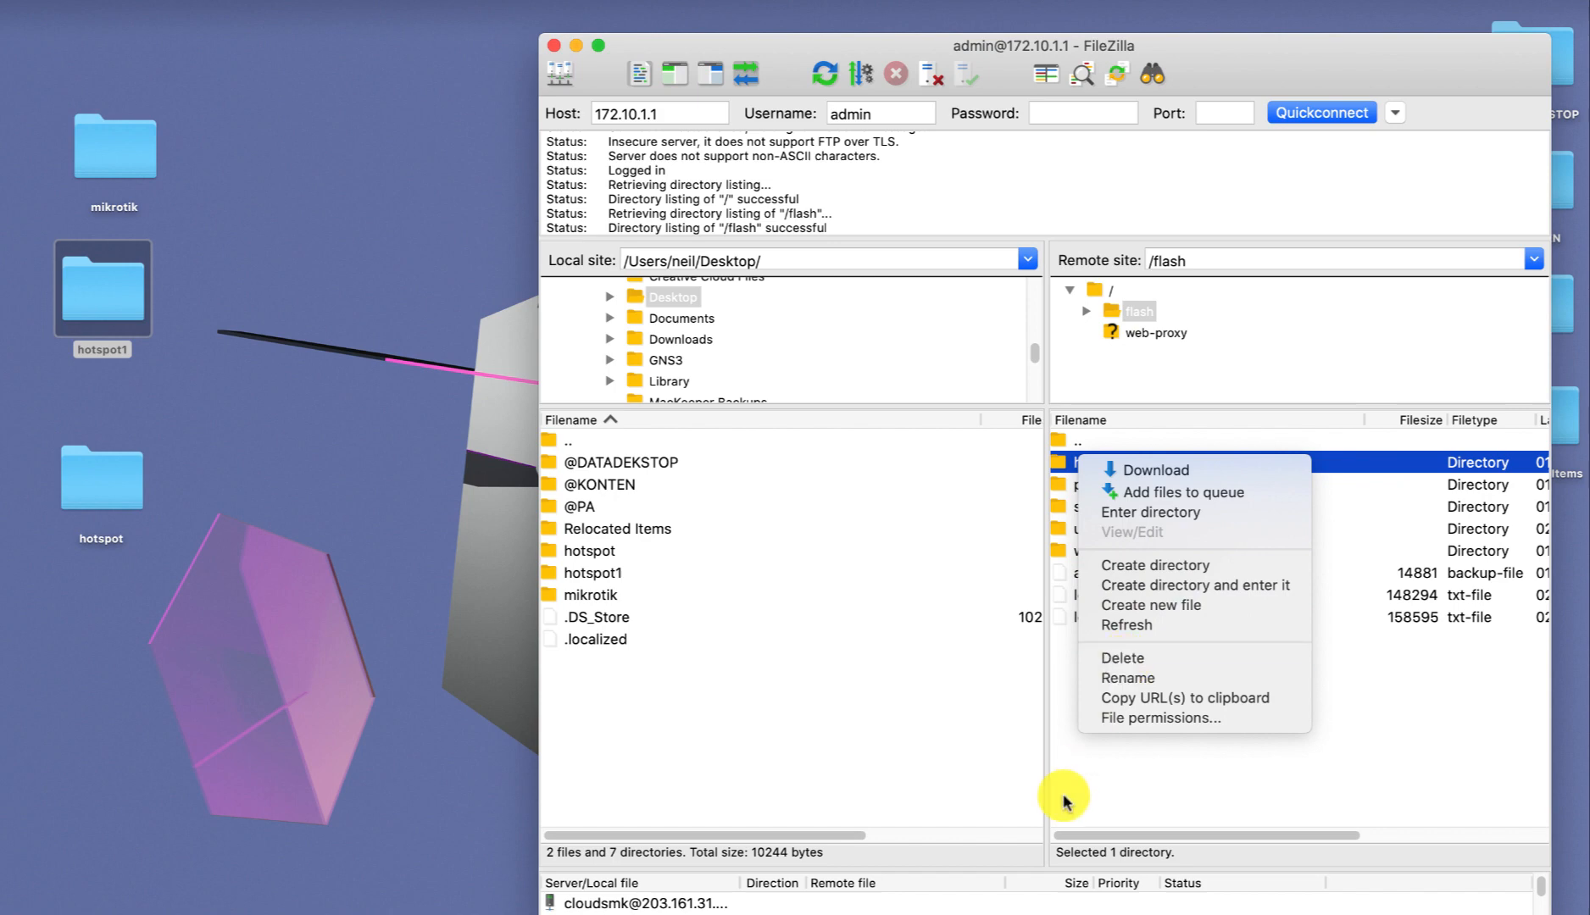
click(1100, 776)
click(320, 331)
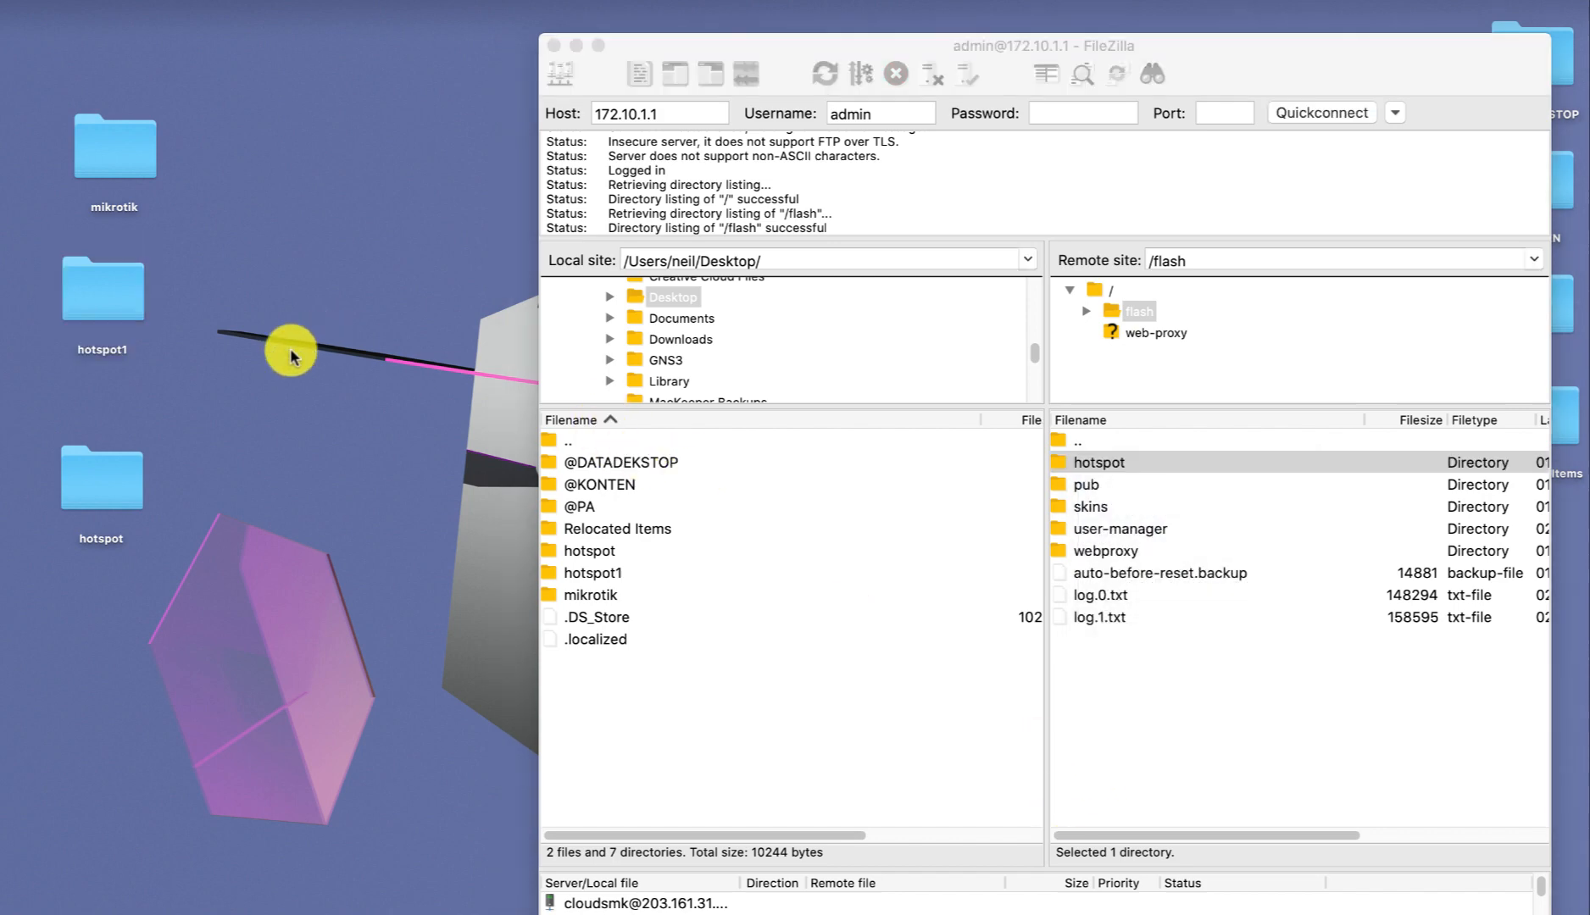
click(113, 308)
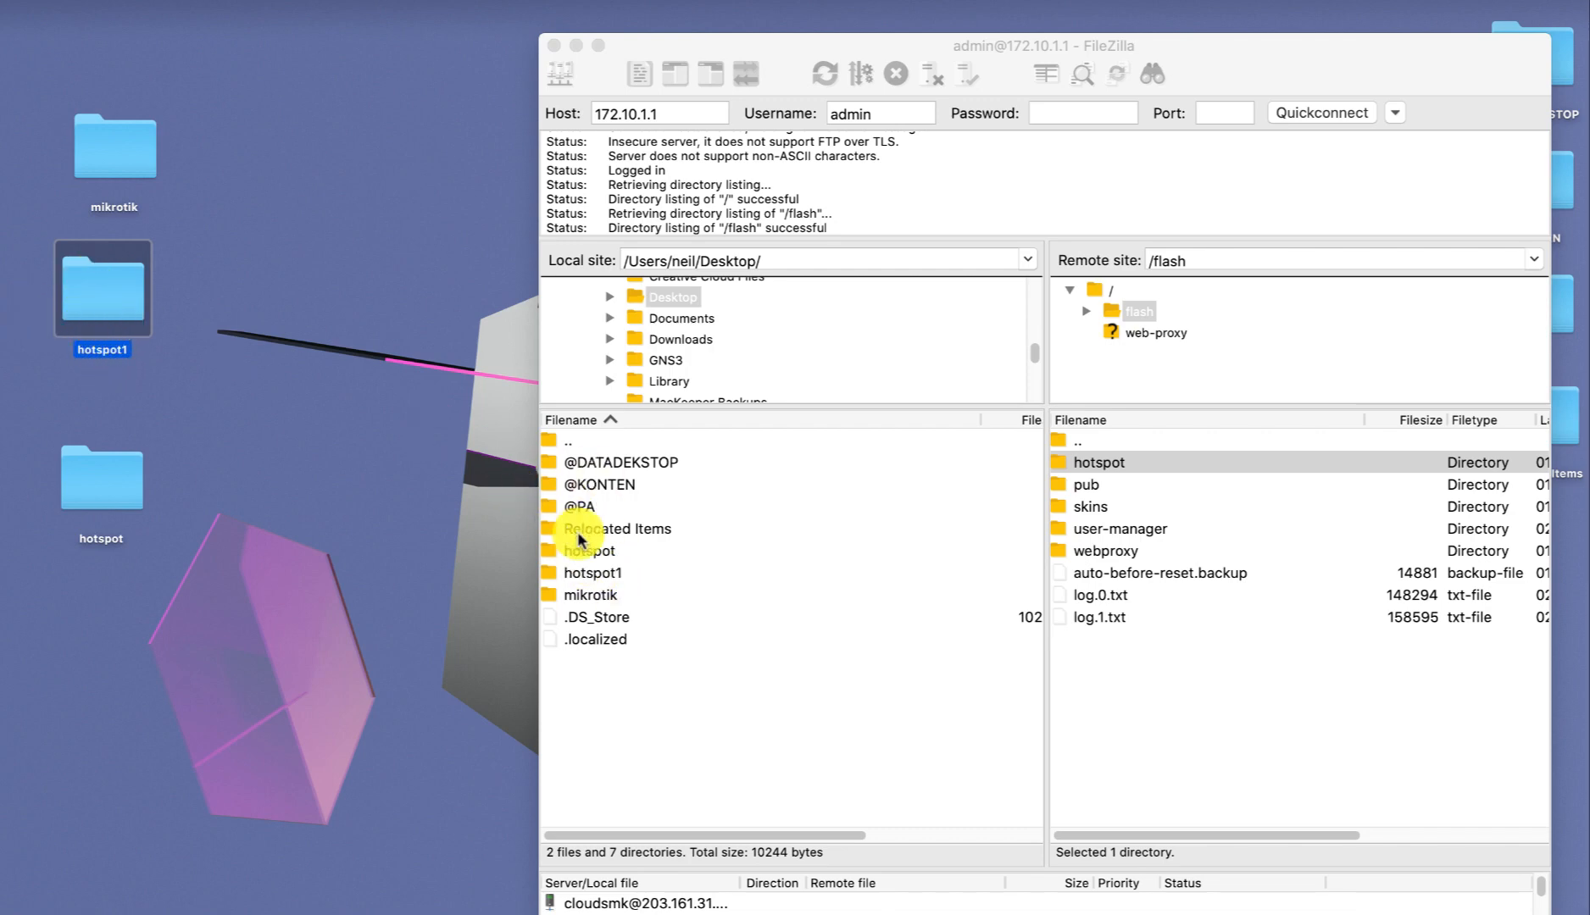
Drag the local hotspot1 folder into the router's /flash, check it there, then quit FileZilla.
click(589, 578)
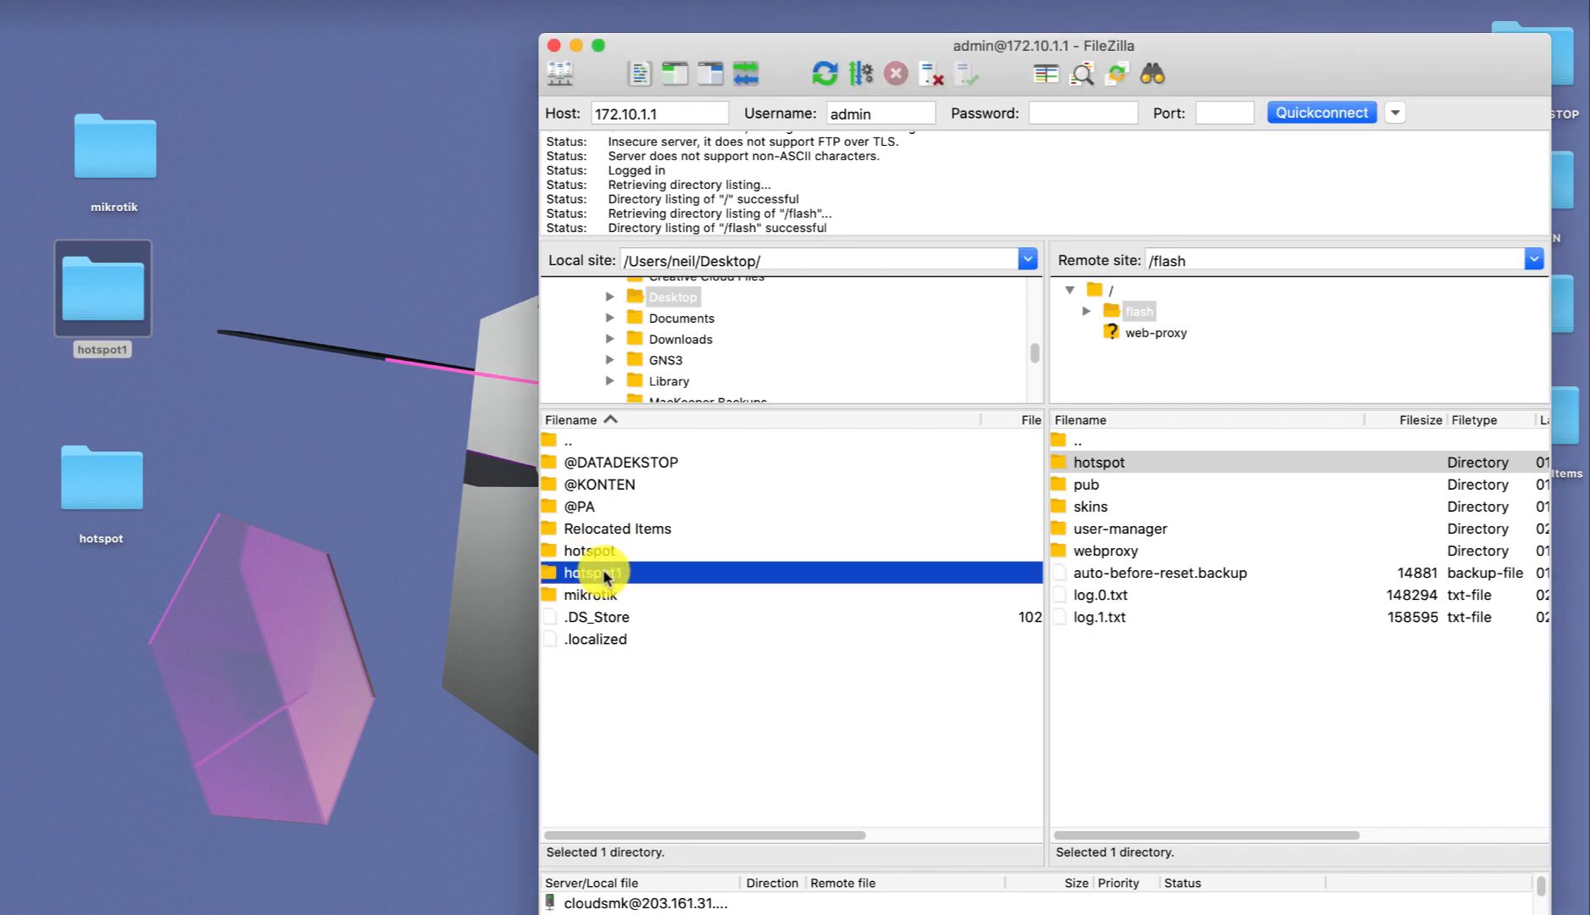
drag(604, 572, 1118, 706)
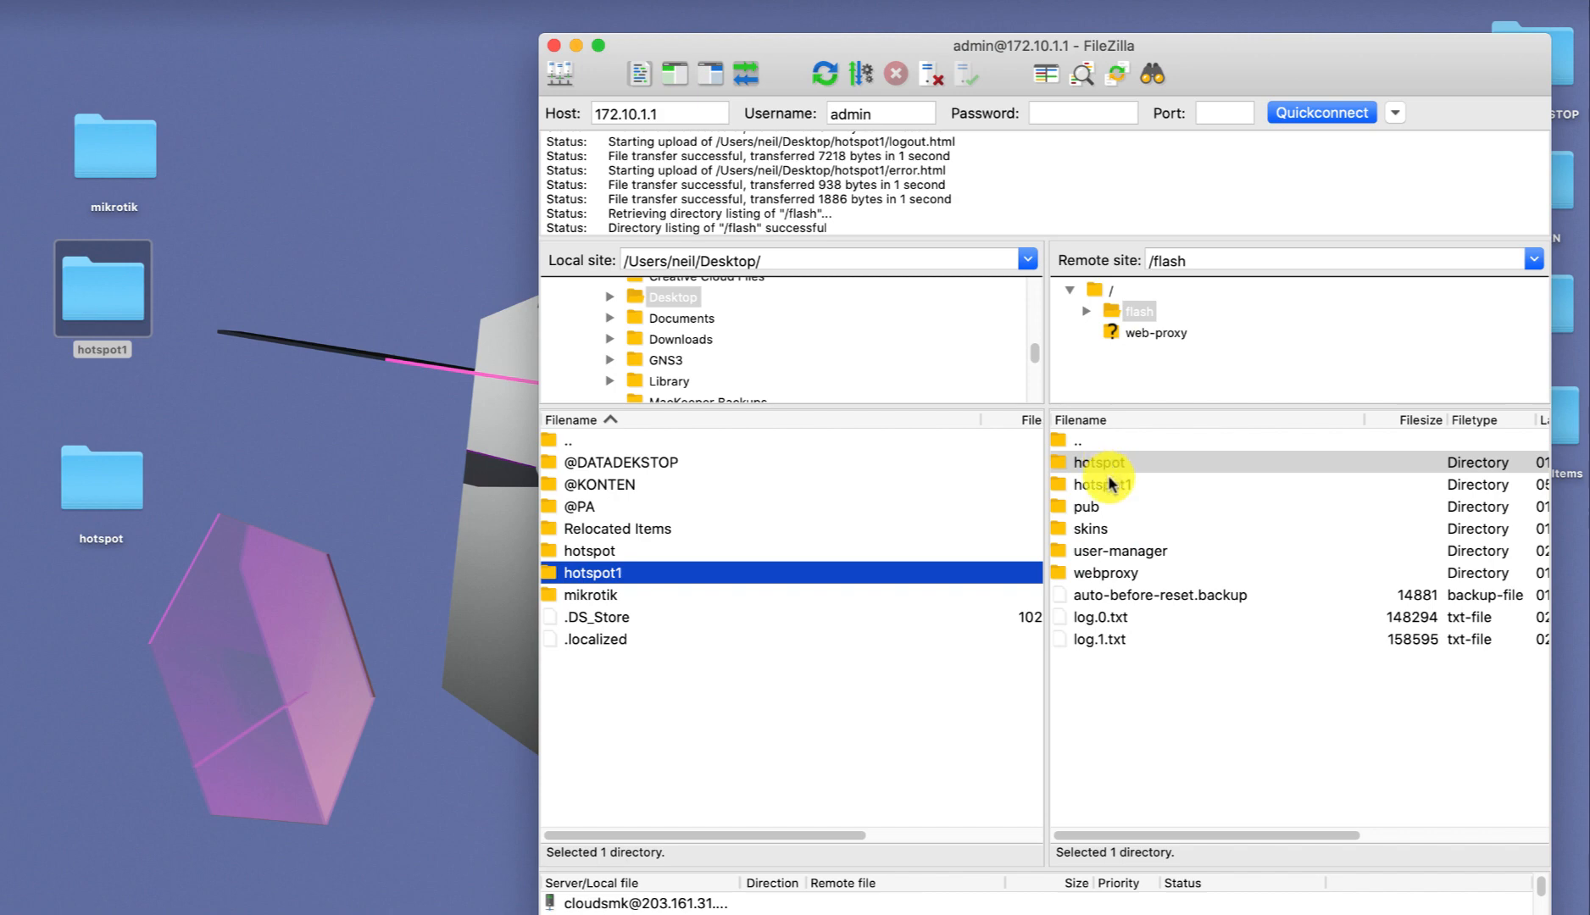
click(1110, 484)
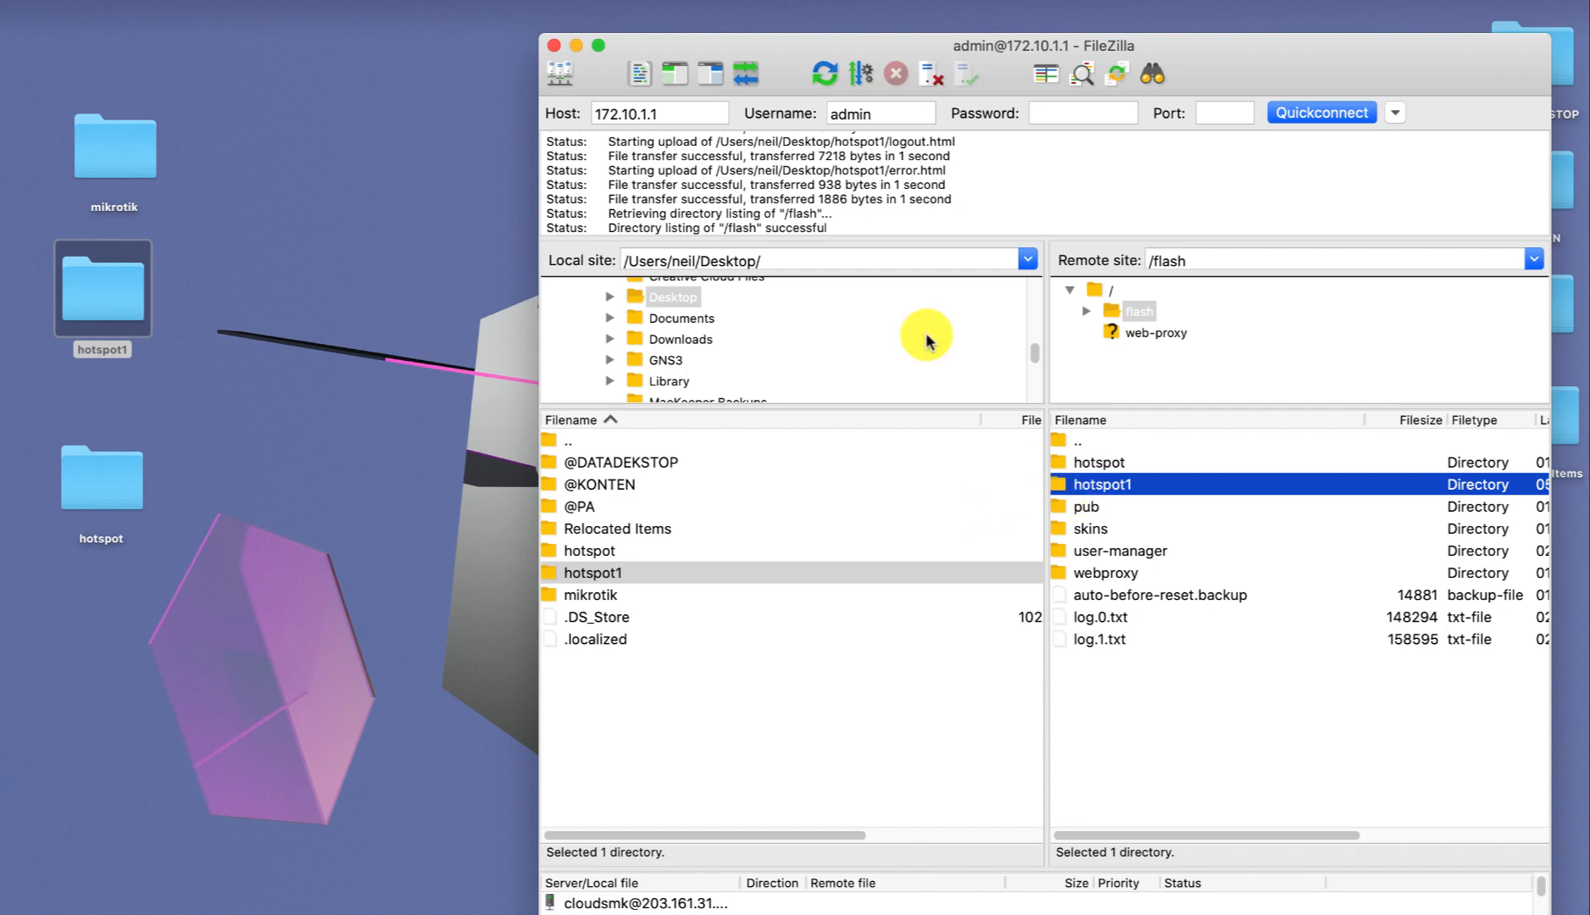
click(553, 46)
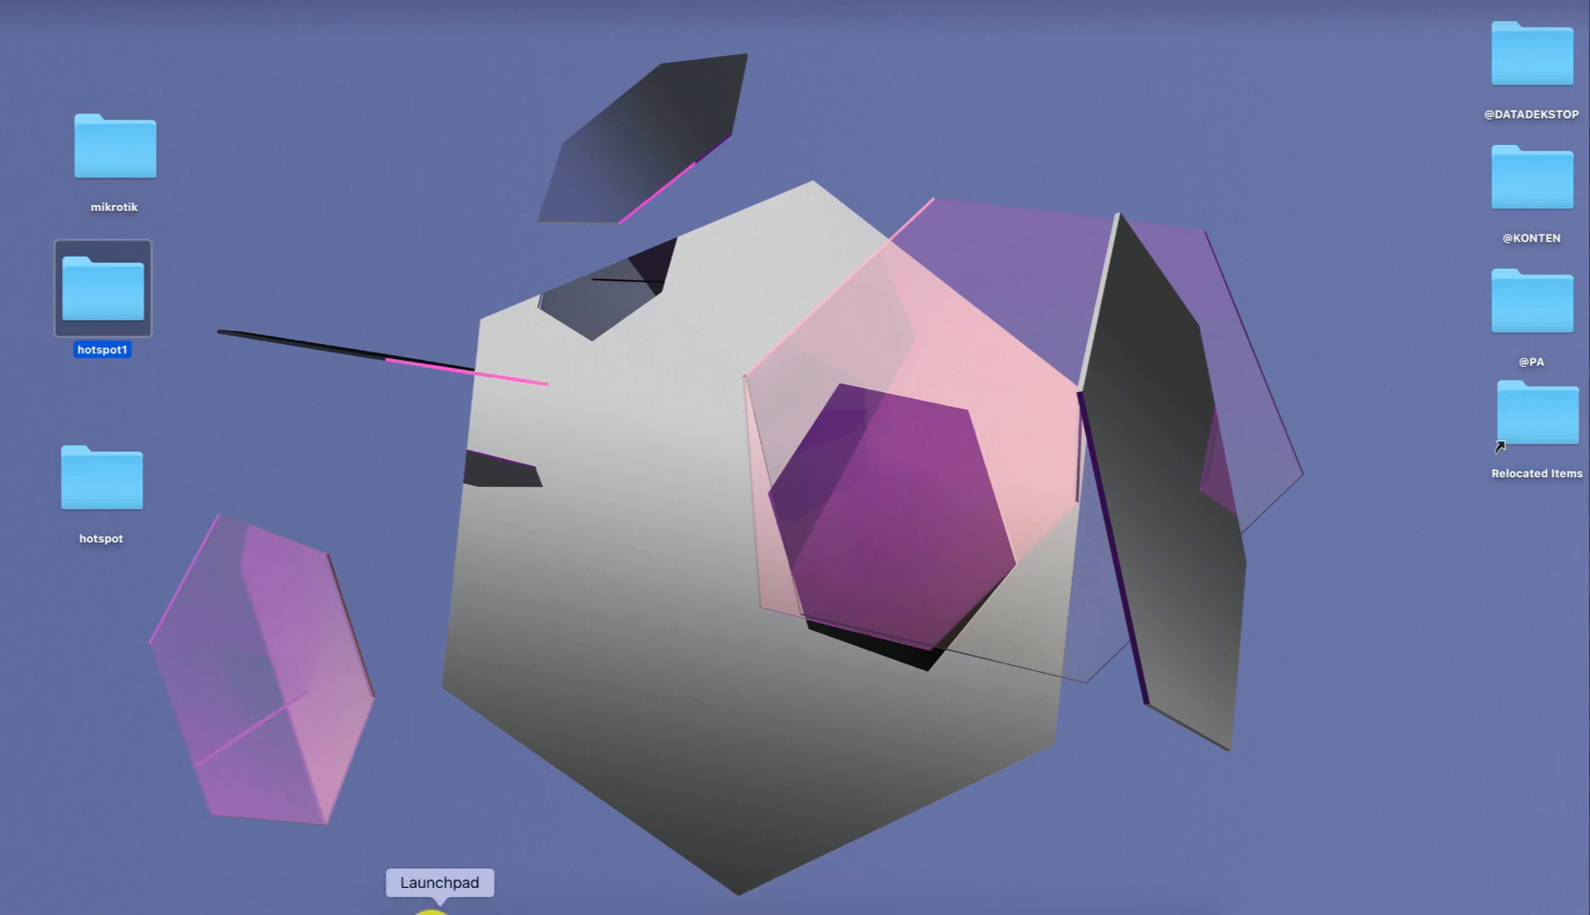
Connect WinBox to the router and select flash/hotspot1 in the File List.
click(442, 905)
click(1381, 121)
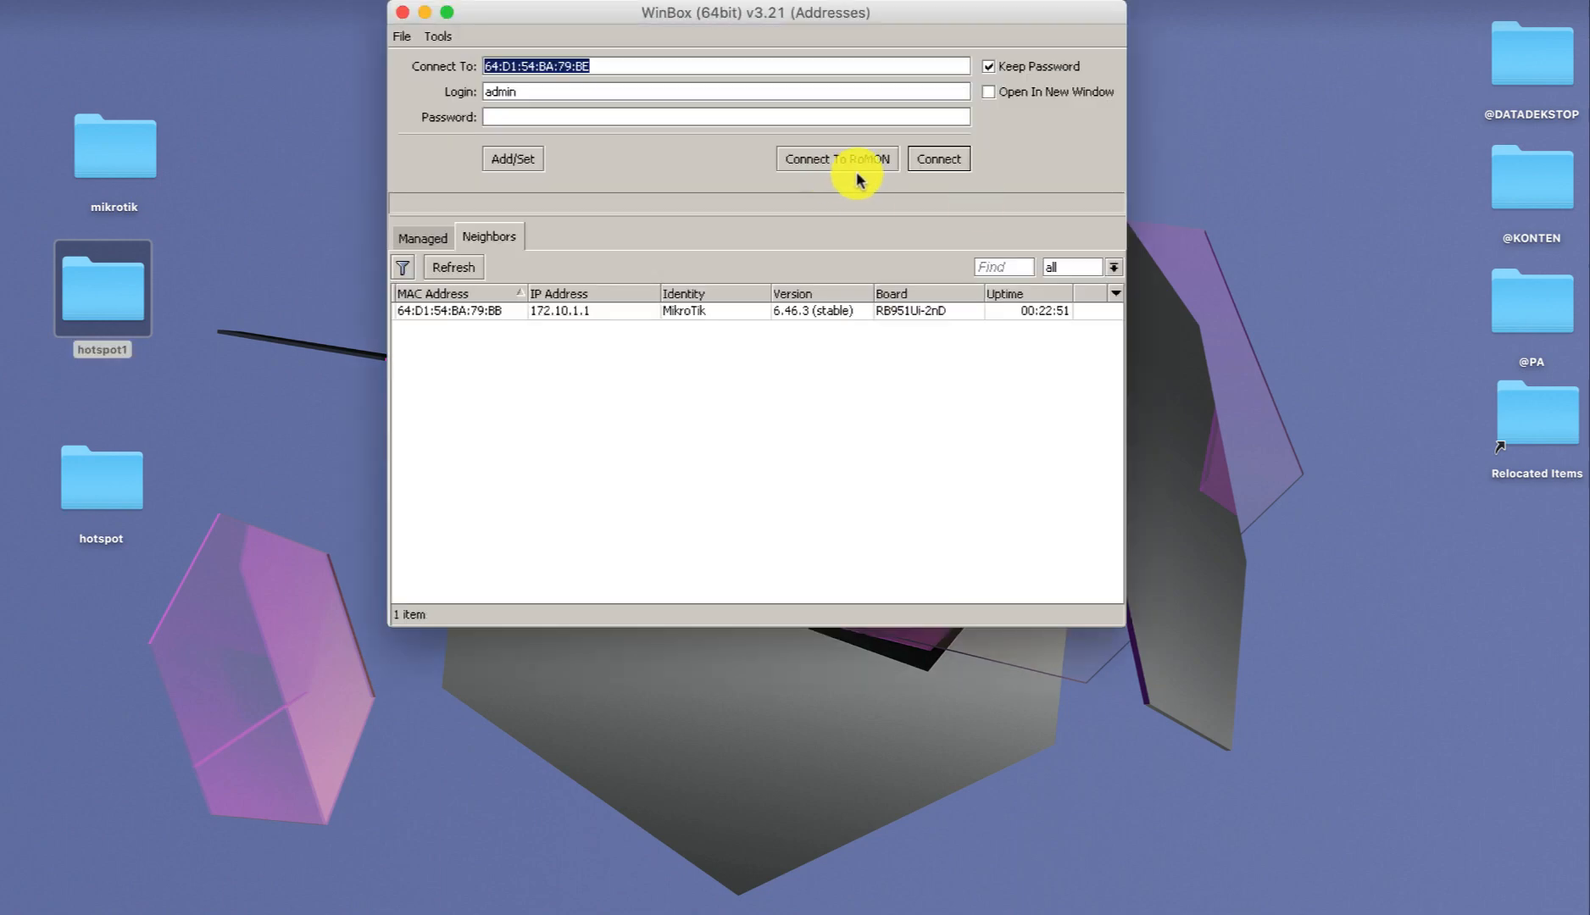
click(939, 158)
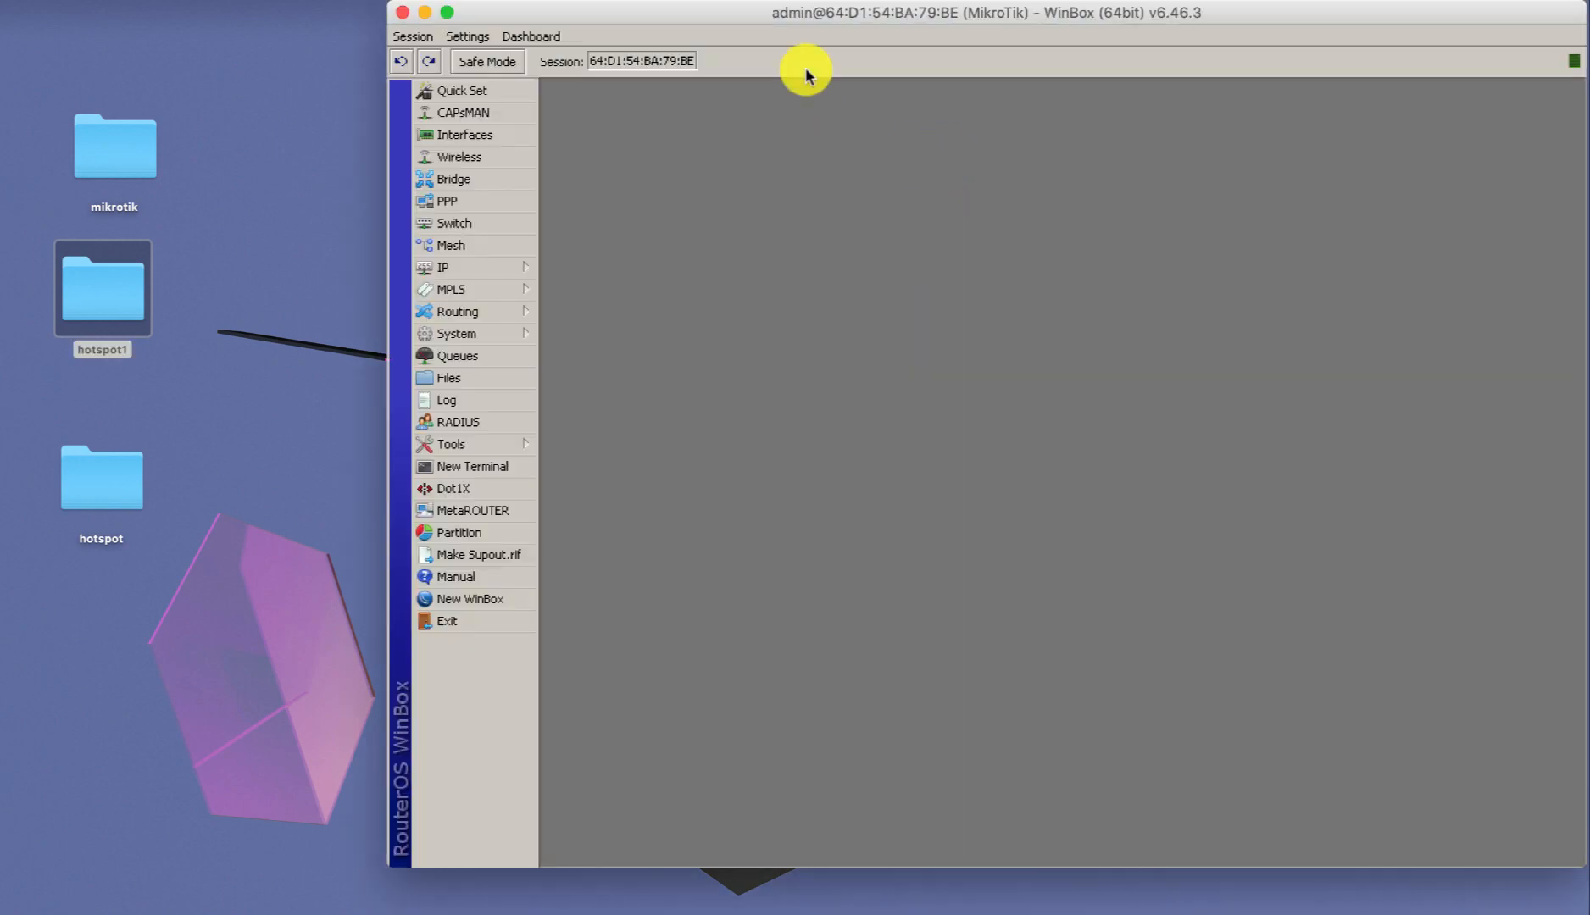
click(497, 379)
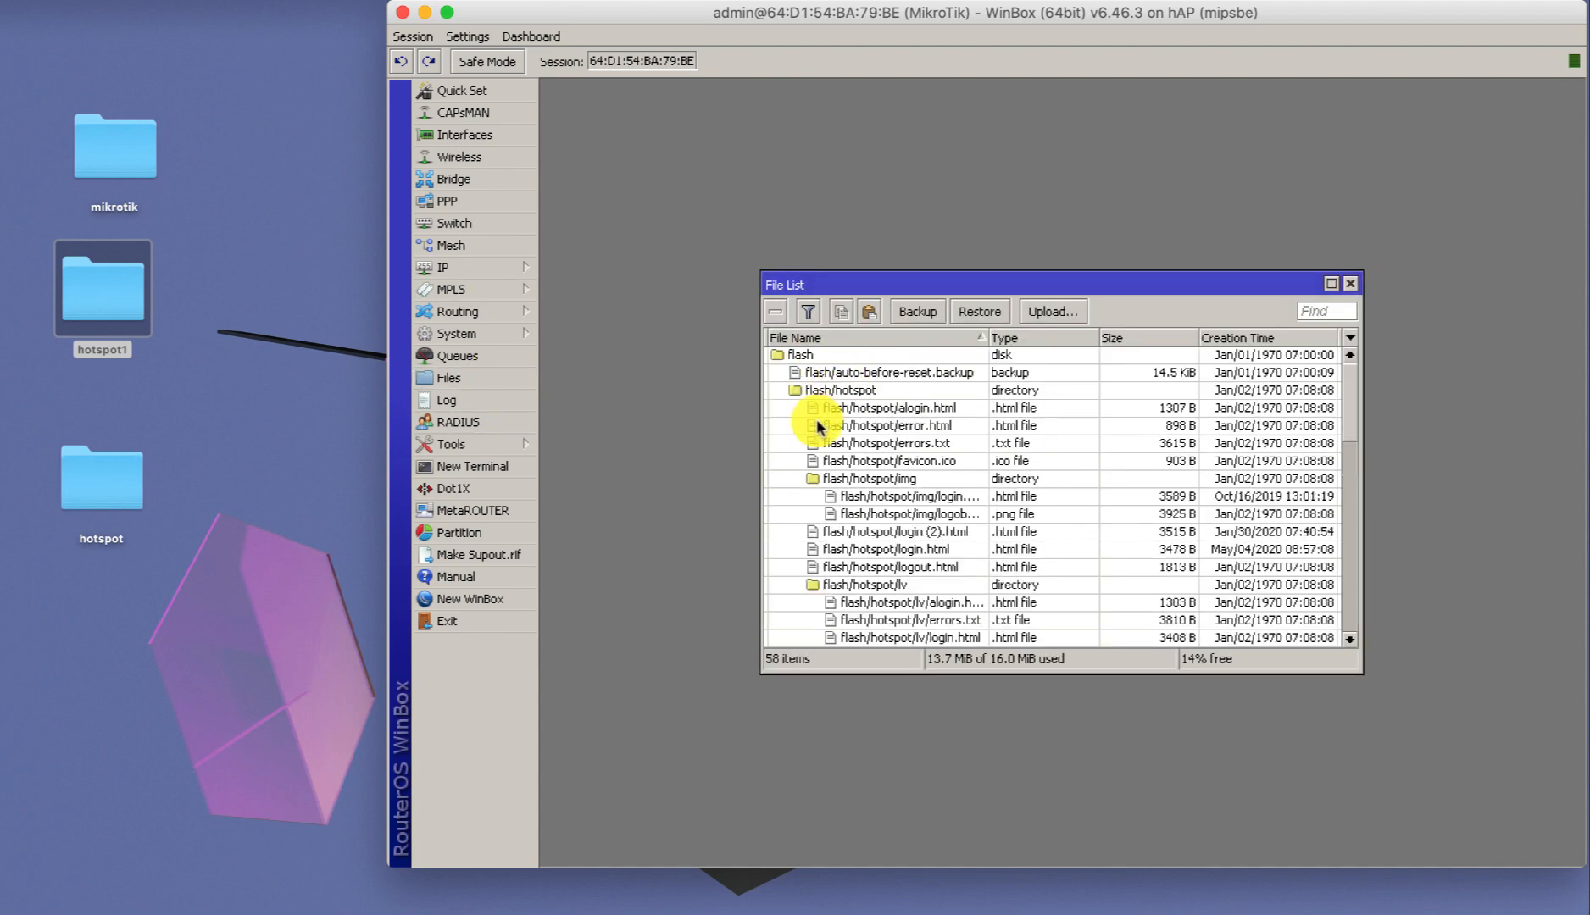
scroll(819, 427, down, 5)
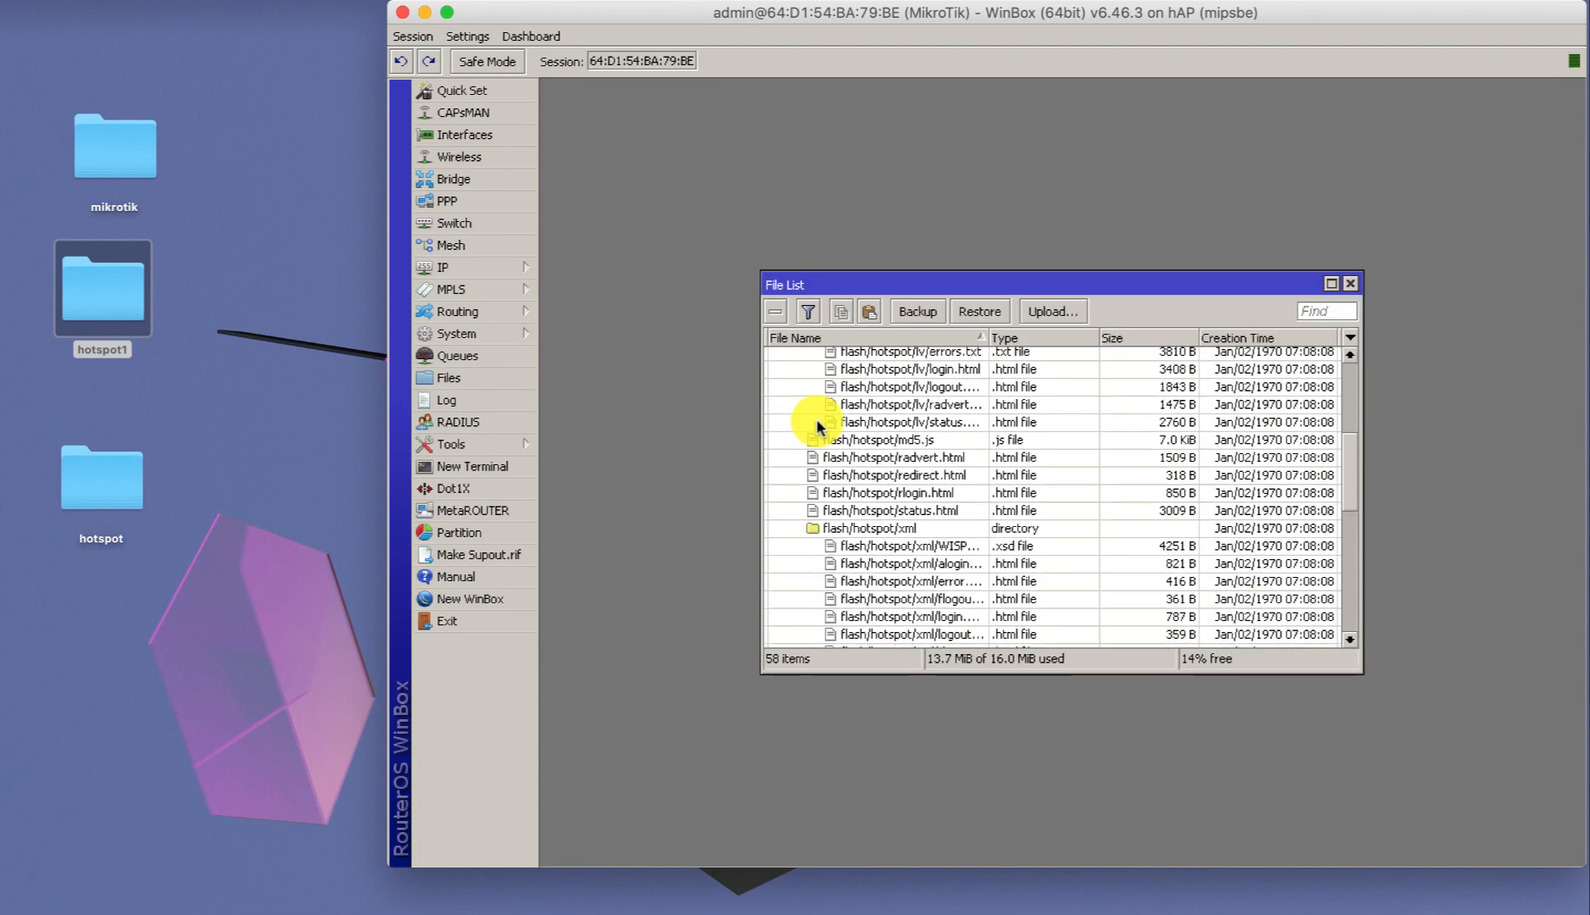
scroll(817, 420, down, 3)
click(827, 520)
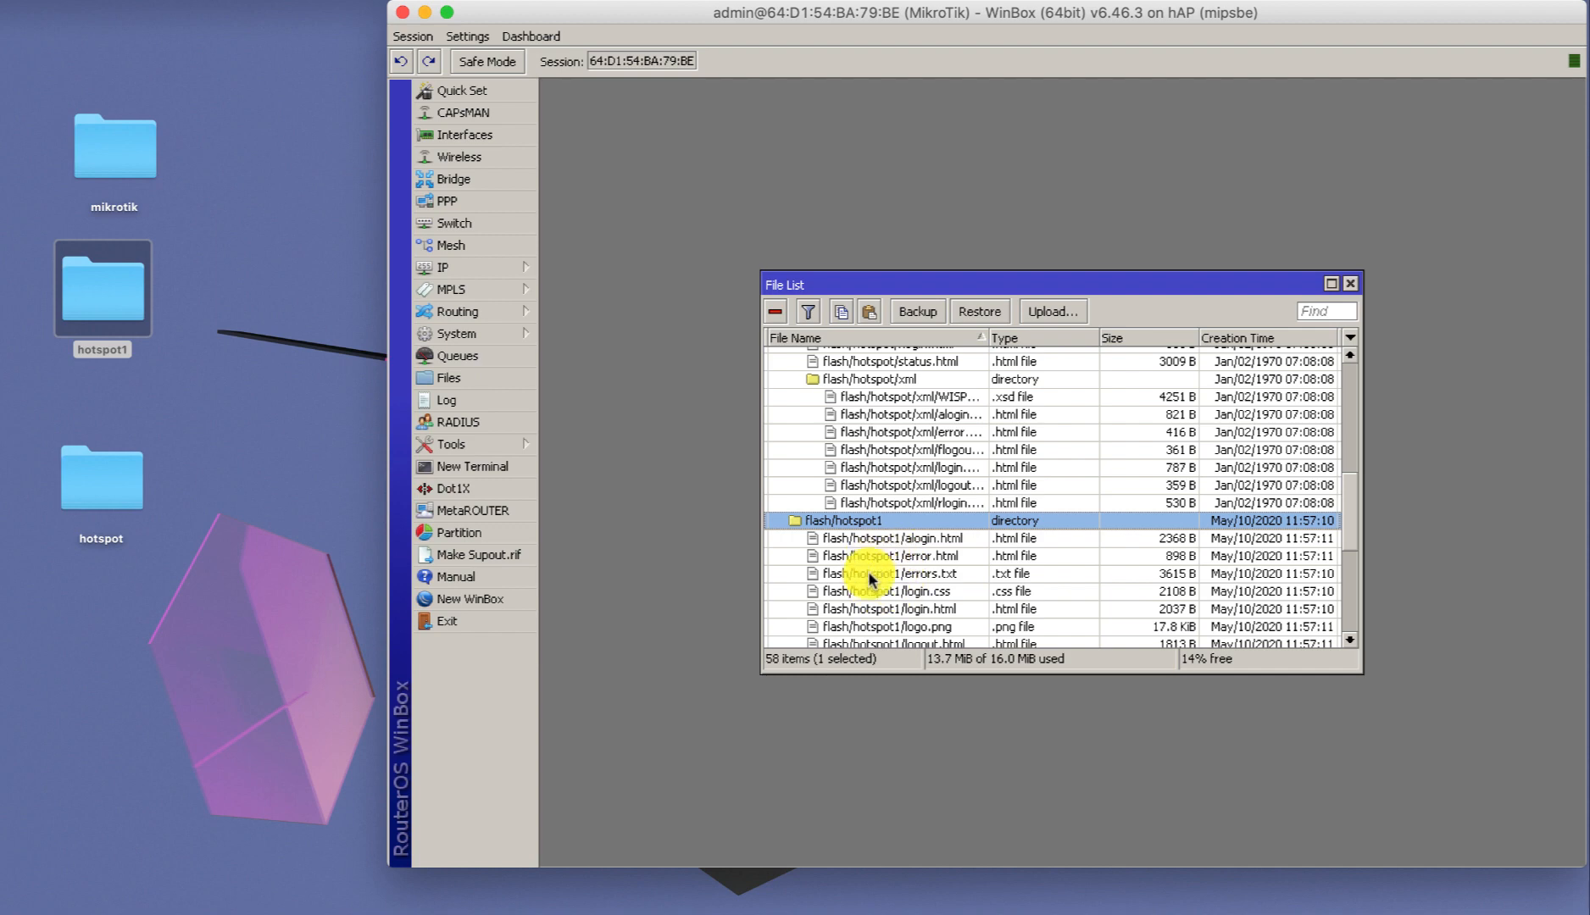
scroll(886, 574, down, 3)
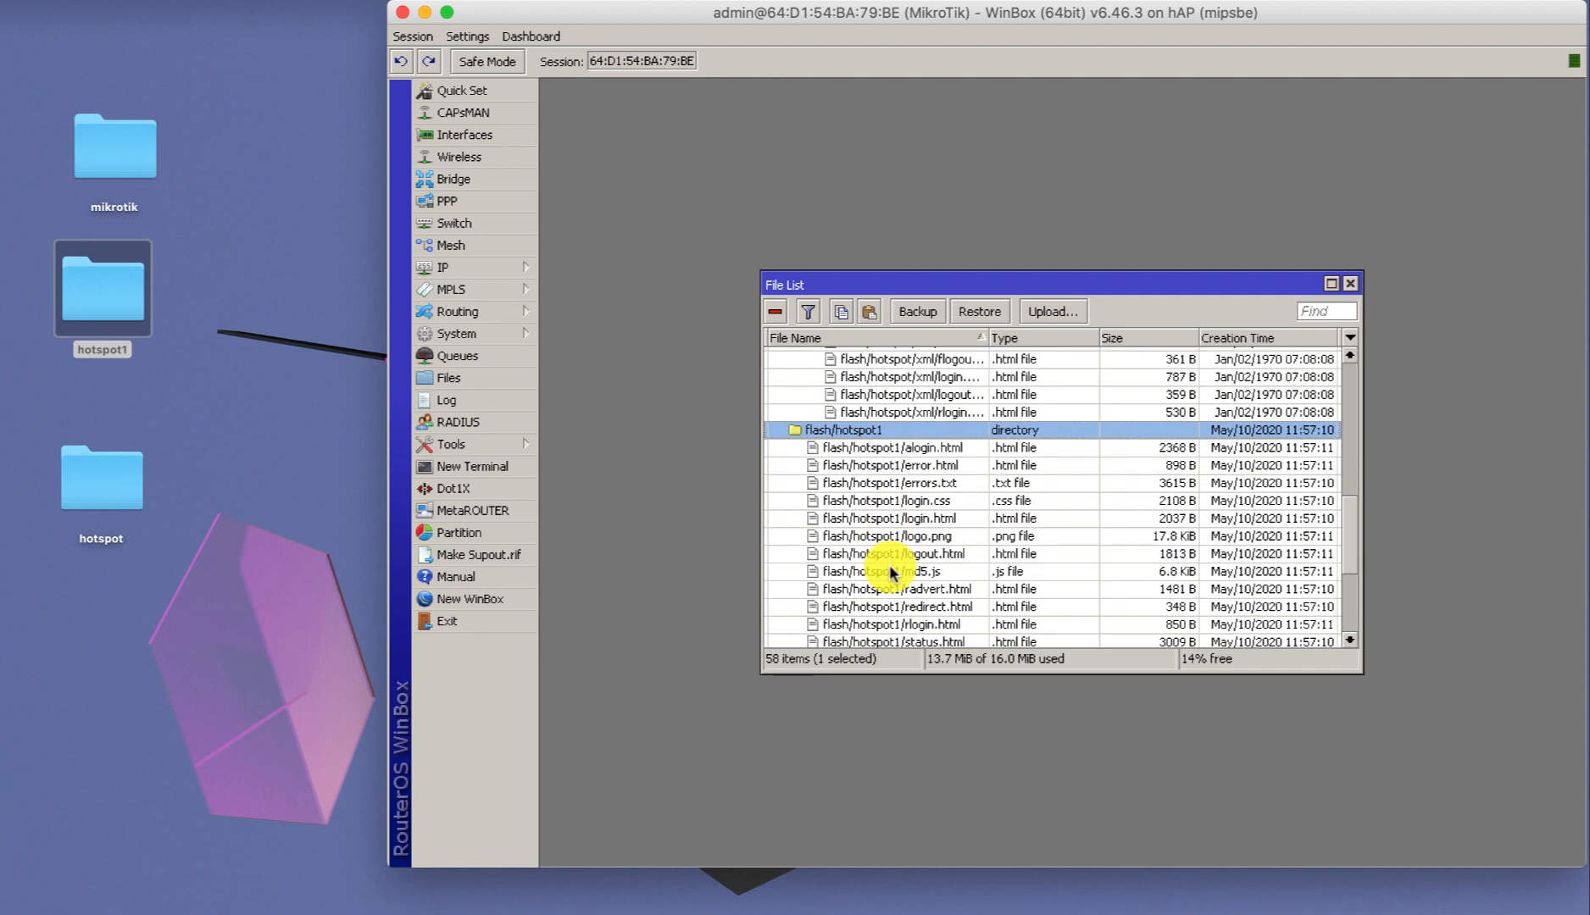
Change the hsprof1 server profile's HTML Directory from flash/hotspot to flash/hotspot1.
click(505, 275)
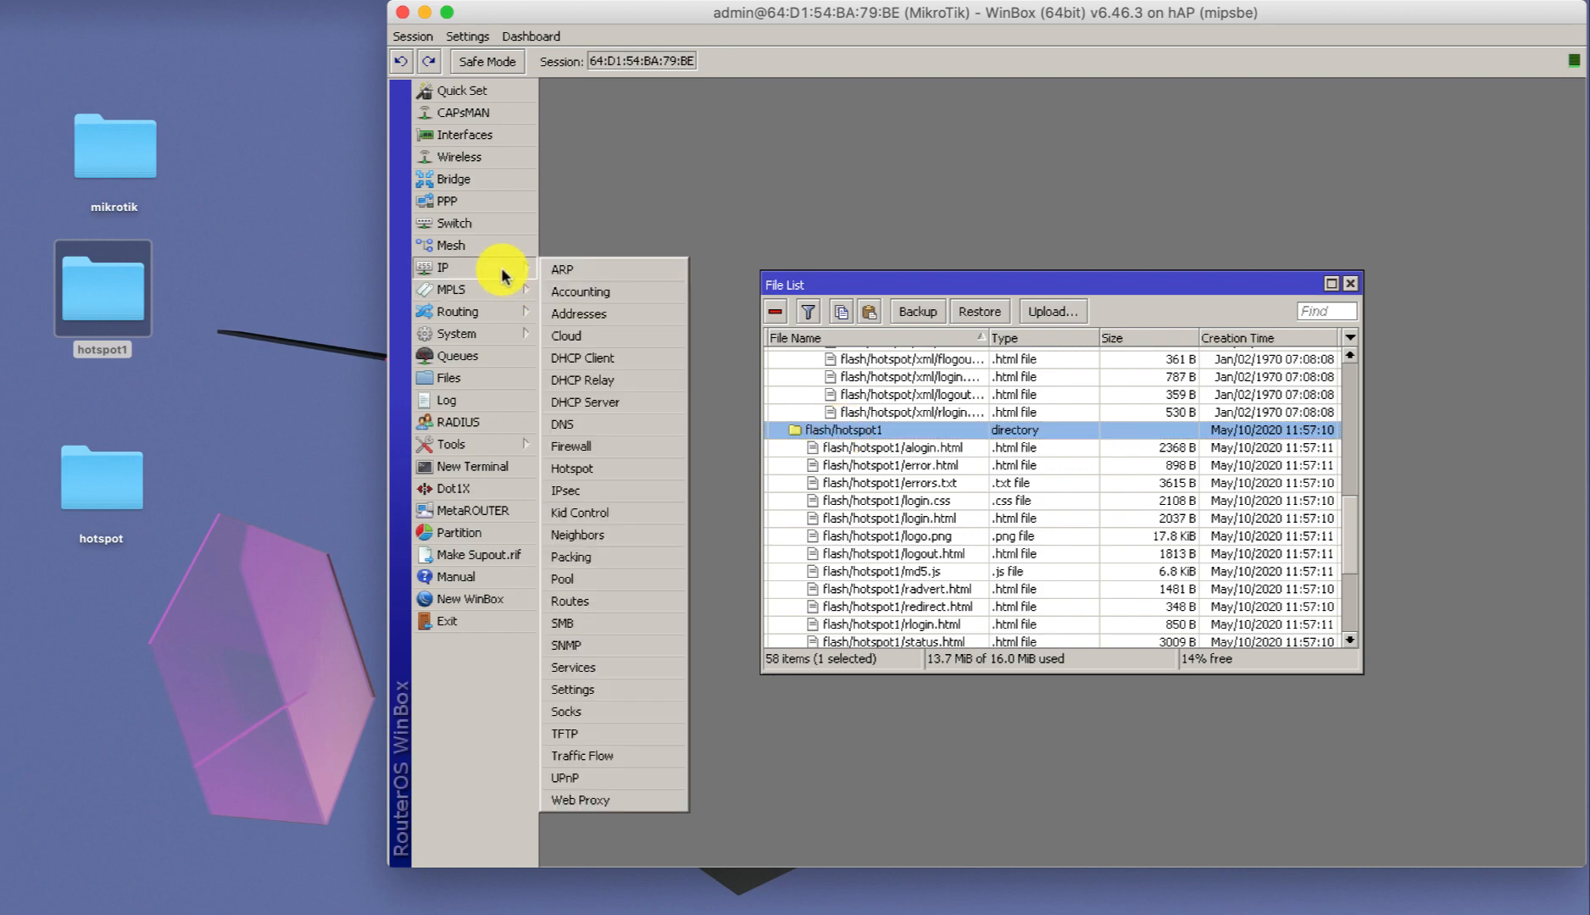
click(611, 467)
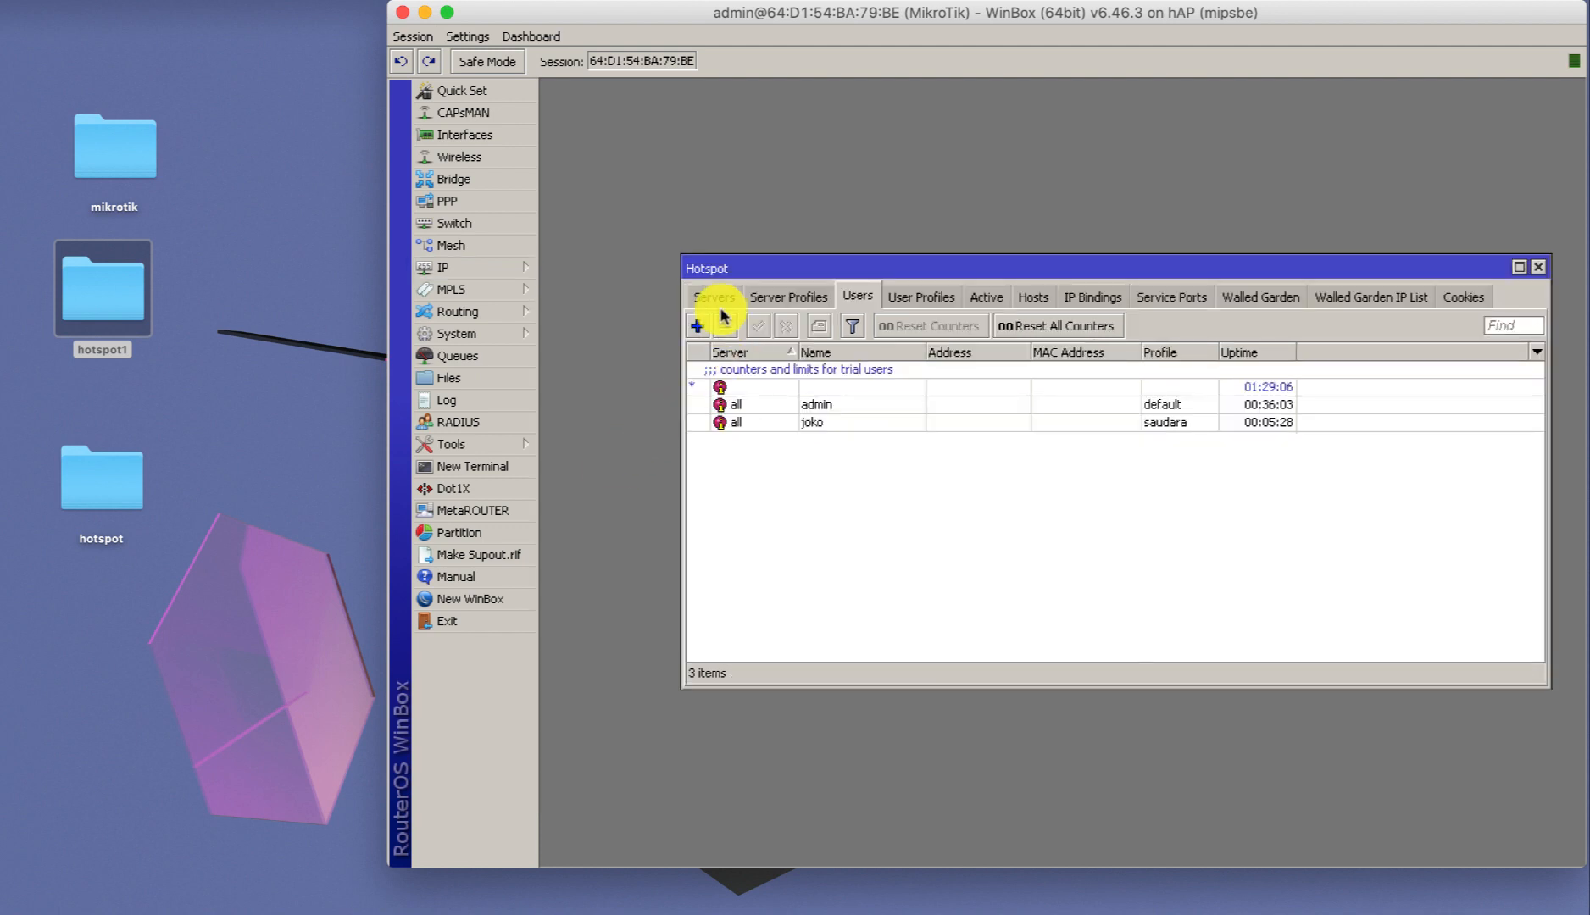
click(775, 301)
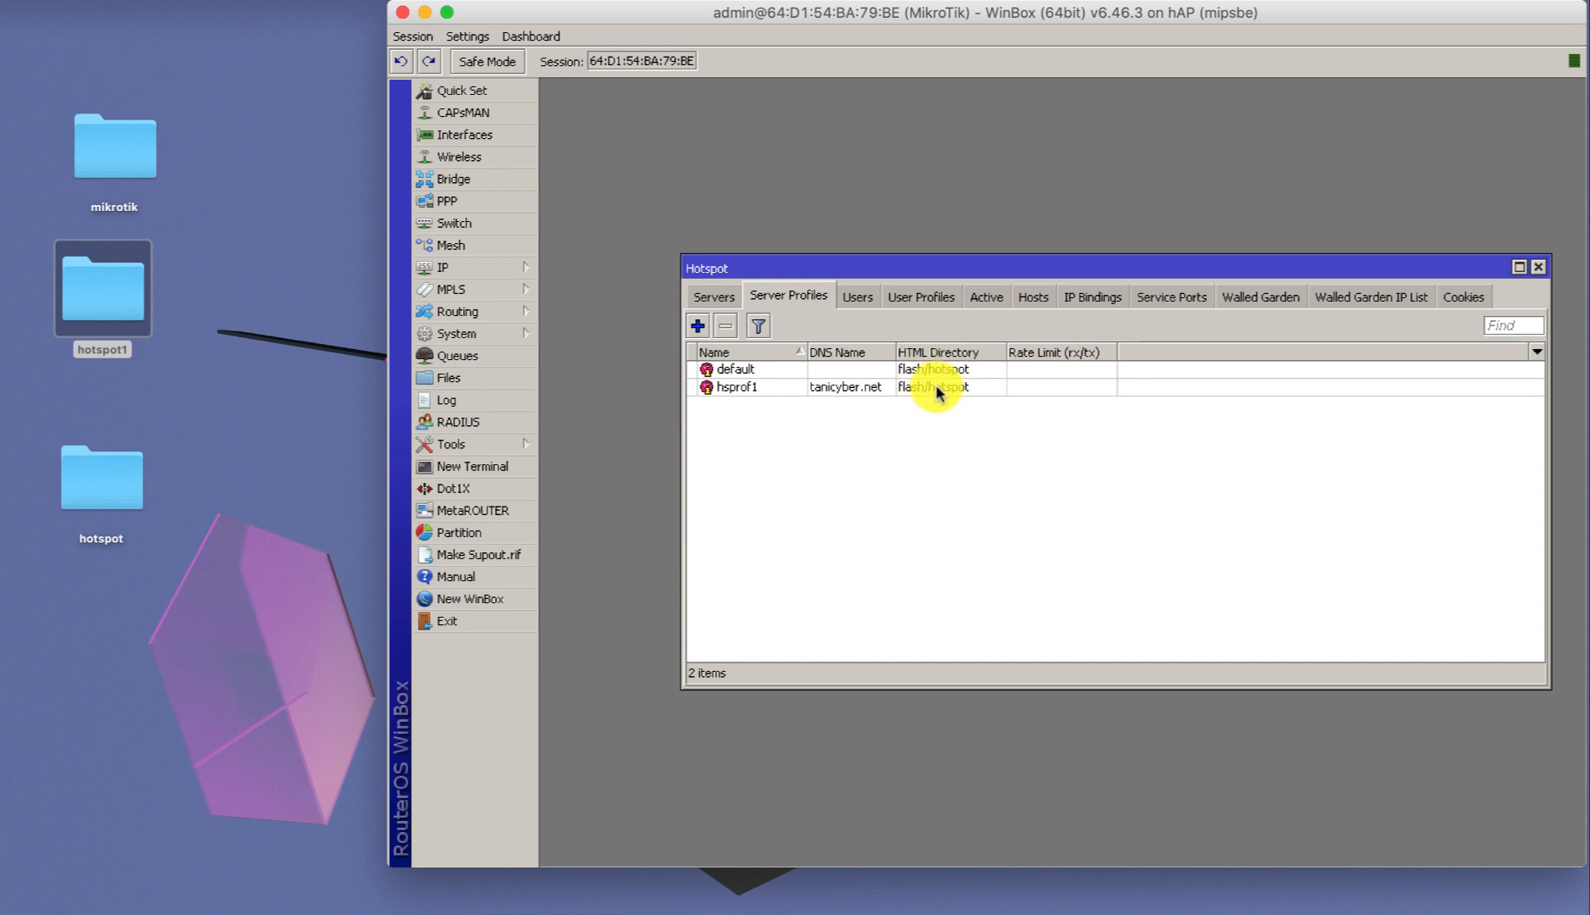
double_click(873, 392)
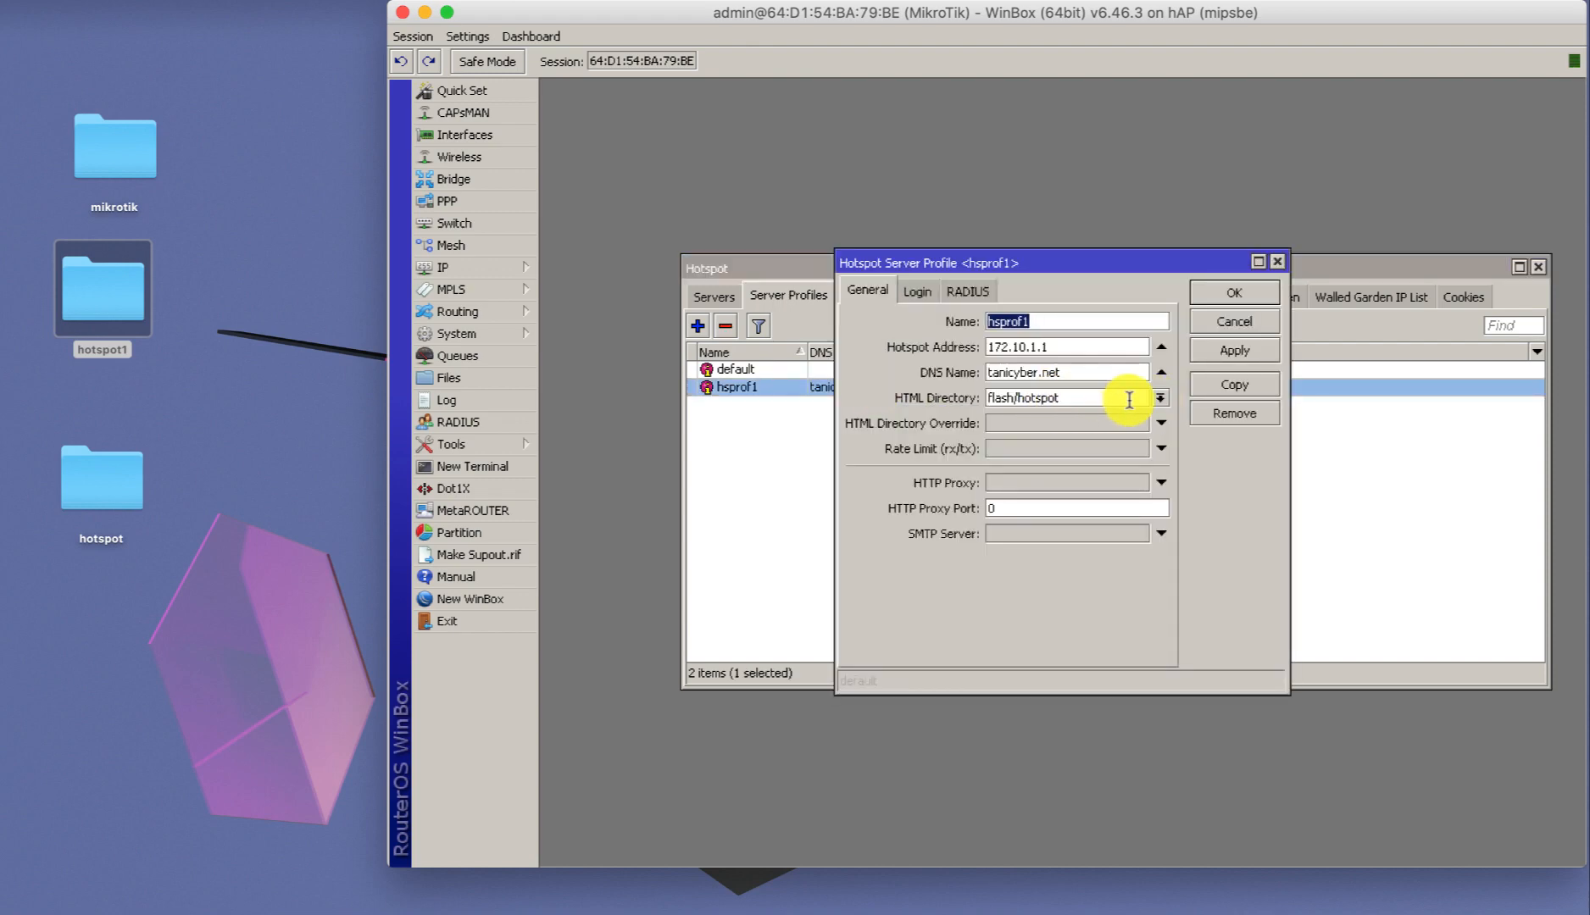
click(1160, 398)
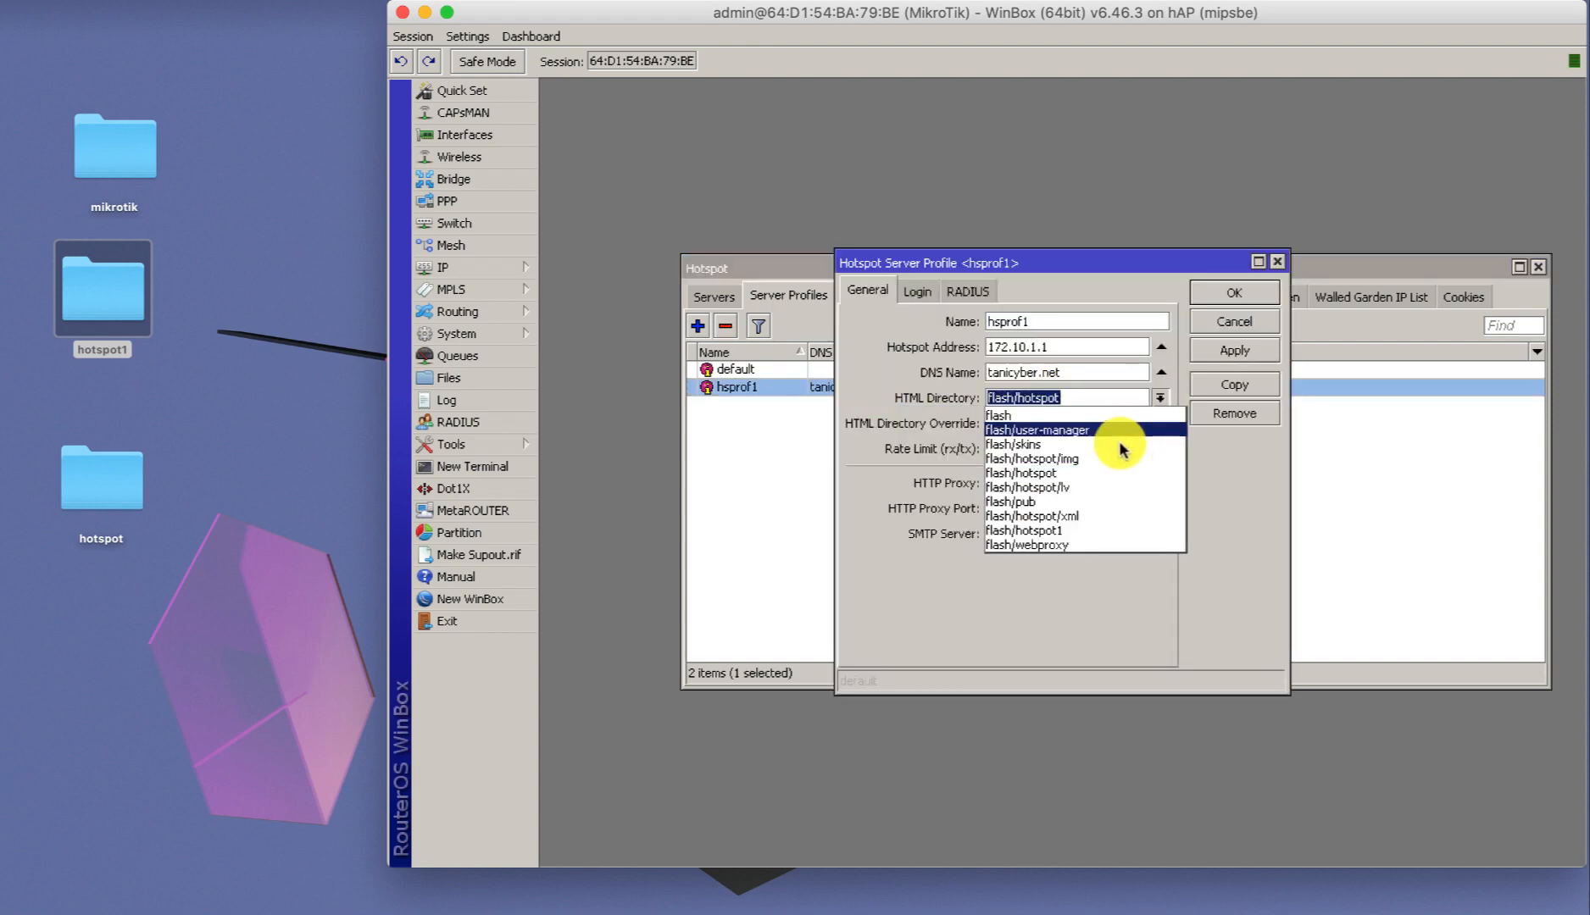
click(1065, 530)
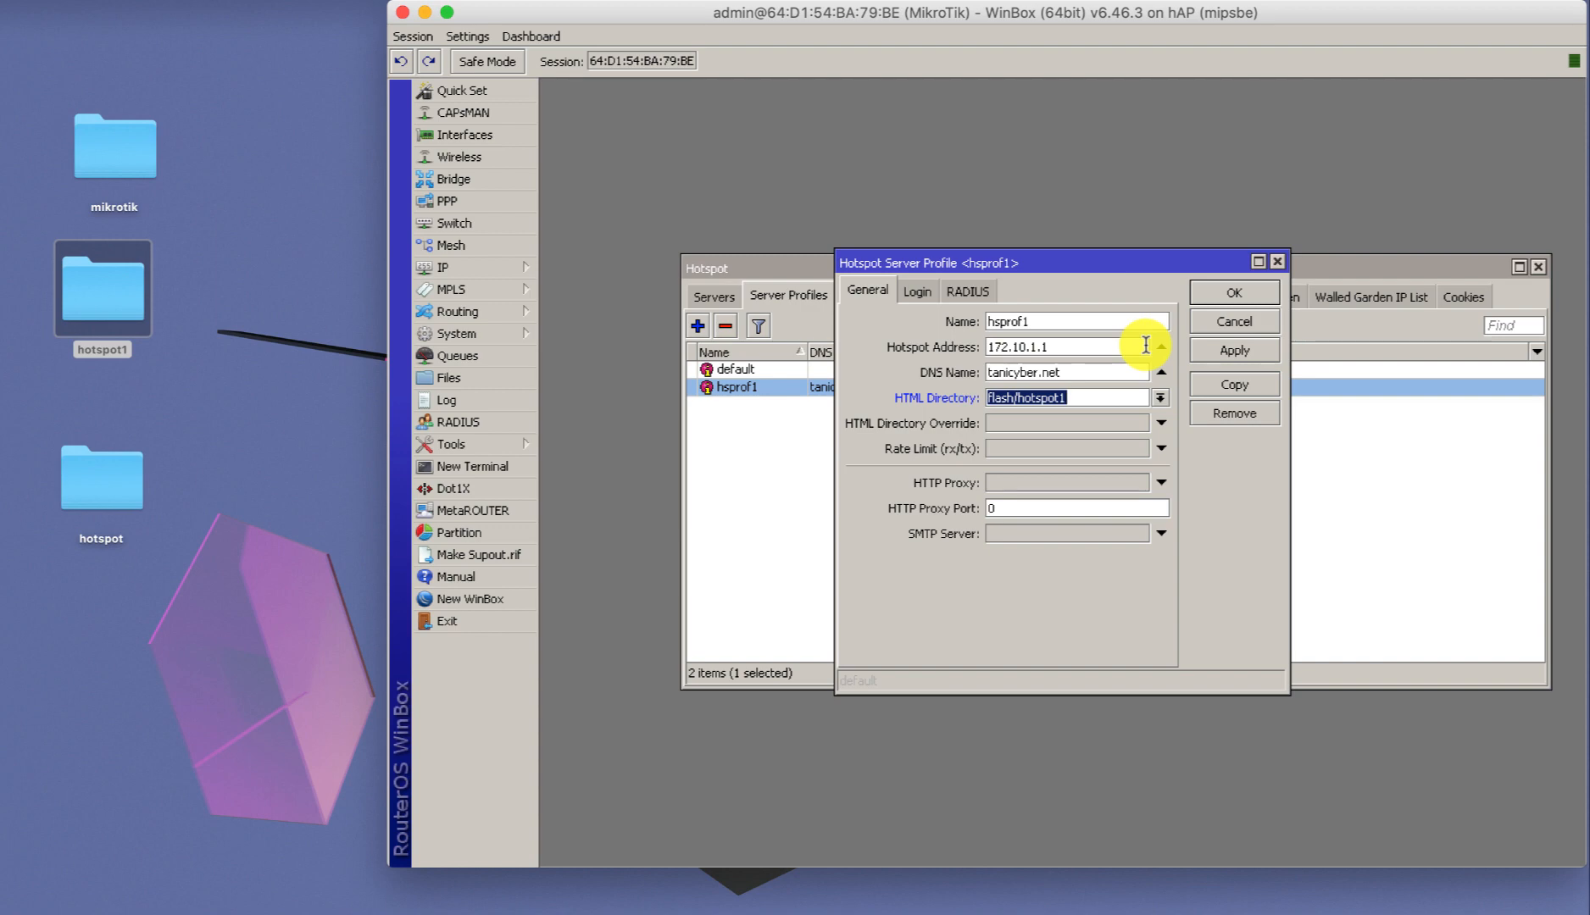
click(1233, 294)
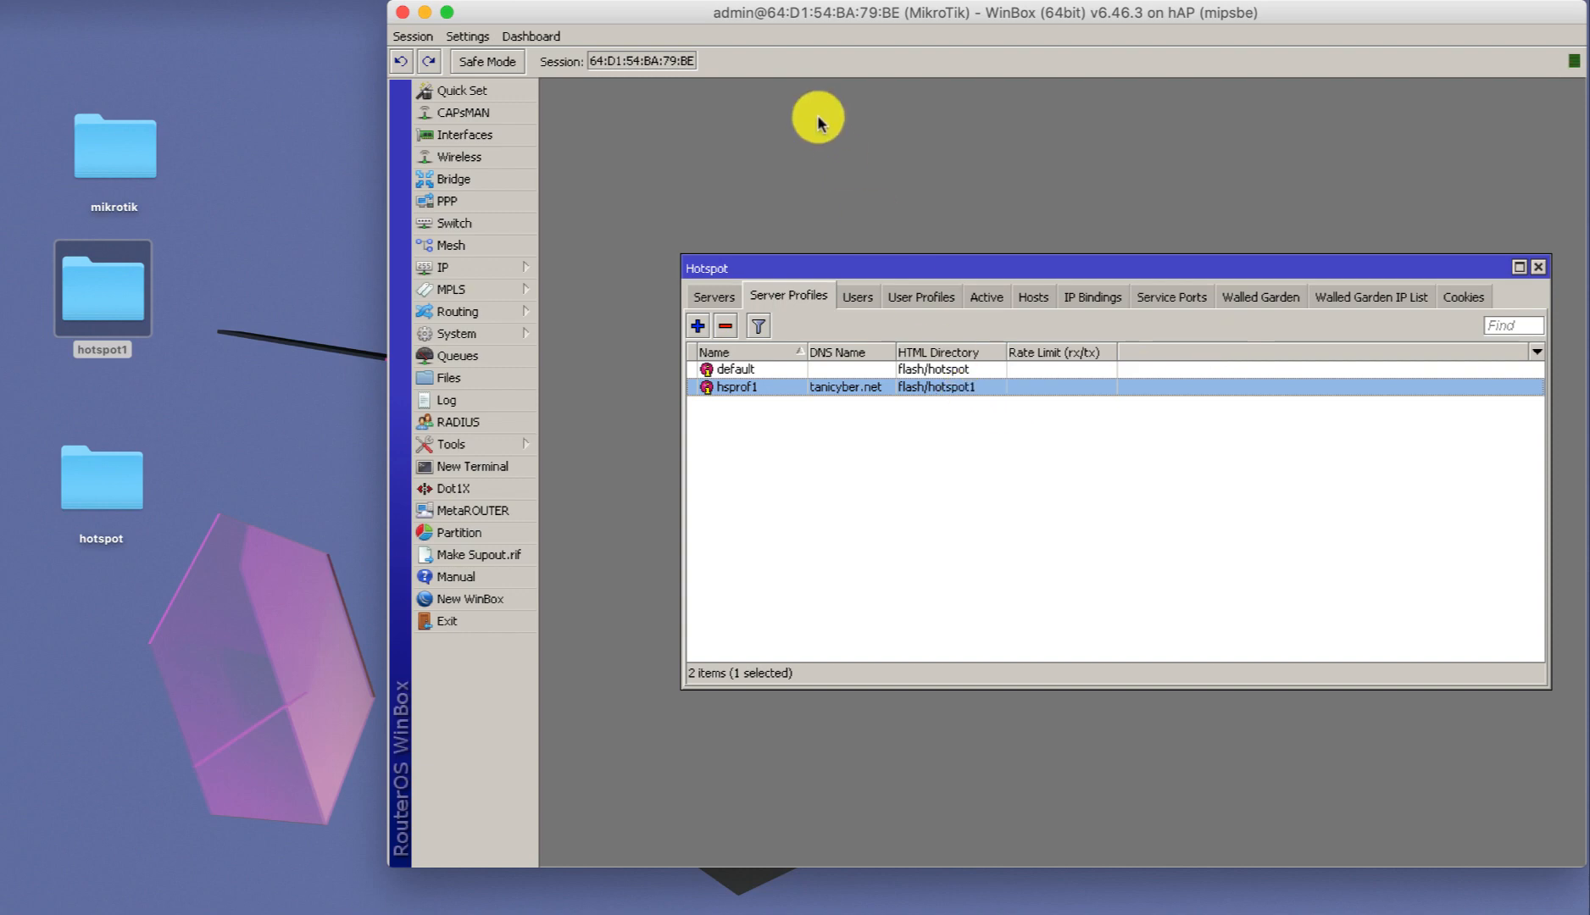
Quit WinBox, turn Wi-Fi on, and join the Tani Cyber network.
click(404, 15)
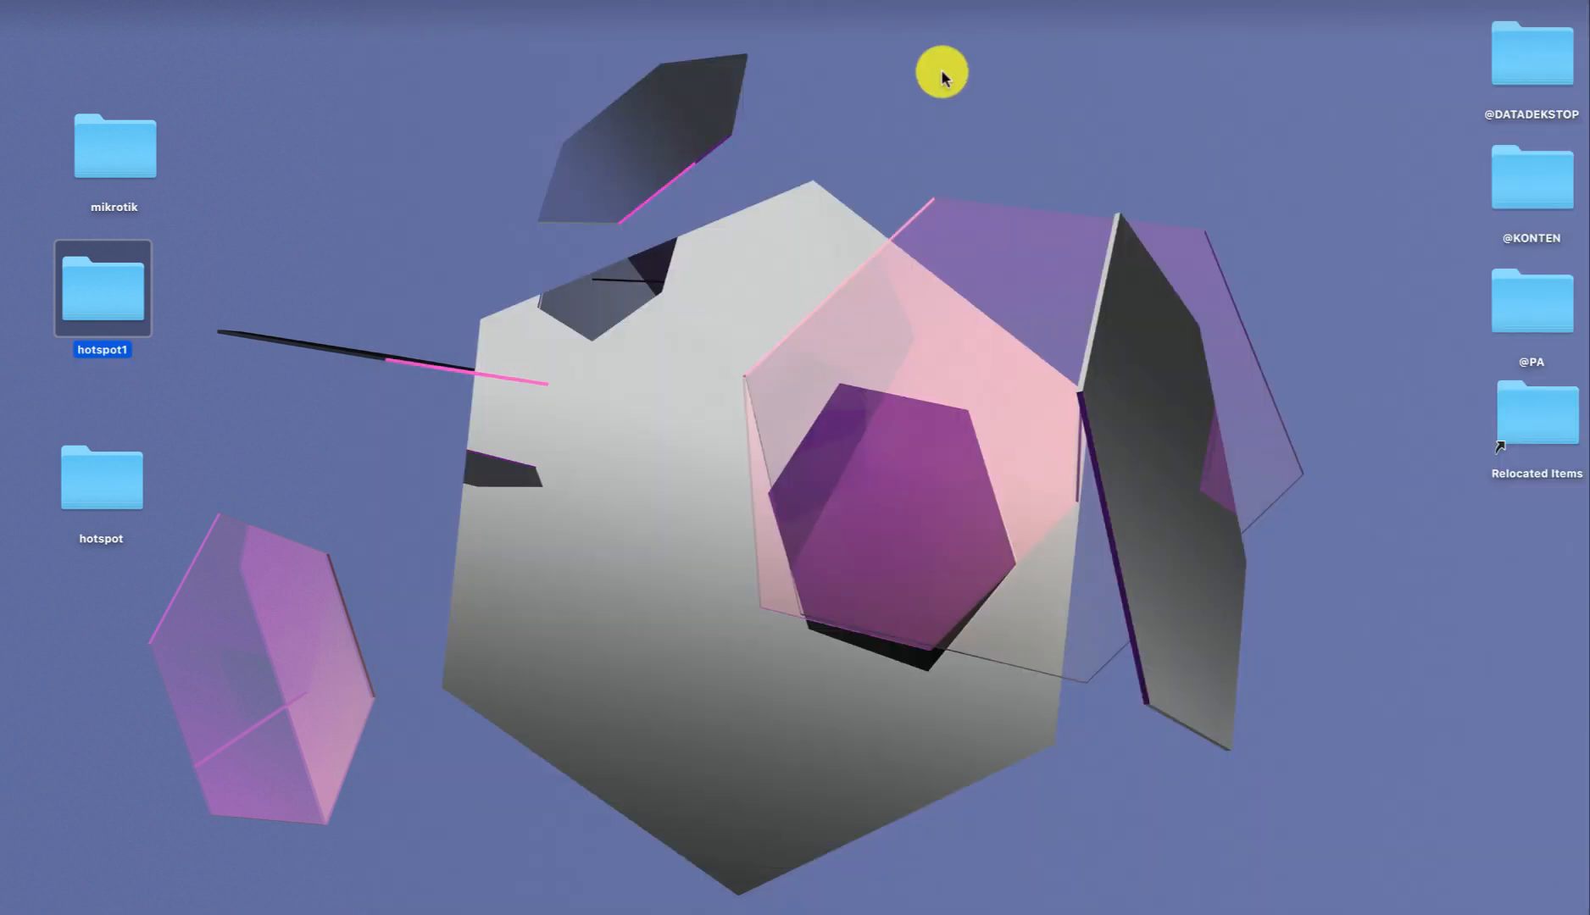
click(1259, 4)
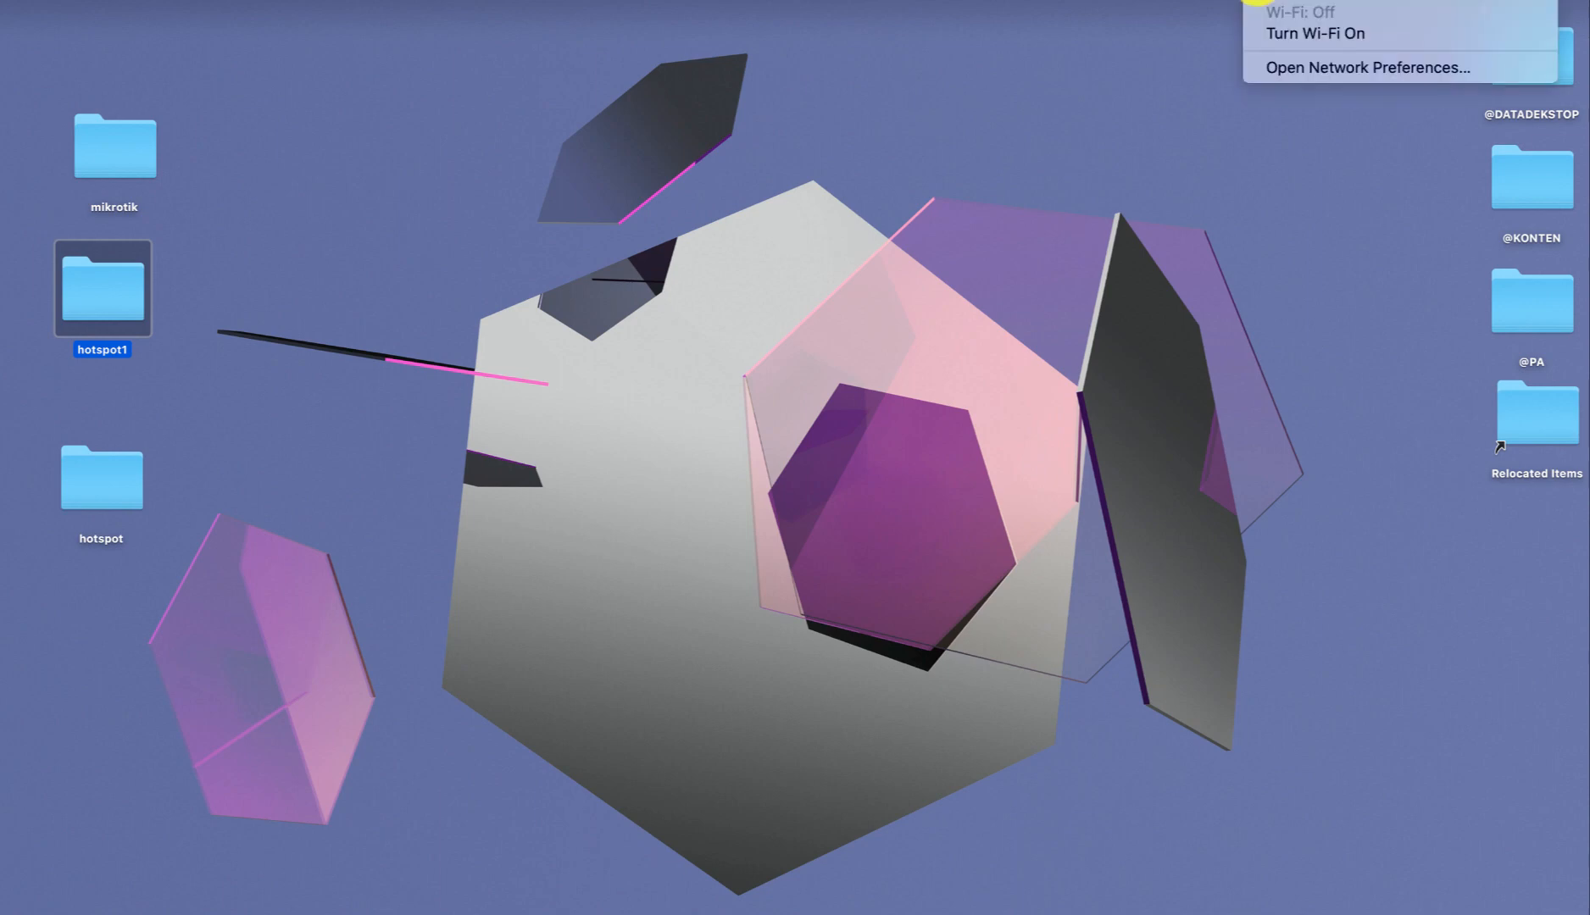
click(1284, 34)
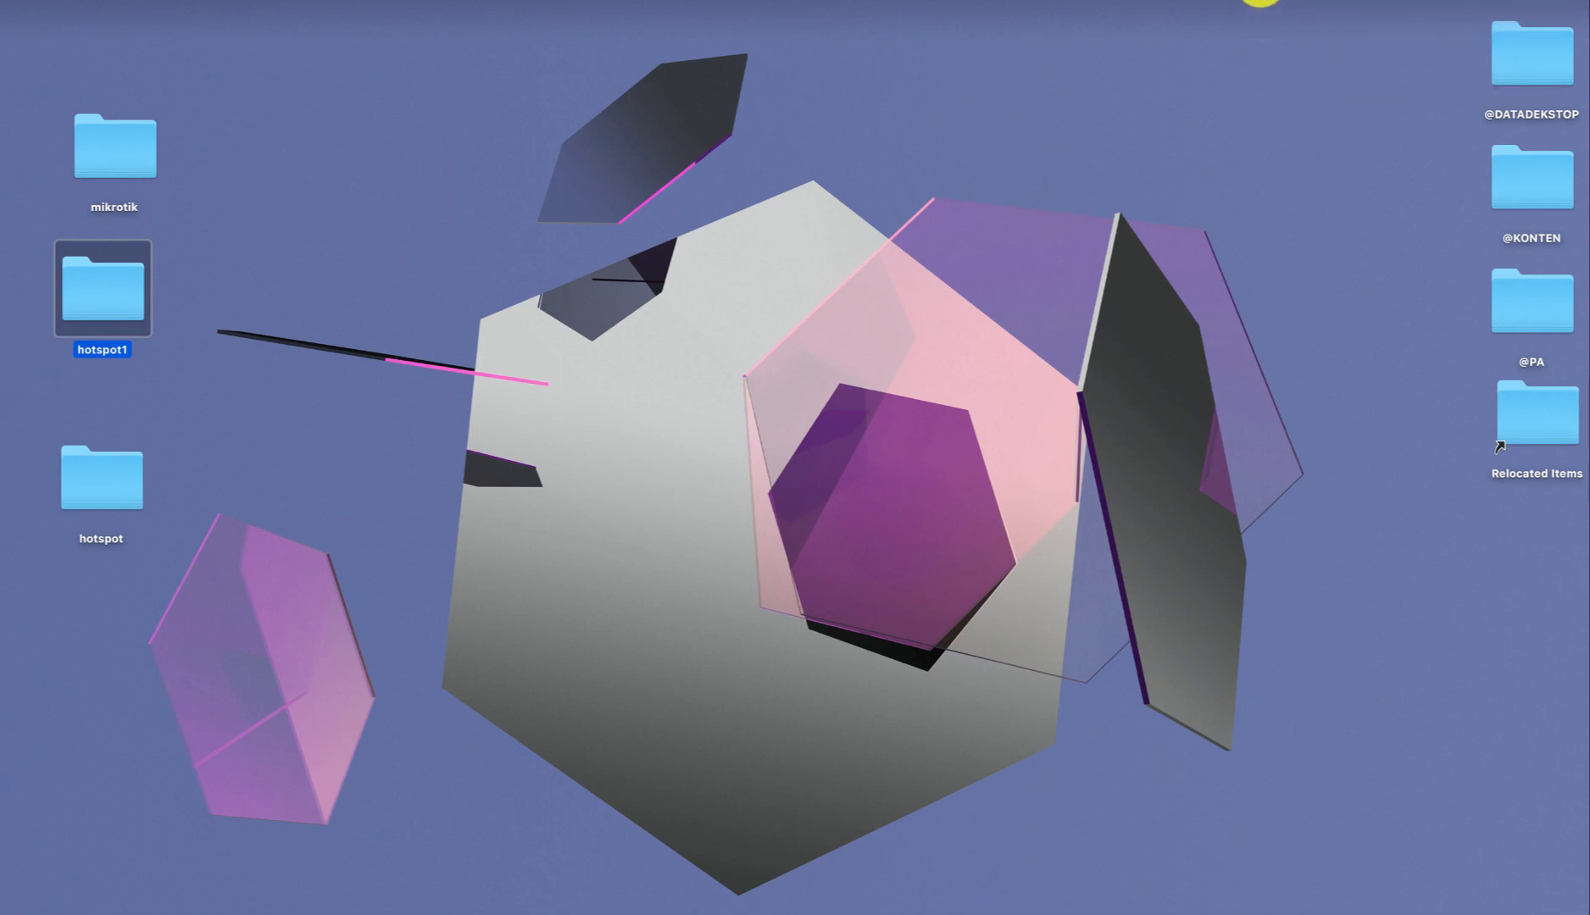
click(1258, 4)
click(1286, 130)
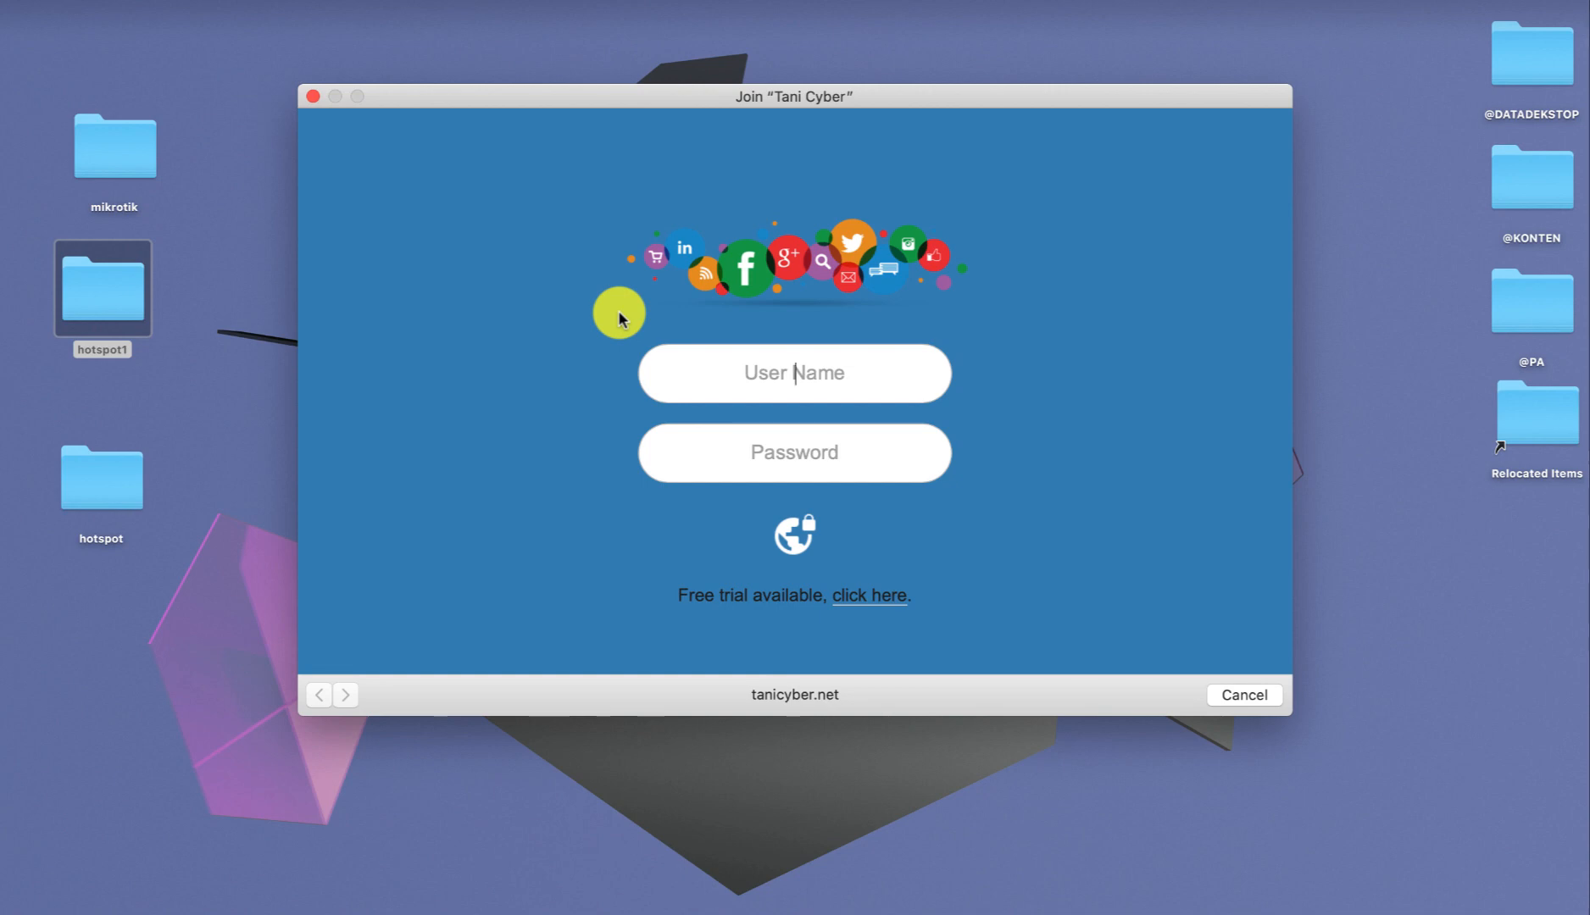
Follow the free-trial link and view the launcher.airpoint.club Google search page.
click(871, 597)
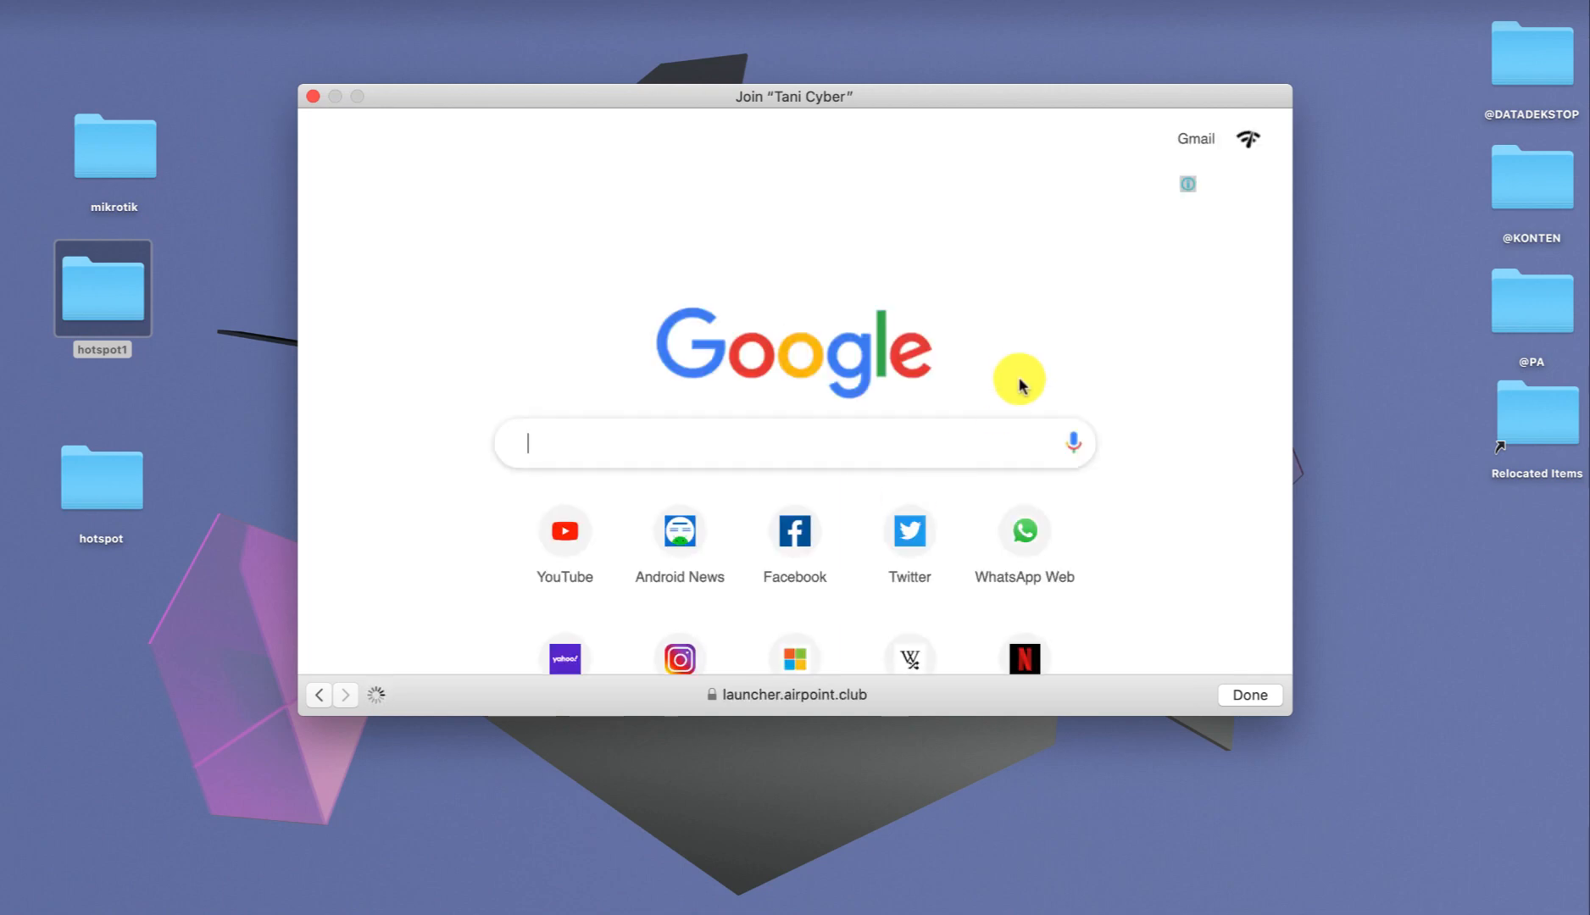
scroll(1160, 360, down, 2)
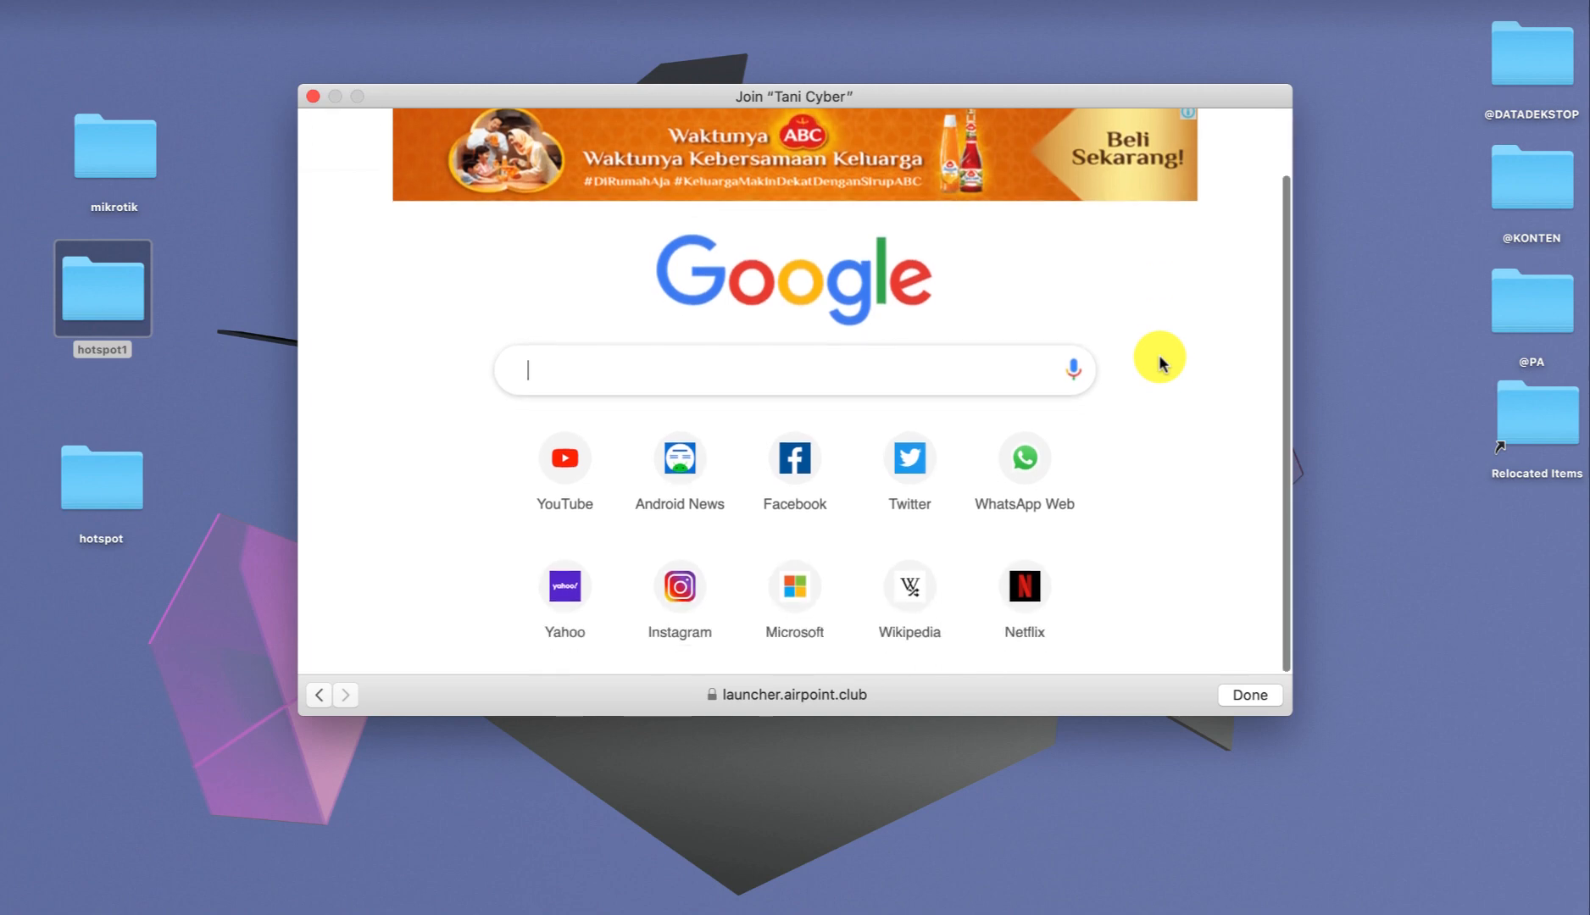
scroll(1161, 360, up, 2)
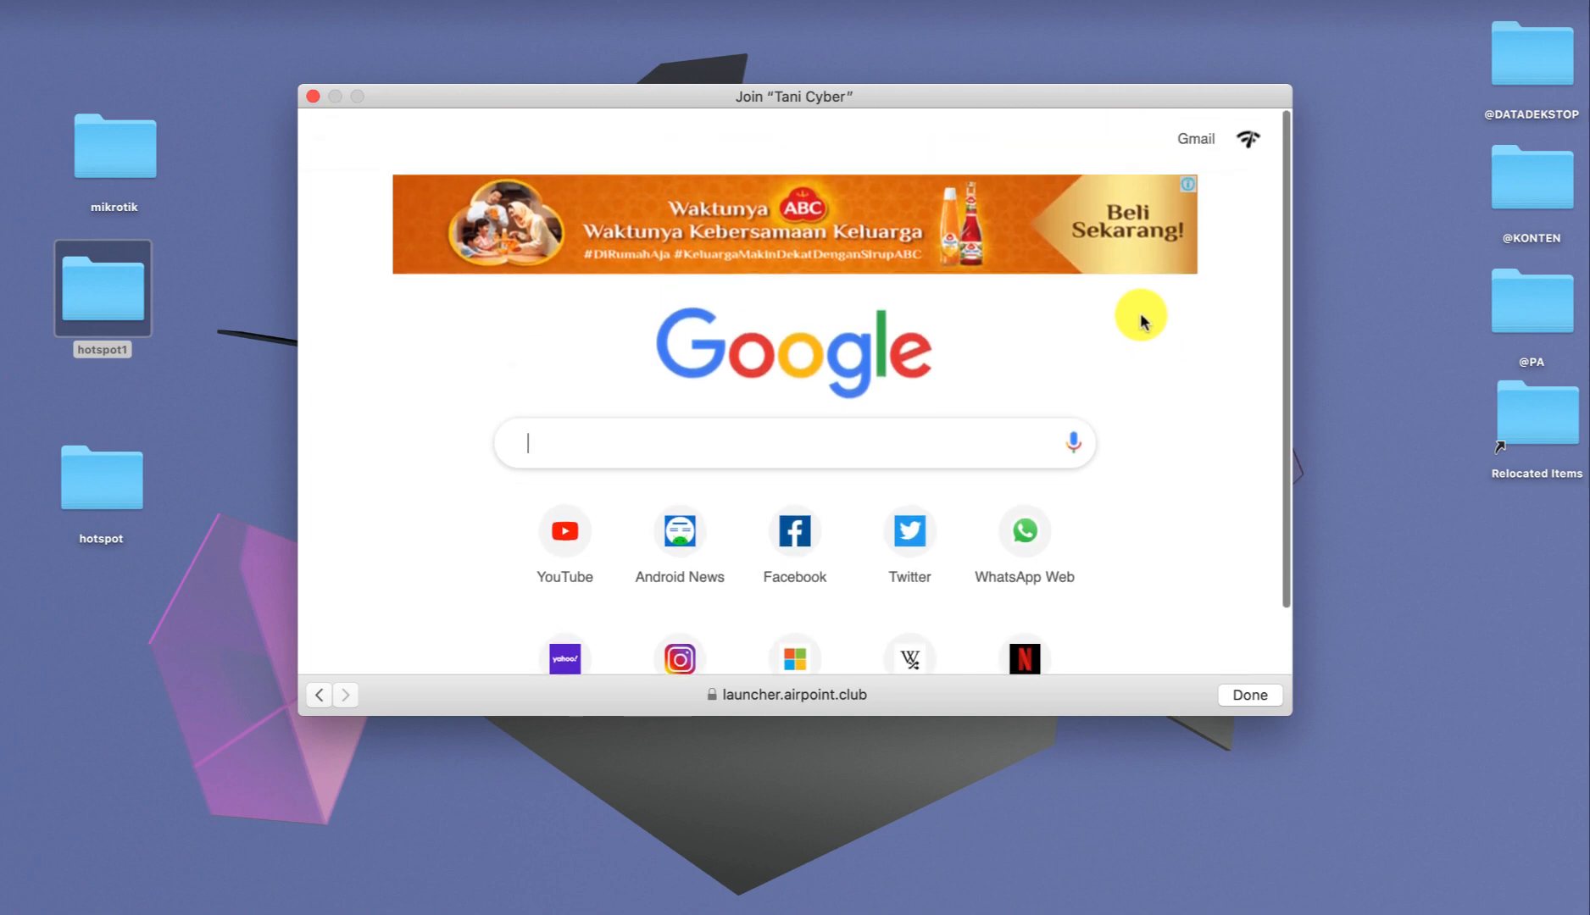